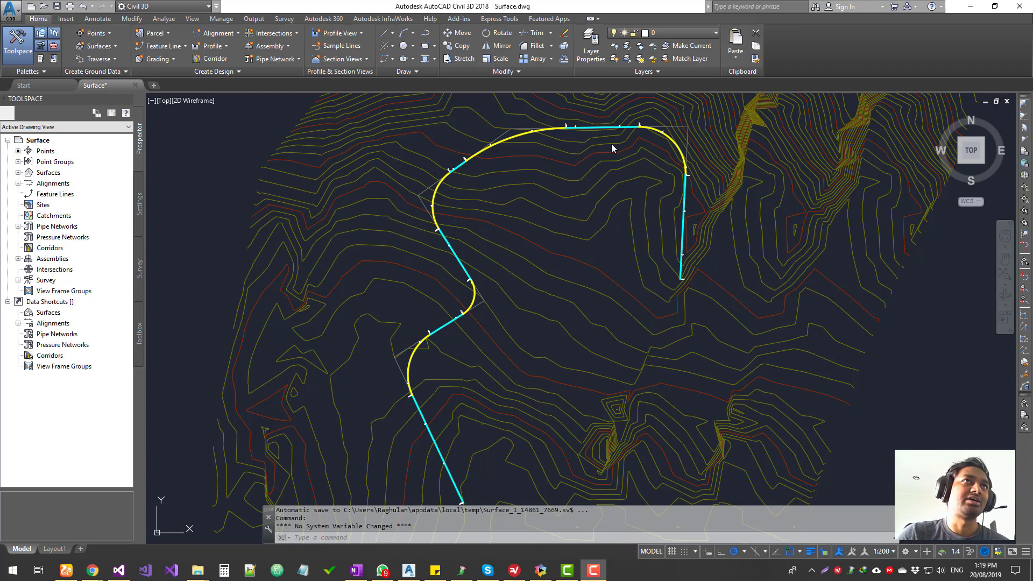
Inspect the general properties of the M1 Road CL alignment, closing them without changes
left_click(476, 152)
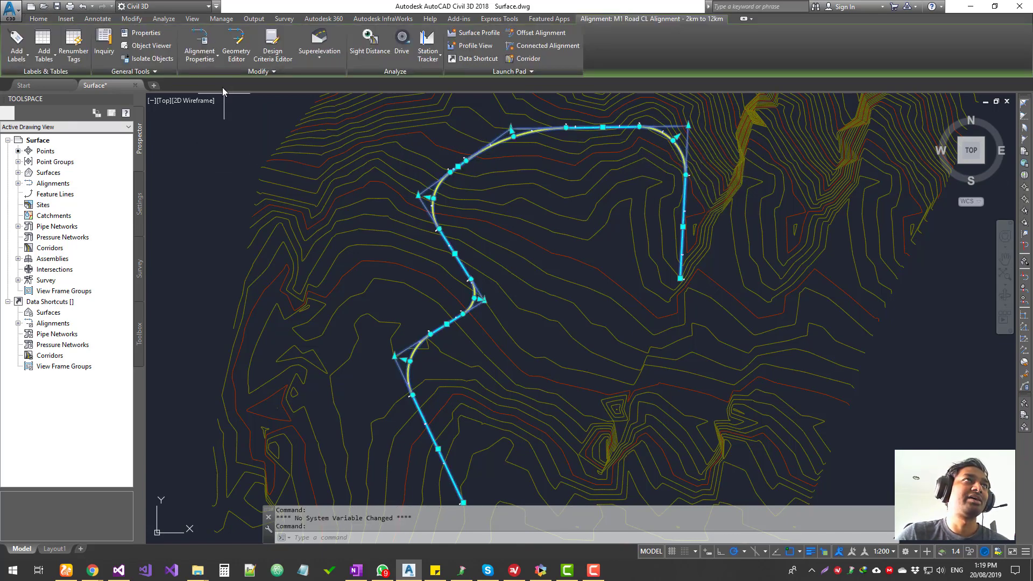
left_click(202, 60)
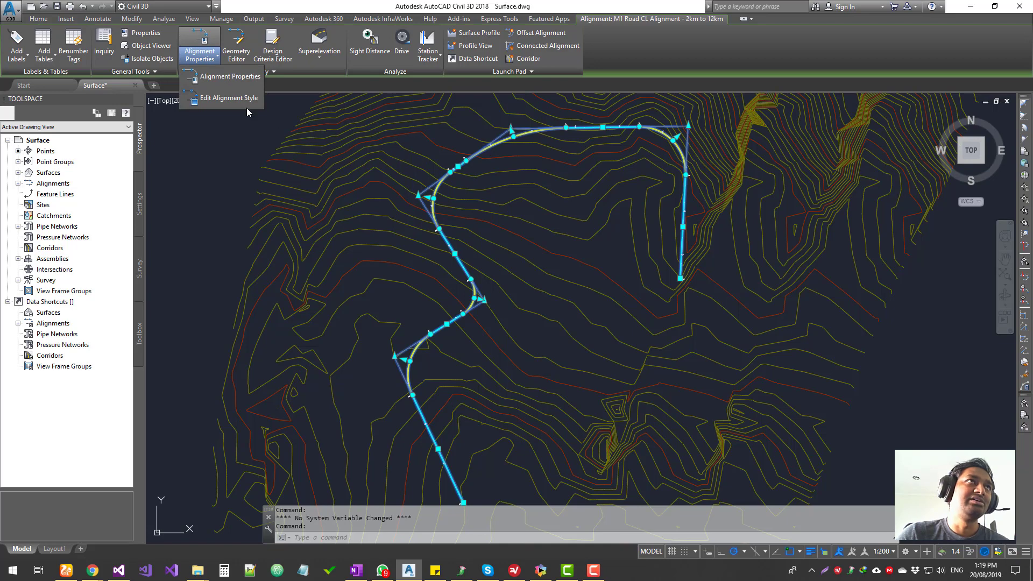
left_click(235, 79)
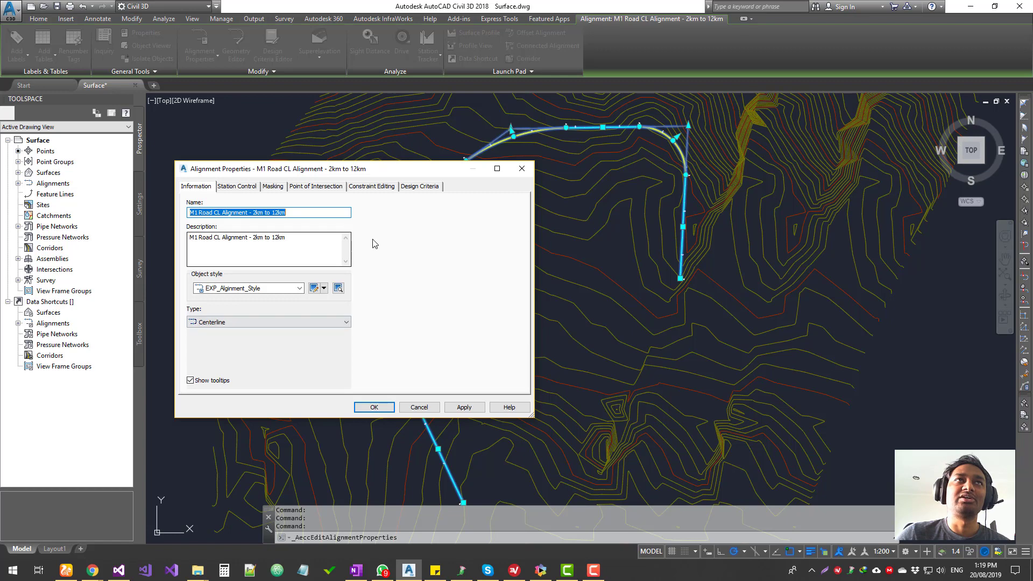
left_click(521, 169)
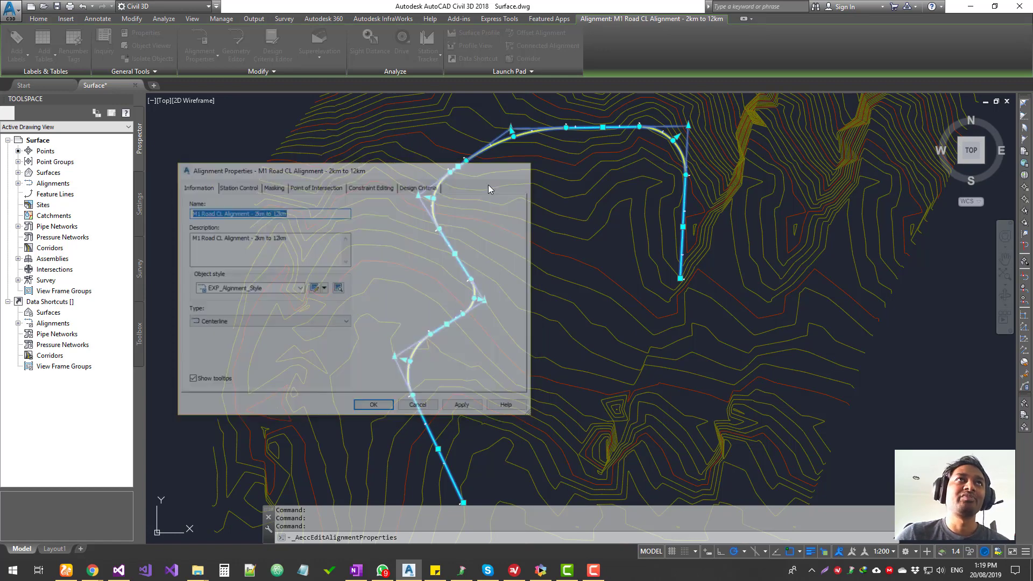
key("Escape")
key("Escape")
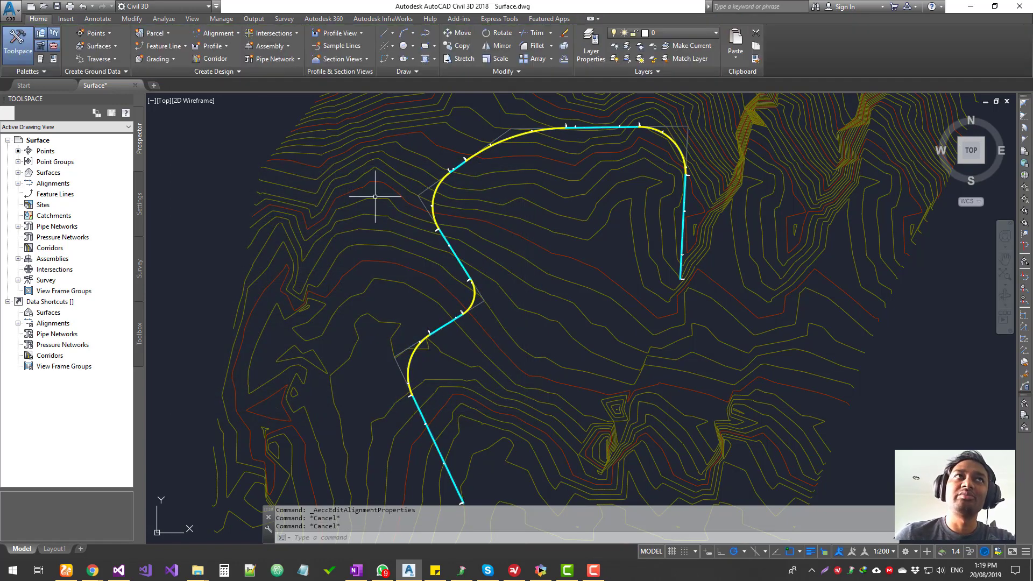
Inspect the text definition of the TP 444.611 geometry point label, closing the text editor without changes
scroll(445, 168, "up", 5)
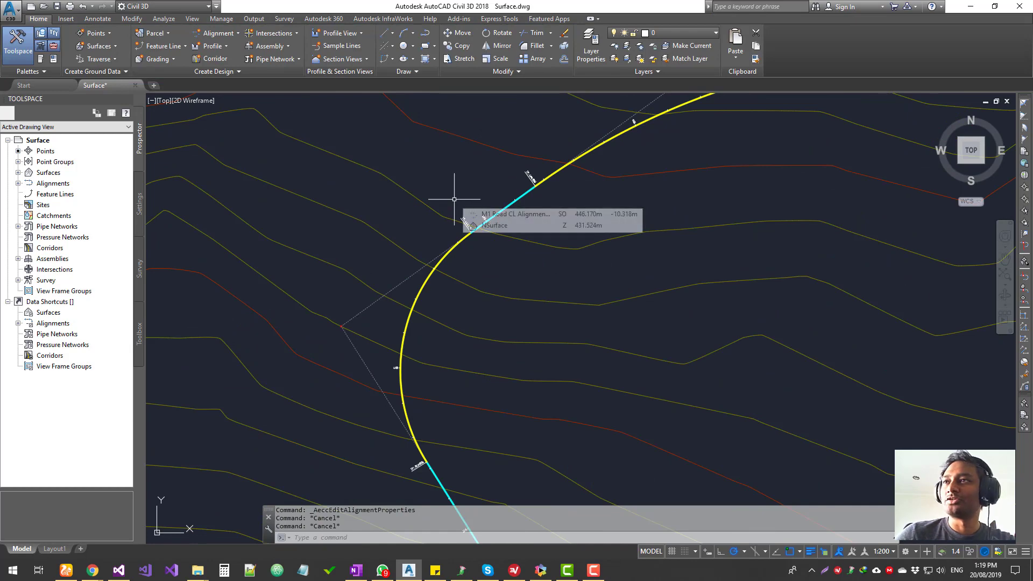
scroll(445, 212, "up", 3)
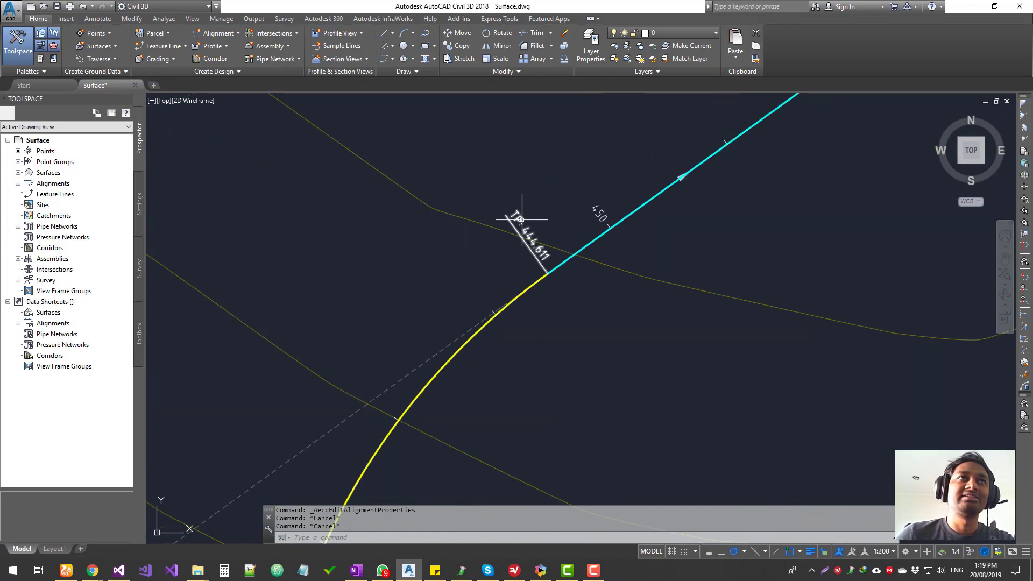
left_click(528, 239)
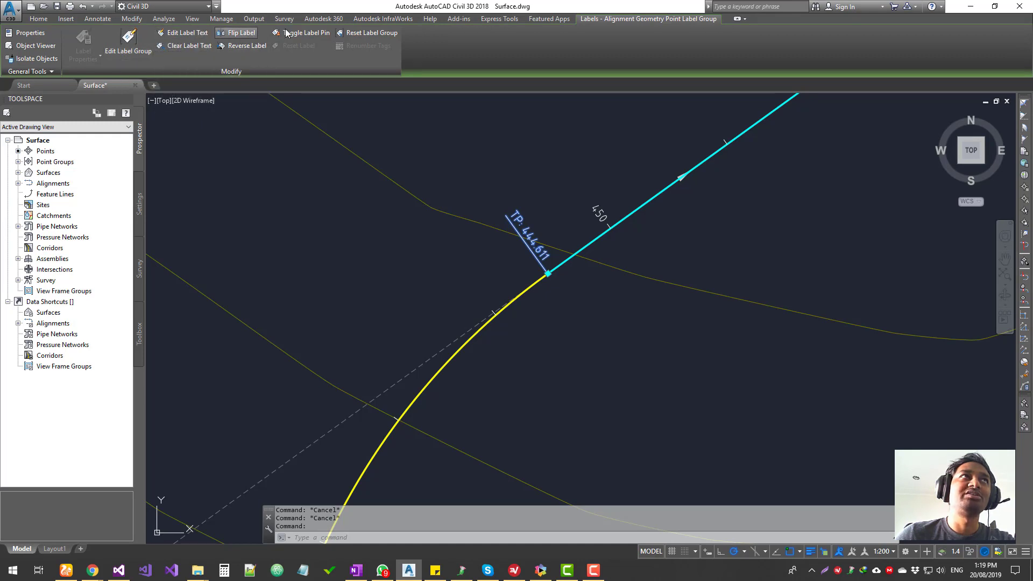
left_click(186, 33)
left_click(528, 234)
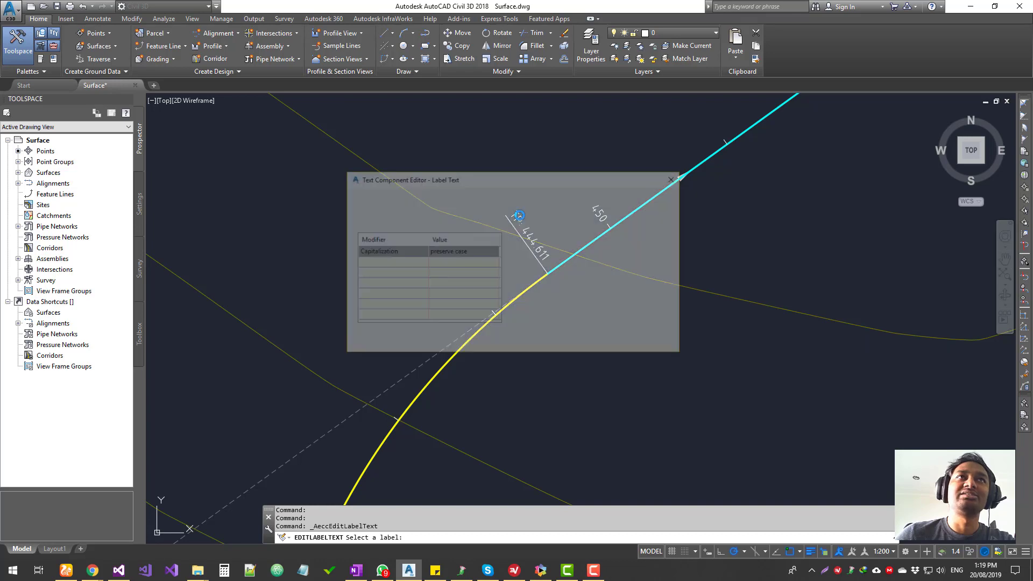
key("ctrl+a")
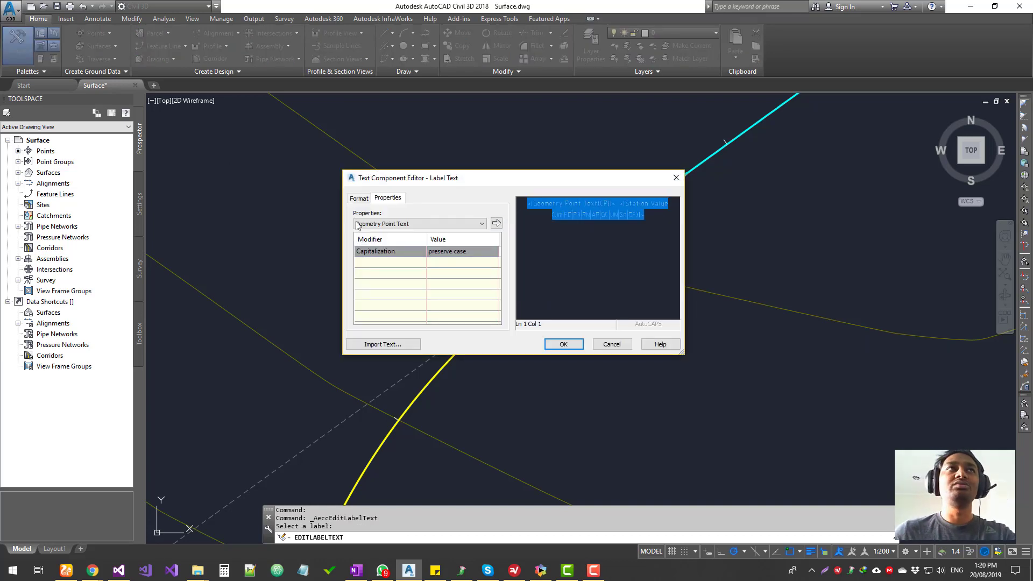
left_click(612, 343)
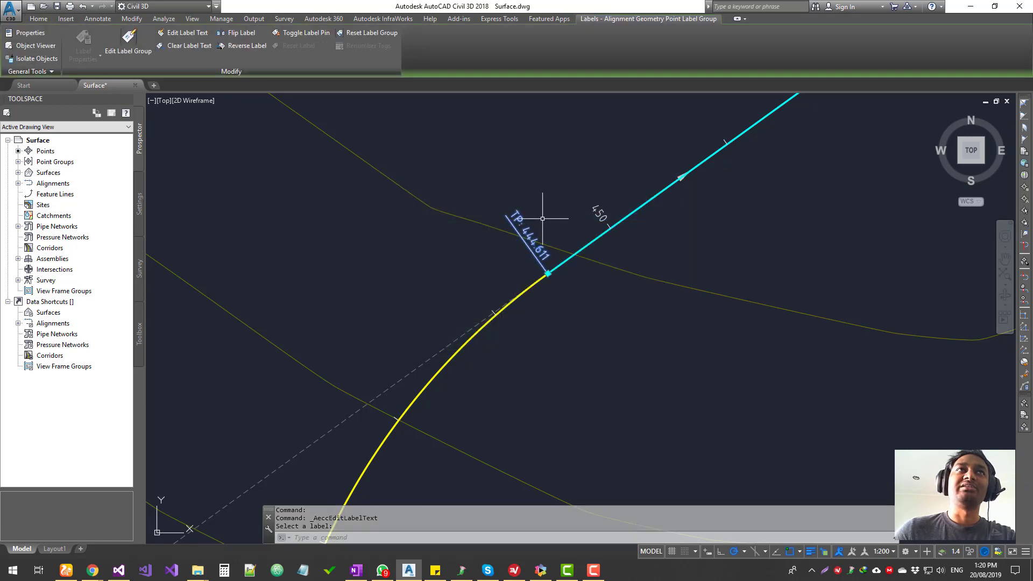
Try clearing the TP 444.611 label's text override, and flip the label to the other side of the alignment and back
left_click(189, 47)
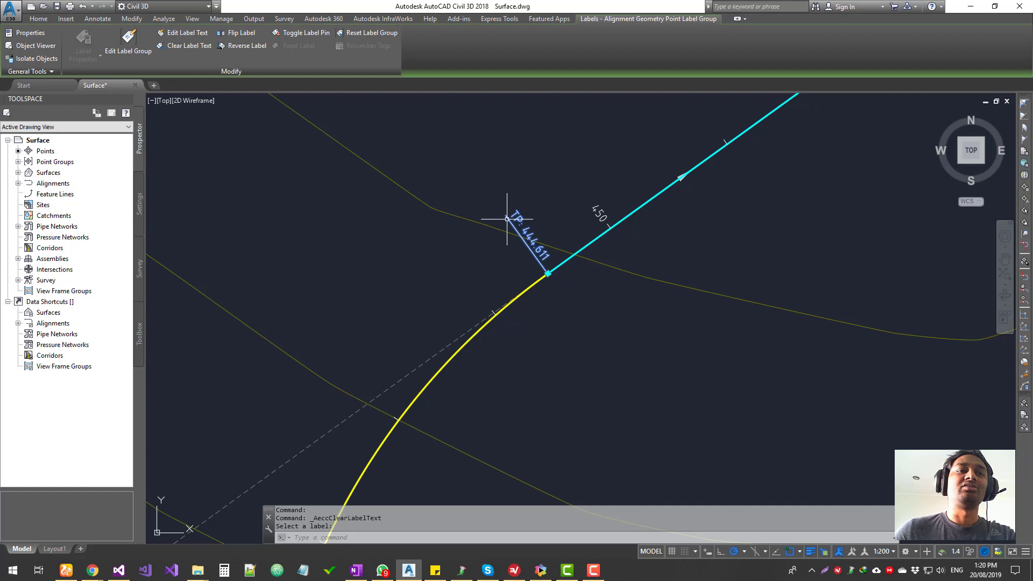
key("Escape")
left_click(519, 219)
left_click(234, 36)
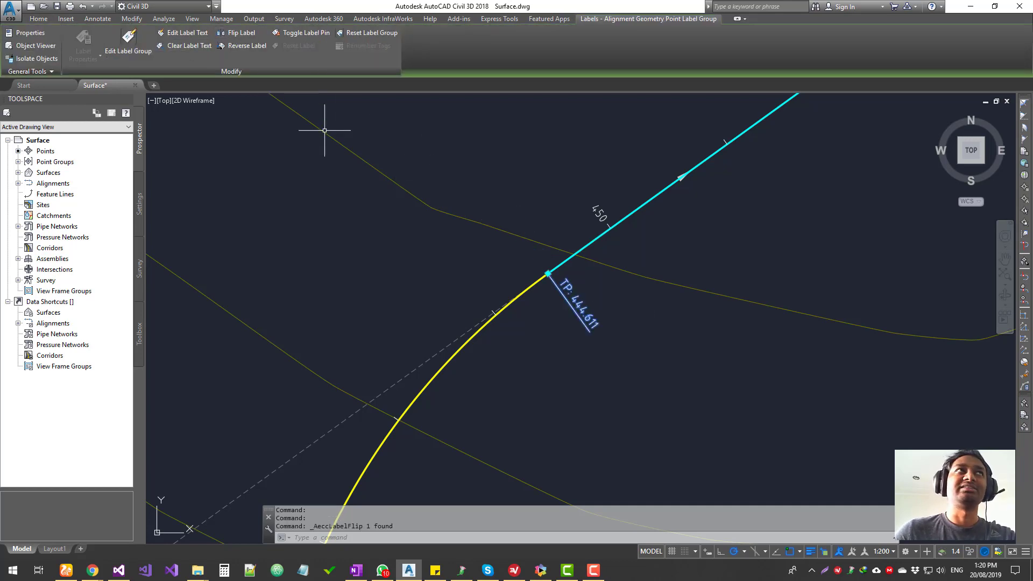
left_click(232, 34)
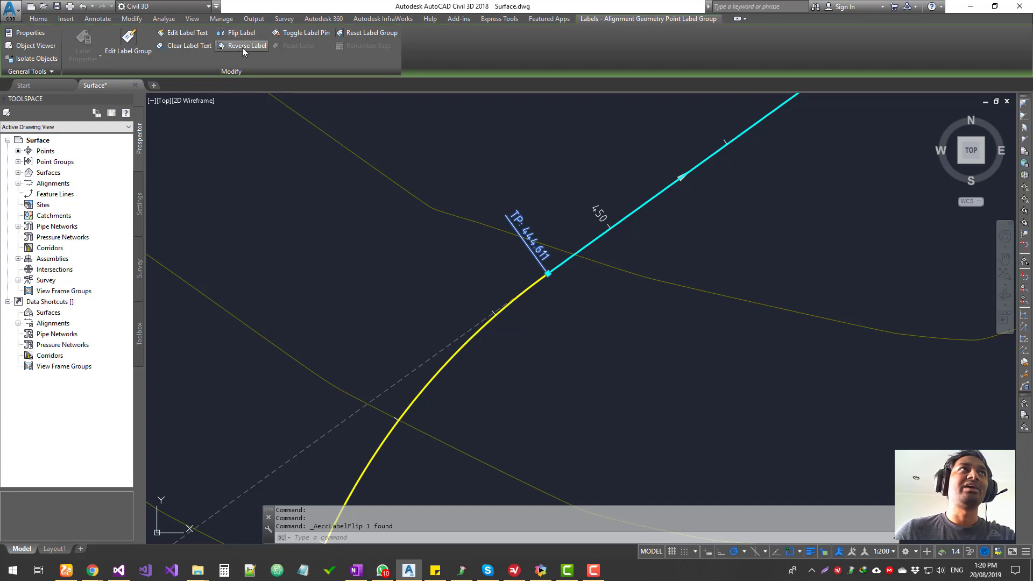
Try reversing the TP 444.611 geometry point label and the 450 station label
left_click(243, 48)
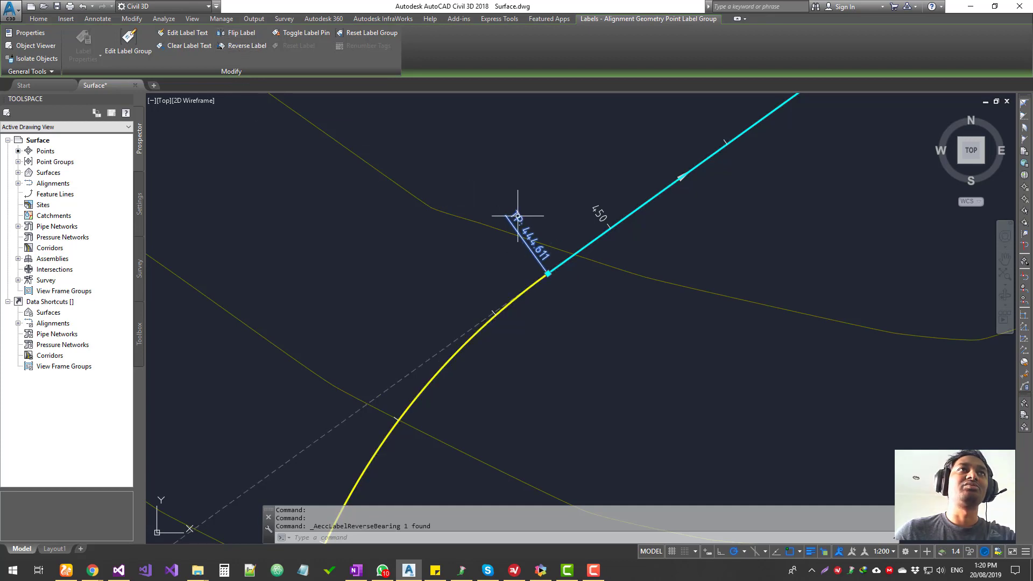
left_click(243, 46)
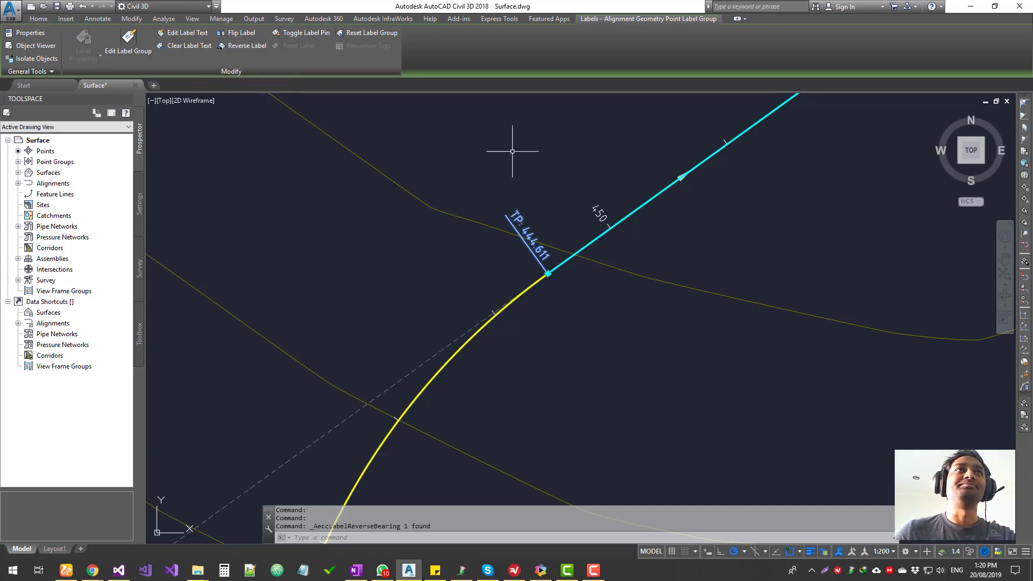
left_click(593, 208)
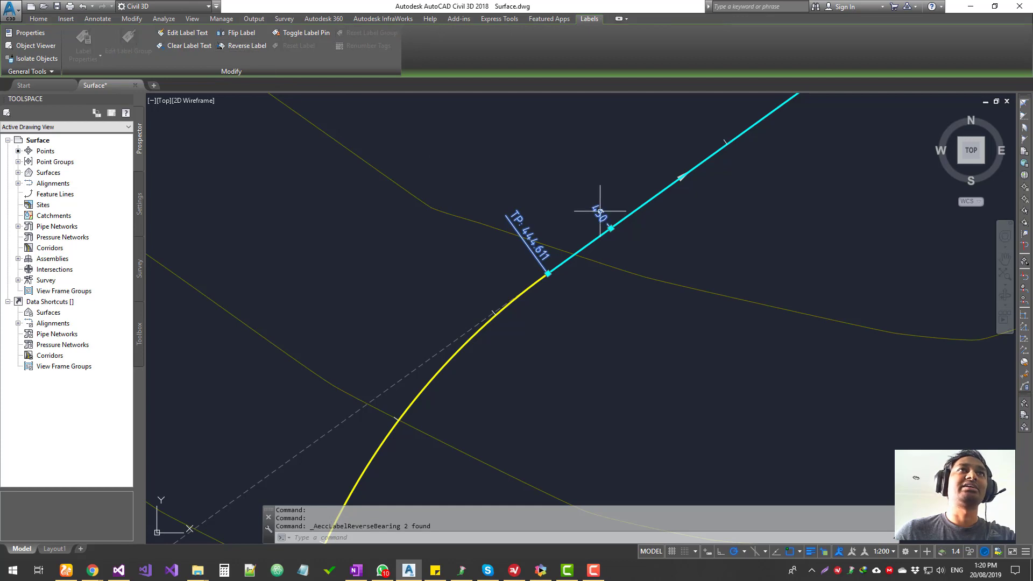
left_click(600, 211)
left_click(244, 45)
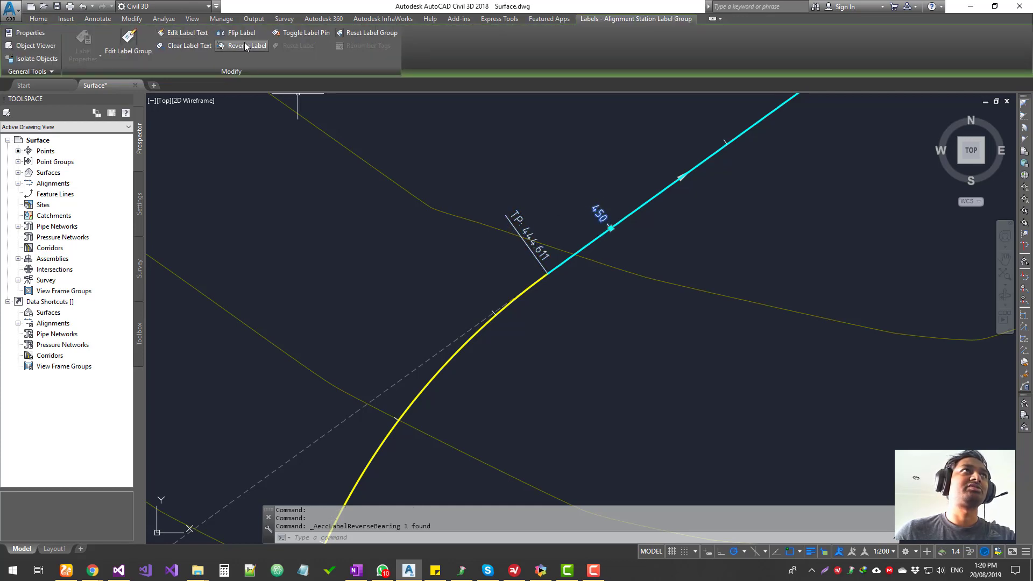
Move the 450 station label to the other side of the alignment and undo the move
left_click(610, 228)
key("Escape")
key("Escape")
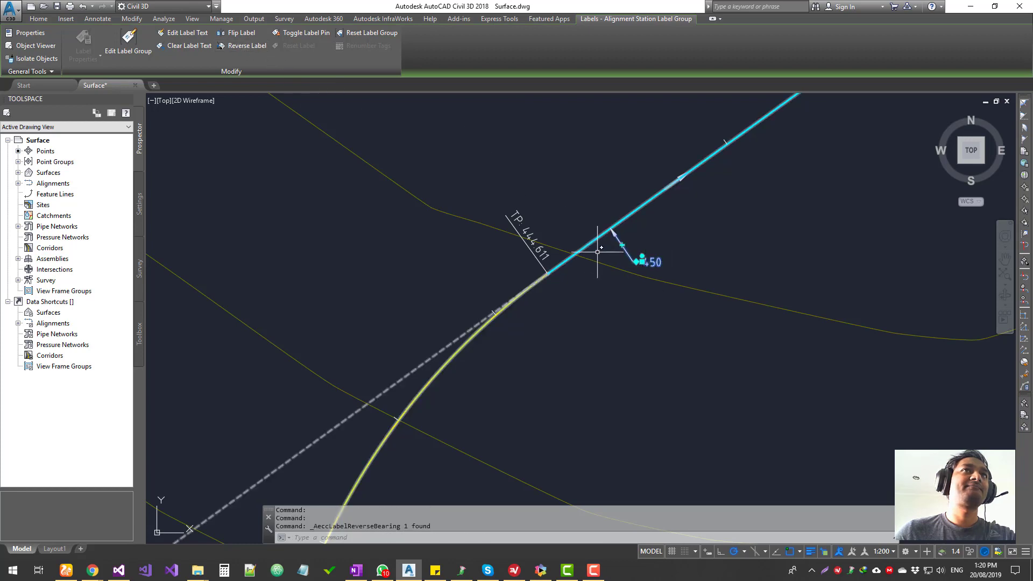
left_click(642, 261)
key("ctrl+z")
key("Escape")
Move the 450 station label up and left, away from the alignment, and toggle its label pin
left_click(596, 208)
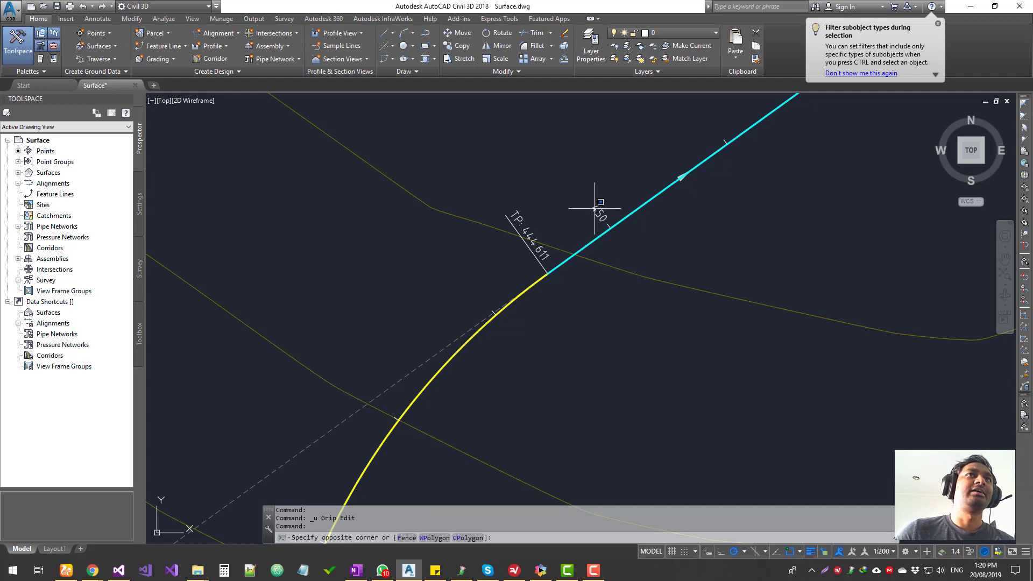
left_click(559, 203)
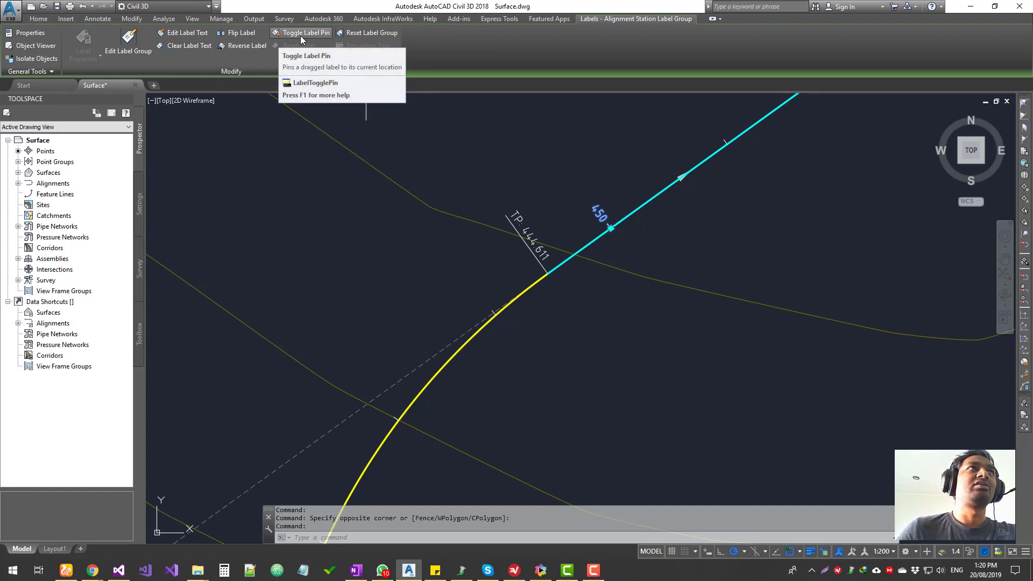
left_click(610, 226)
left_click(471, 152)
left_click(313, 34)
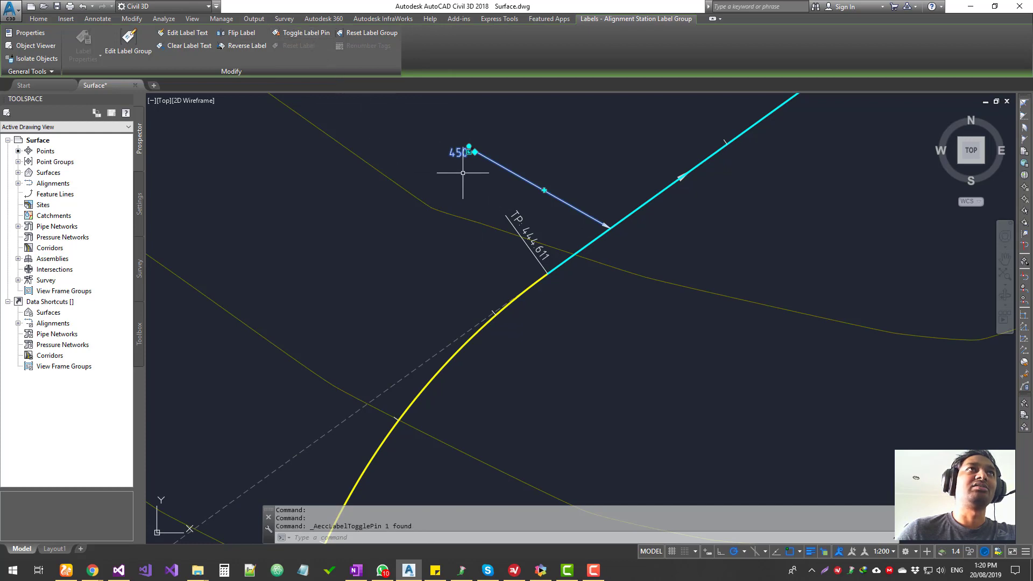
Try shifting the alignment's tangent to test the pinned 450 label, and undo the shift
left_click(681, 175)
left_click_drag(680, 177, 738, 253)
left_click(491, 147)
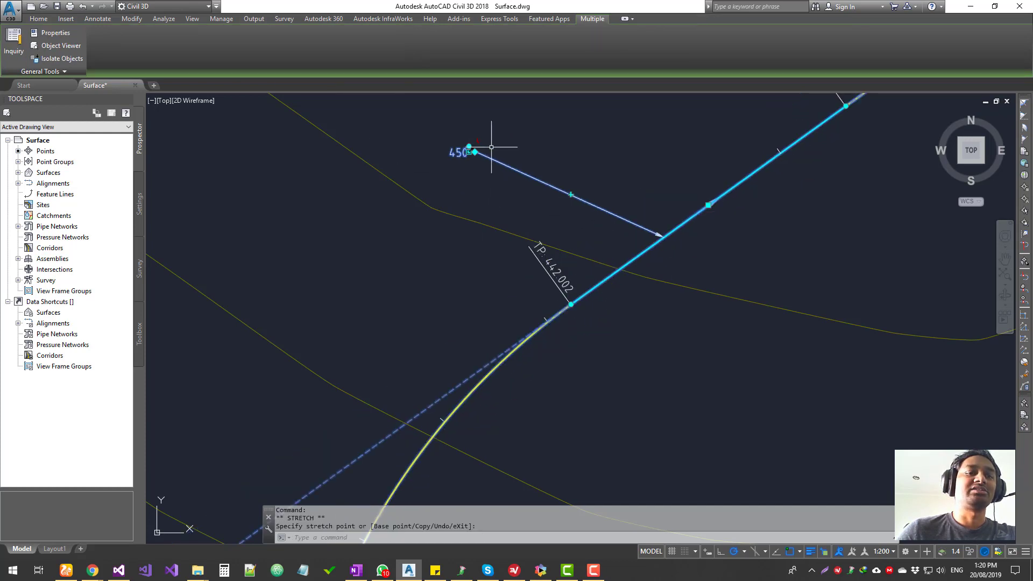
key("ctrl+z")
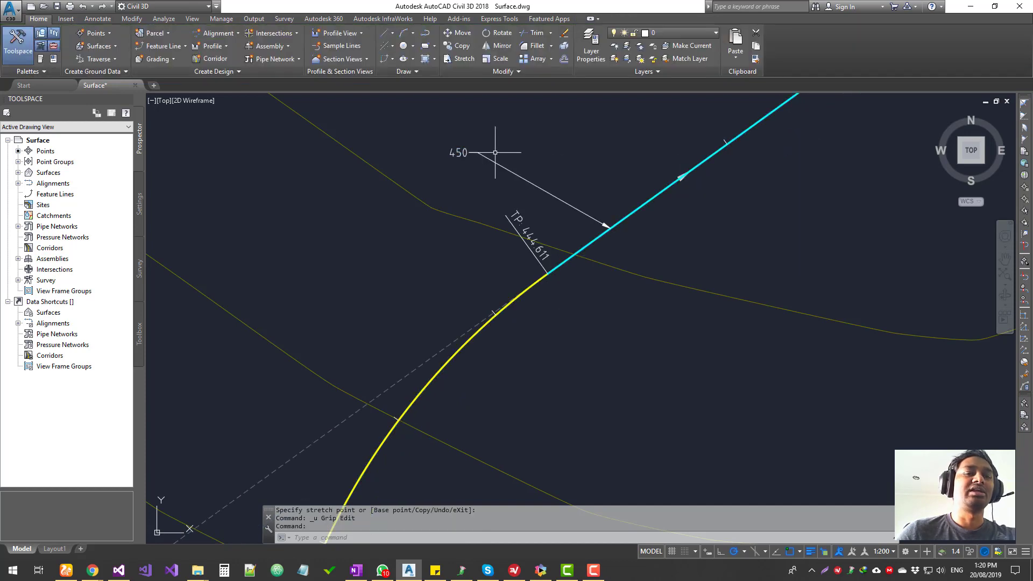
Reset the label group of the relocated 450 station label
left_click(461, 154)
left_click(452, 171)
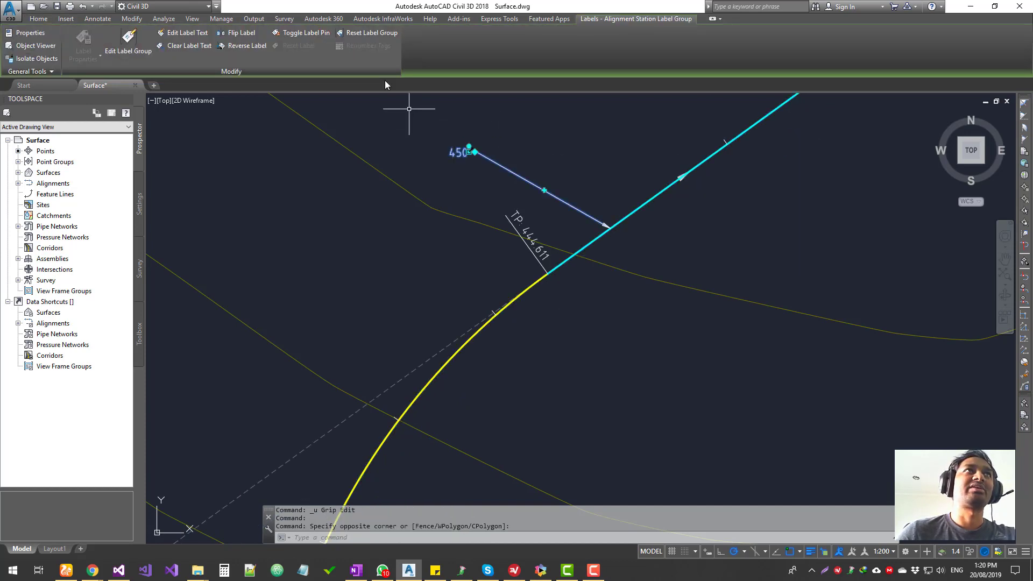
right_click(460, 120)
left_click(419, 128)
left_click(377, 95)
left_click(356, 33)
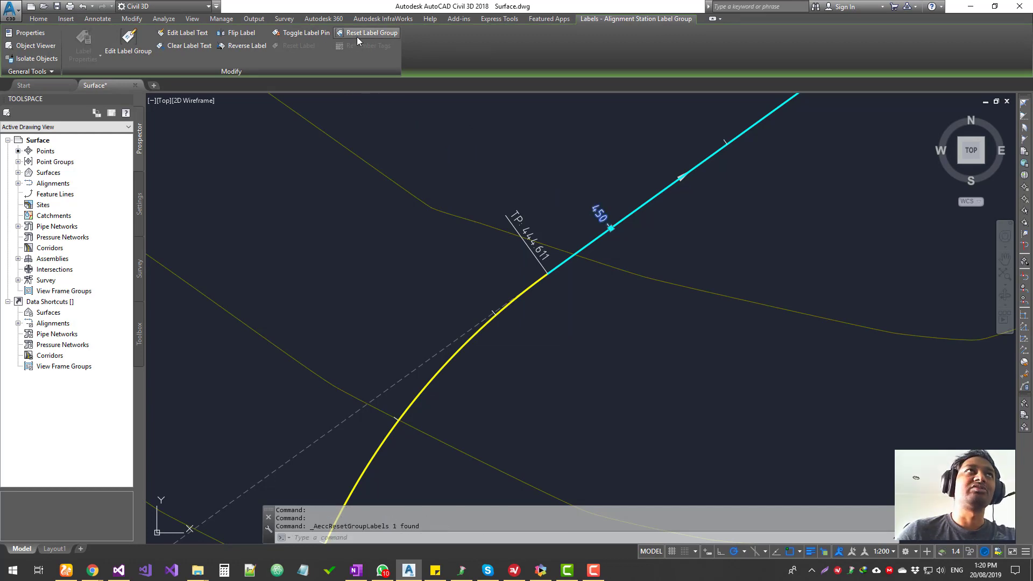
Open the alignment's label group for editing and widen the Style column to examine the style names and increments
mouse_move(668, 241)
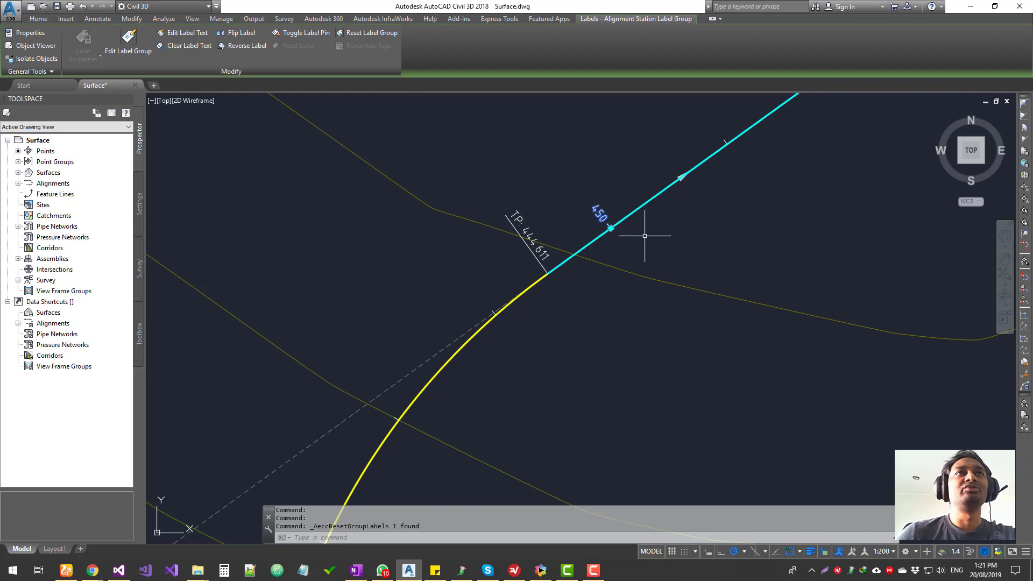
left_click(128, 40)
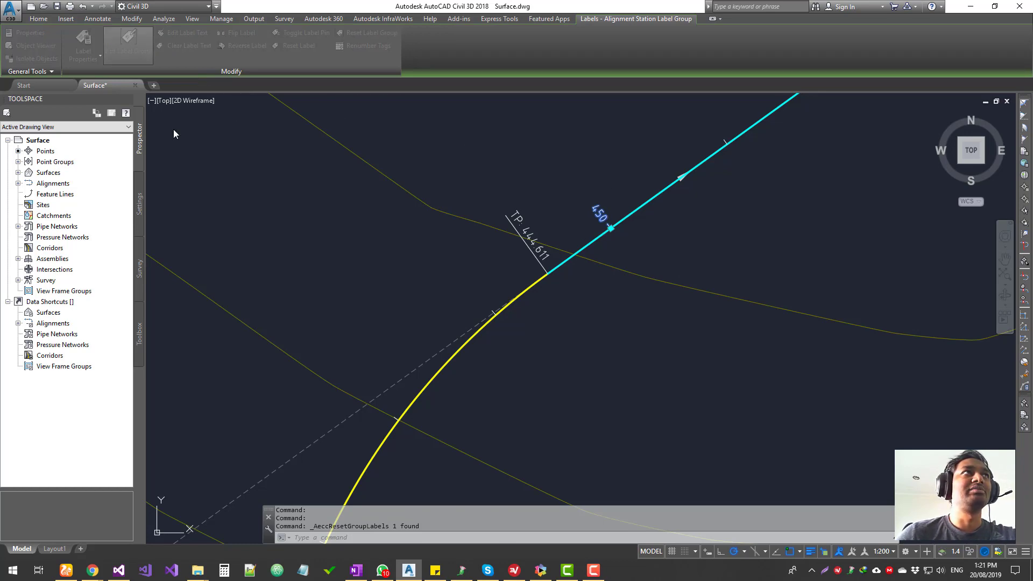
mouse_move(416, 214)
left_mouse_down()
mouse_move(591, 162)
mouse_move(739, 173)
left_mouse_up()
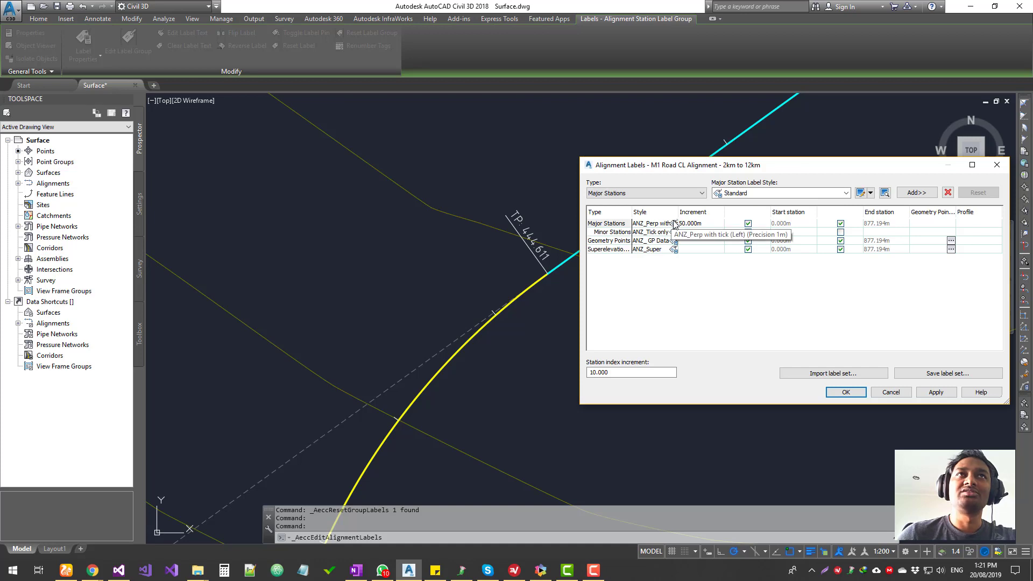
left_click_drag(679, 211, 764, 211)
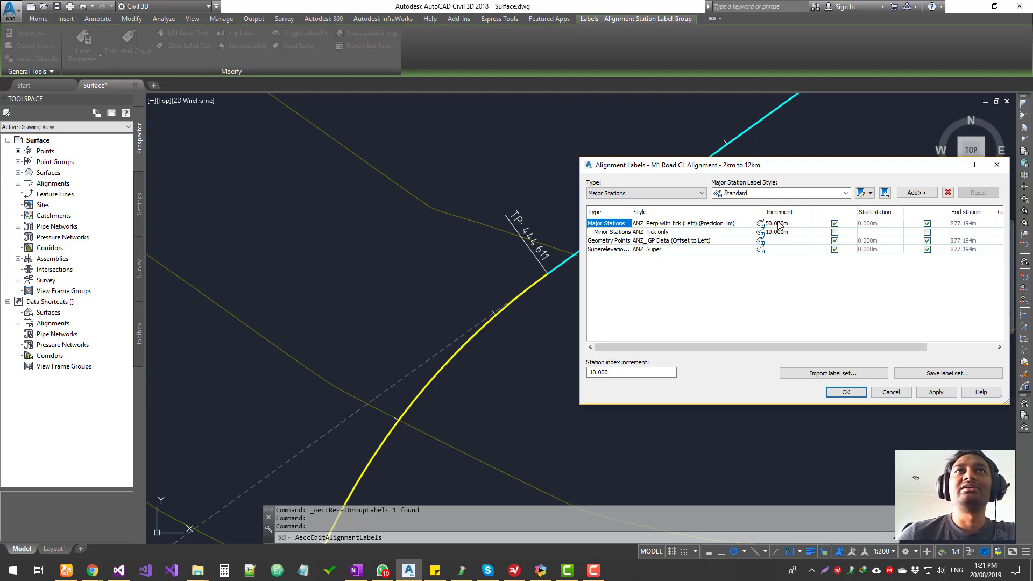
left_click_drag(820, 165, 574, 179)
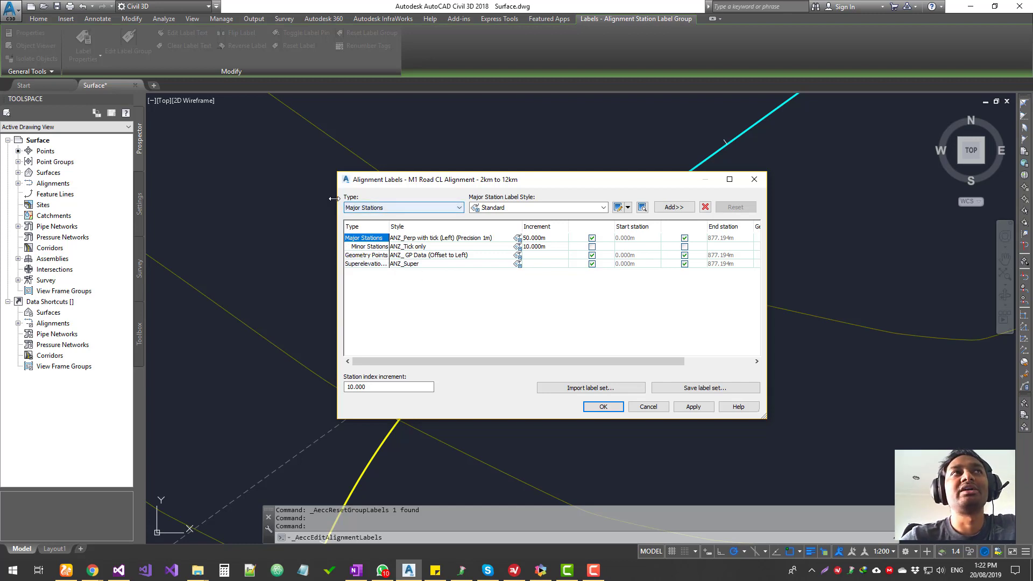
Look through the available alignment label types, keeping Major Stations as the type
left_click(357, 210)
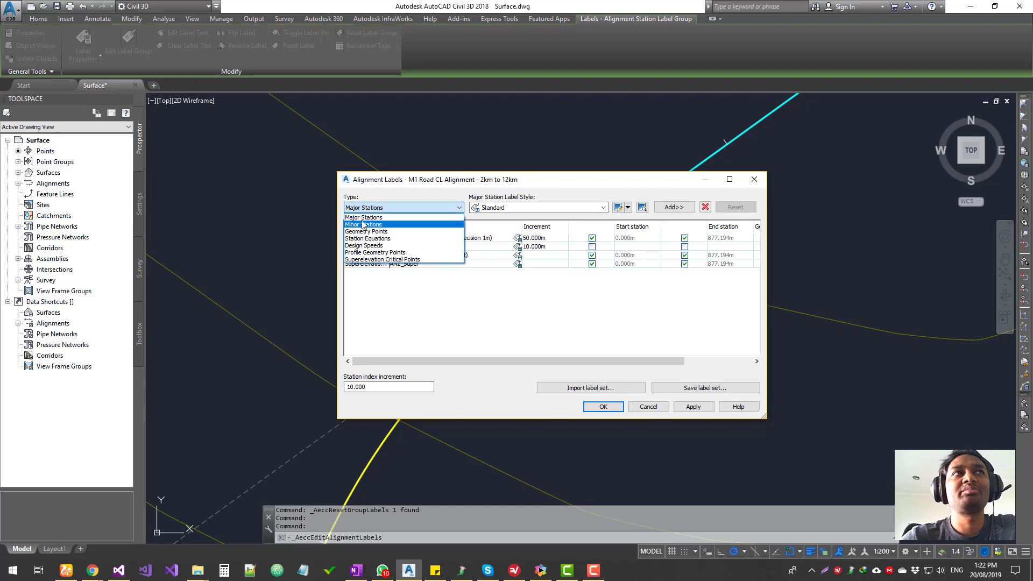
left_click(366, 216)
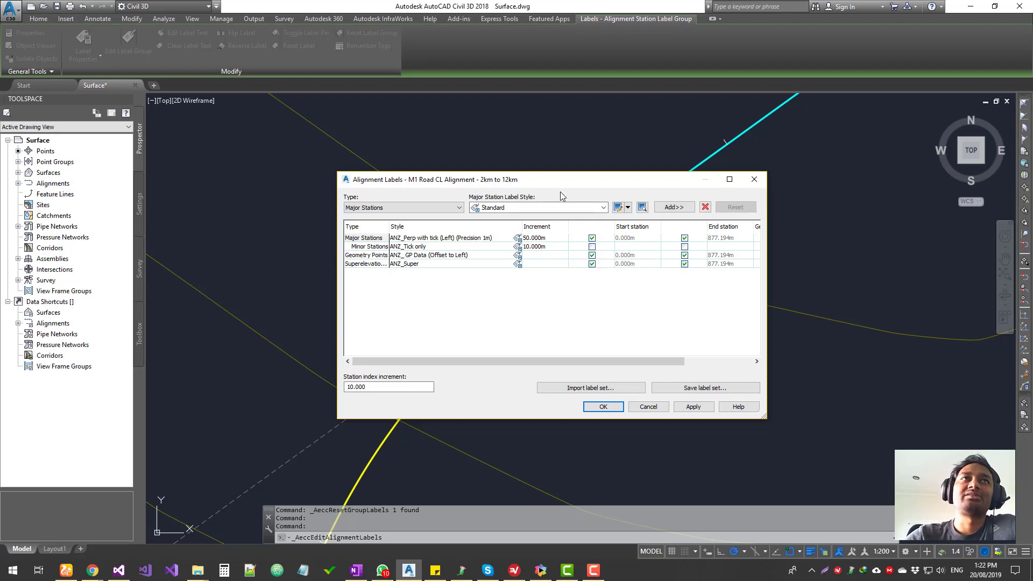
left_click_drag(561, 199, 566, 164)
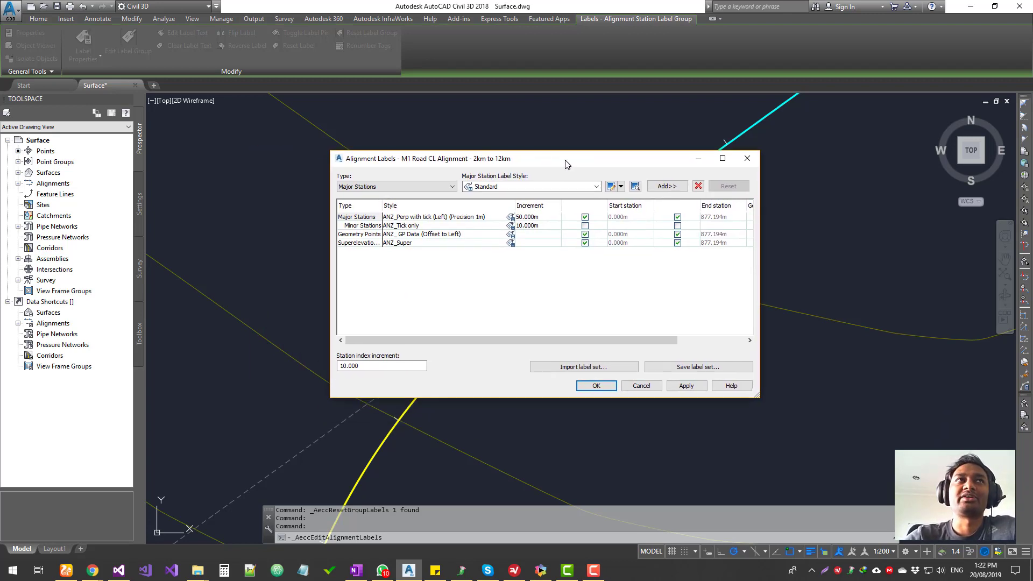
left_click(363, 193)
left_click(370, 191)
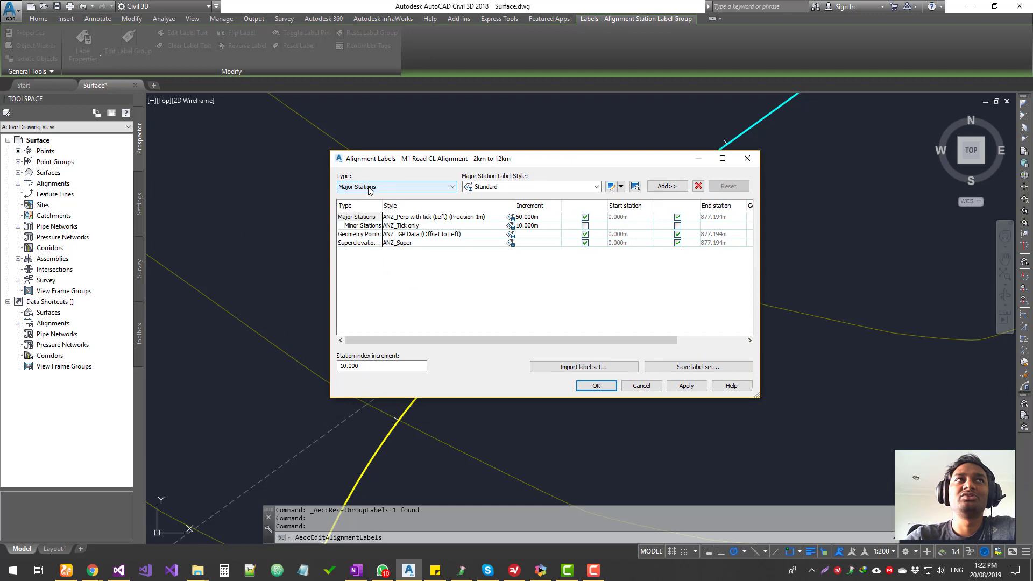
Look through the major station label styles, keeping Standard, and delete the superelevation labels from the label group
left_click(532, 188)
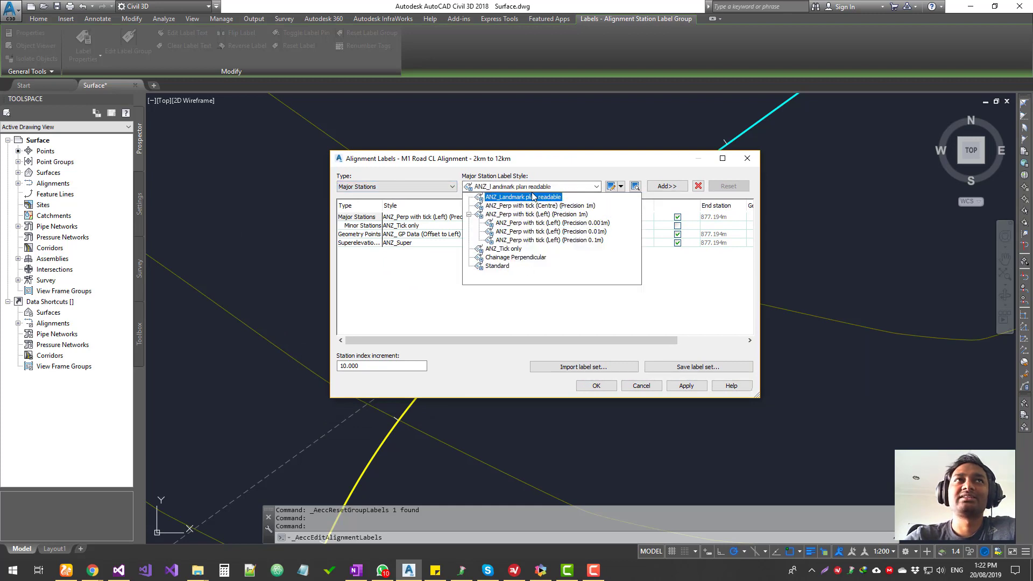
left_click(667, 199)
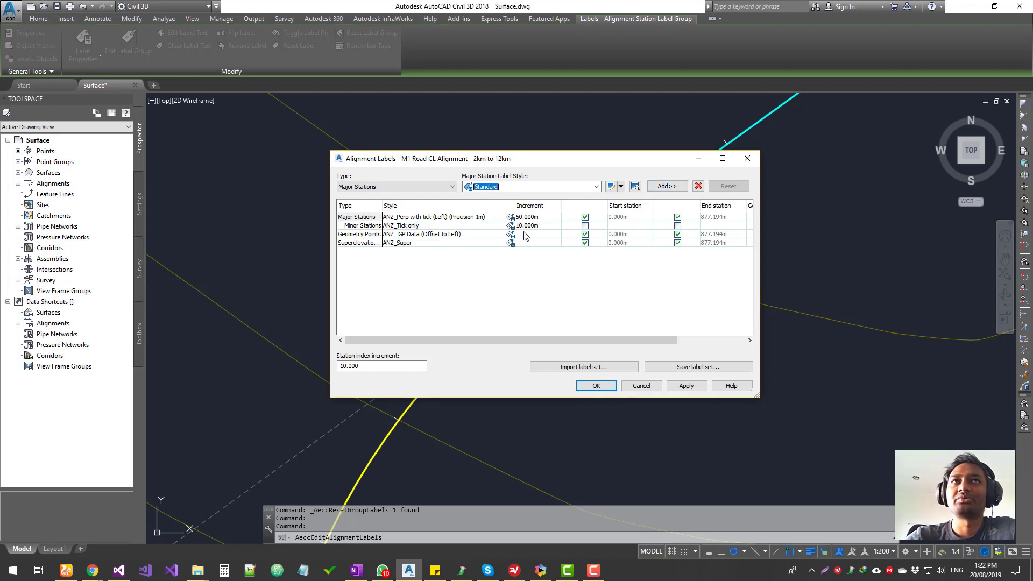
left_click(348, 242)
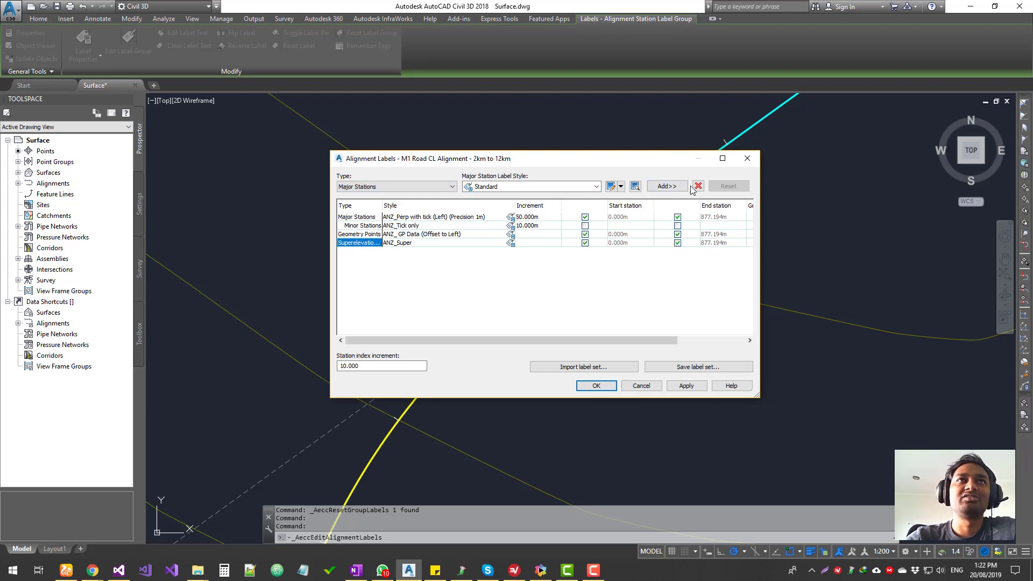
left_click(698, 186)
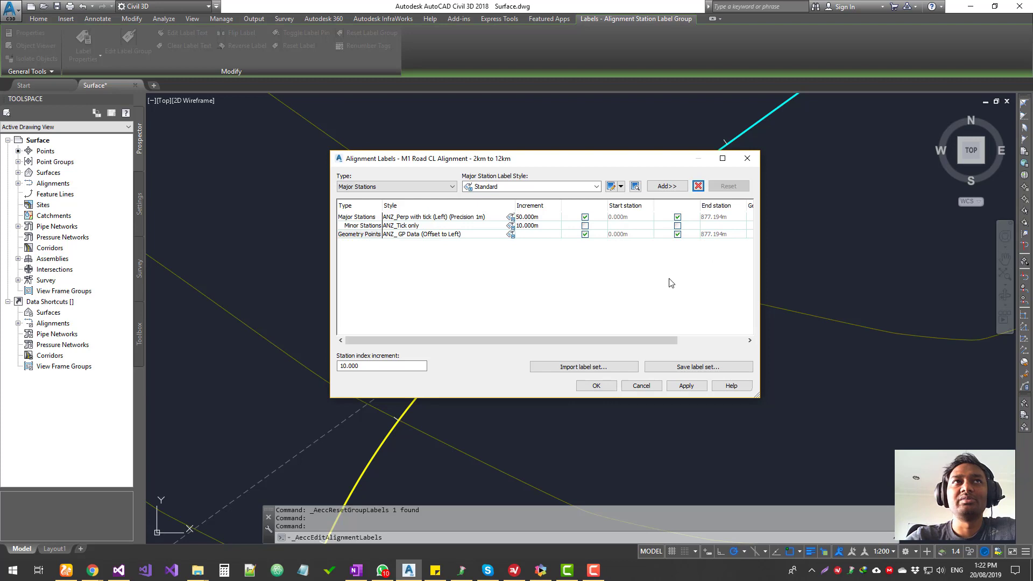
Examine the station index increment and the start and end station settings of the Major Stations labels
left_click_drag(376, 366, 280, 363)
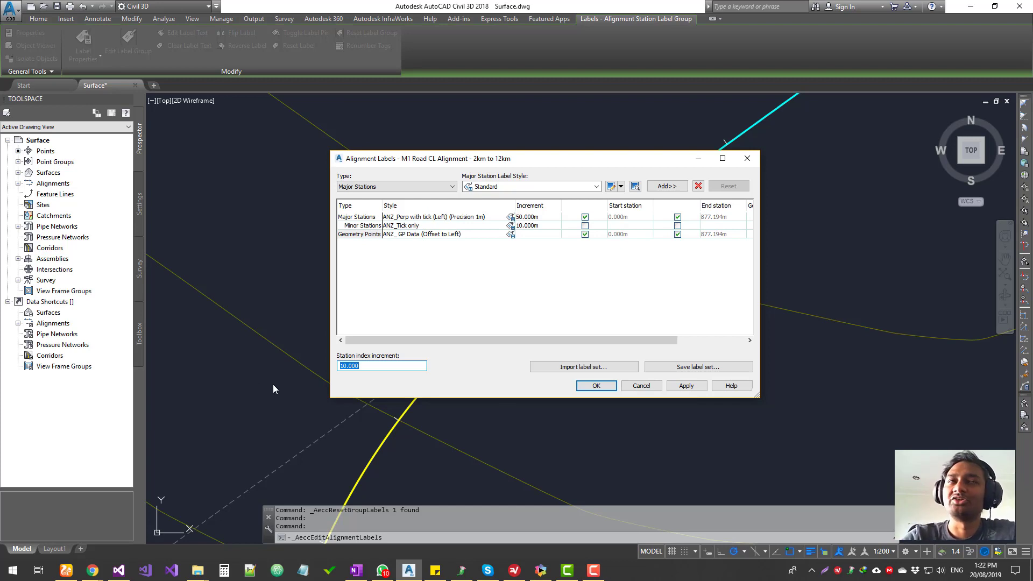
left_click(625, 219)
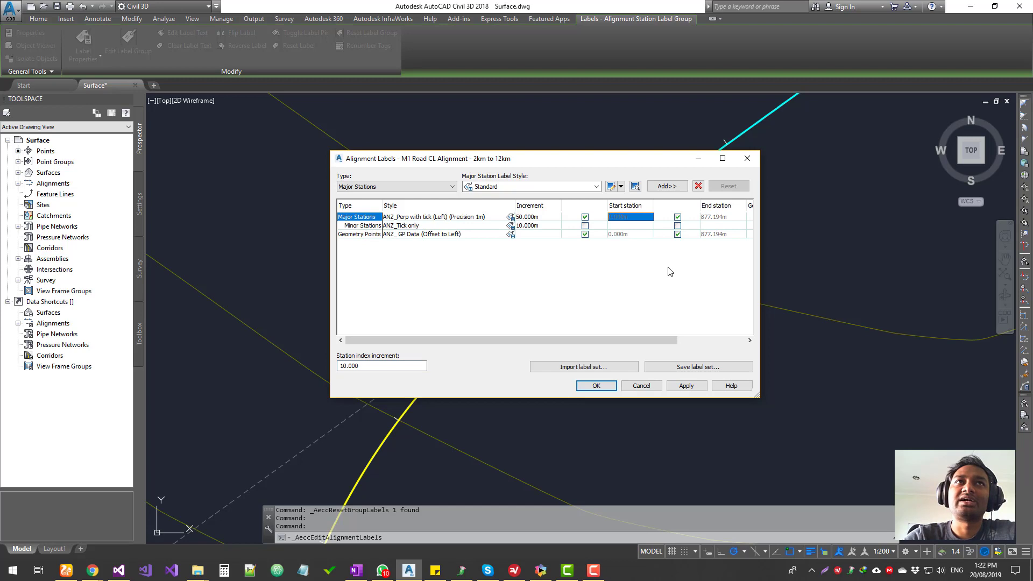
left_click(714, 218)
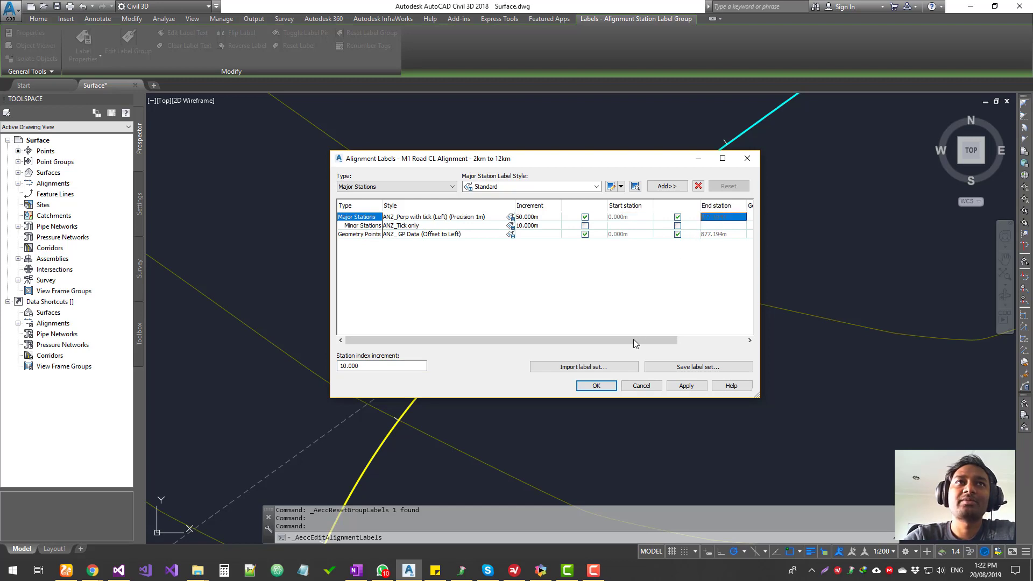
left_click_drag(633, 338, 748, 337)
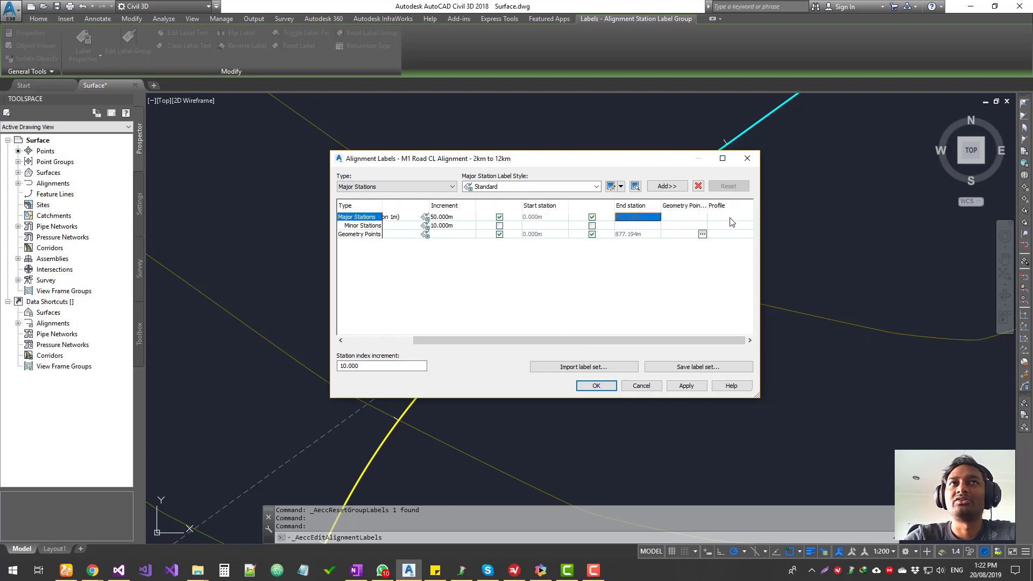
Examine the selectable geometry points and the option for saving a new alignment label set, closing both without changes
left_click(703, 235)
left_click(703, 234)
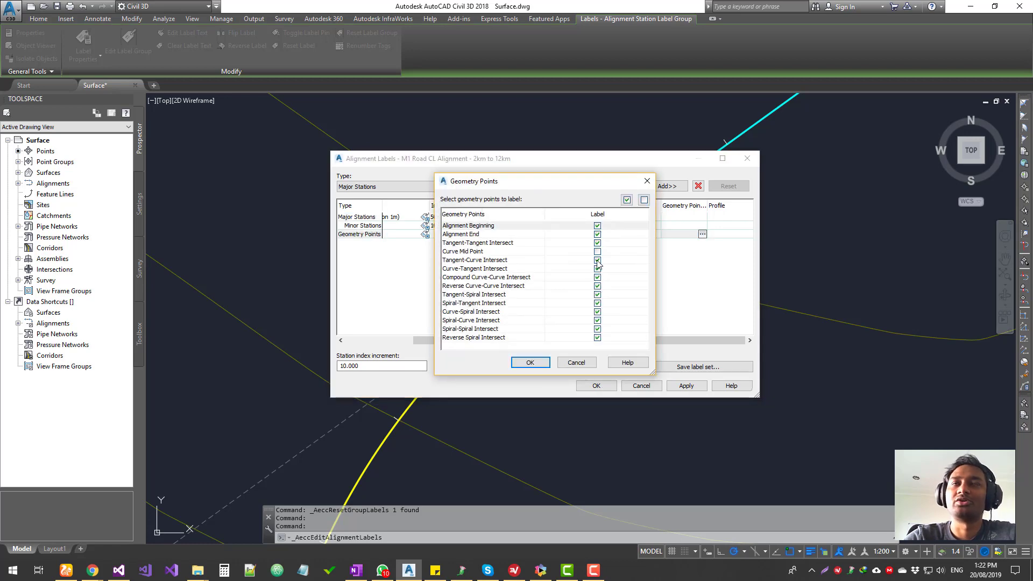
left_click(647, 182)
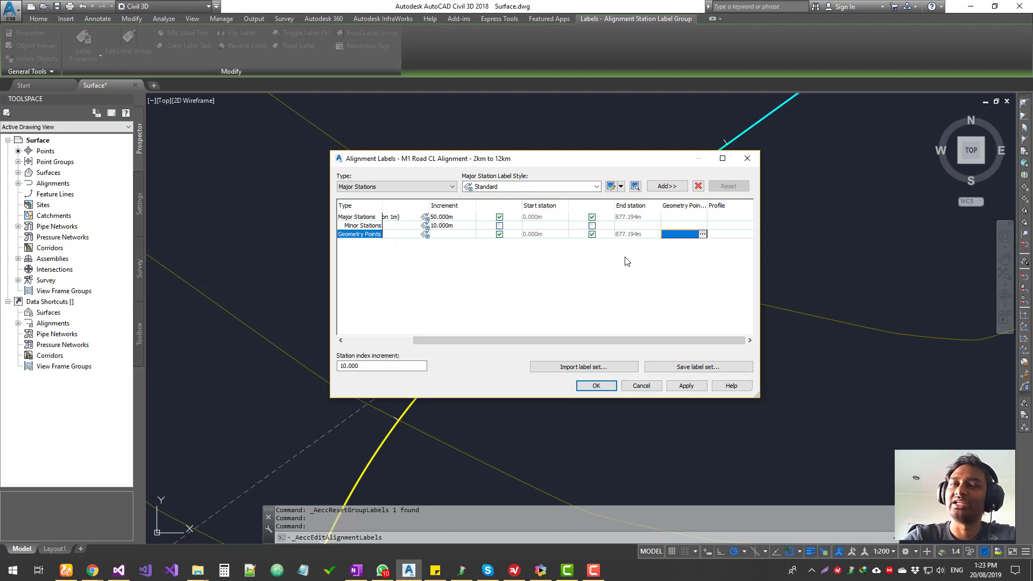
left_click(714, 368)
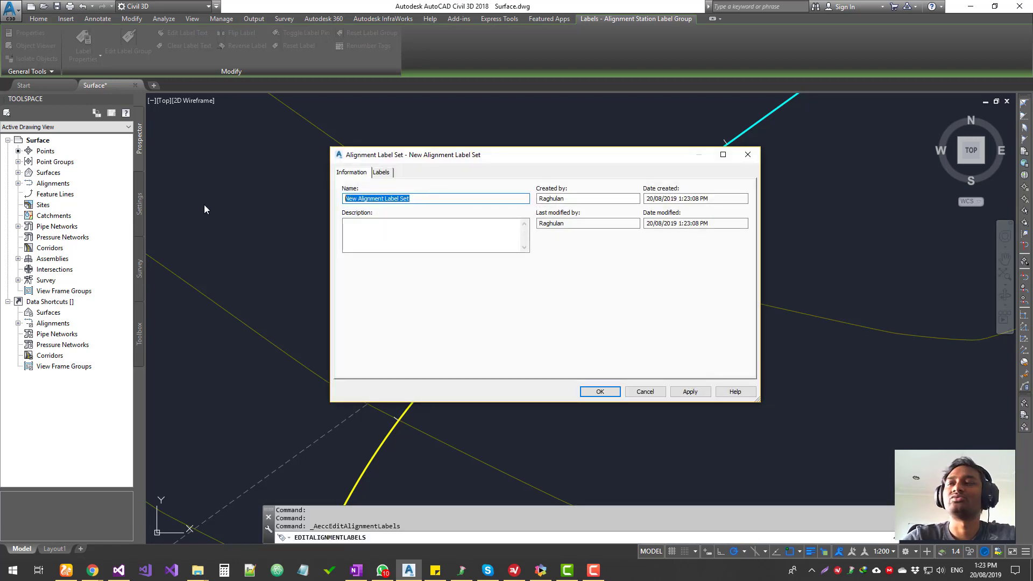
left_click(748, 154)
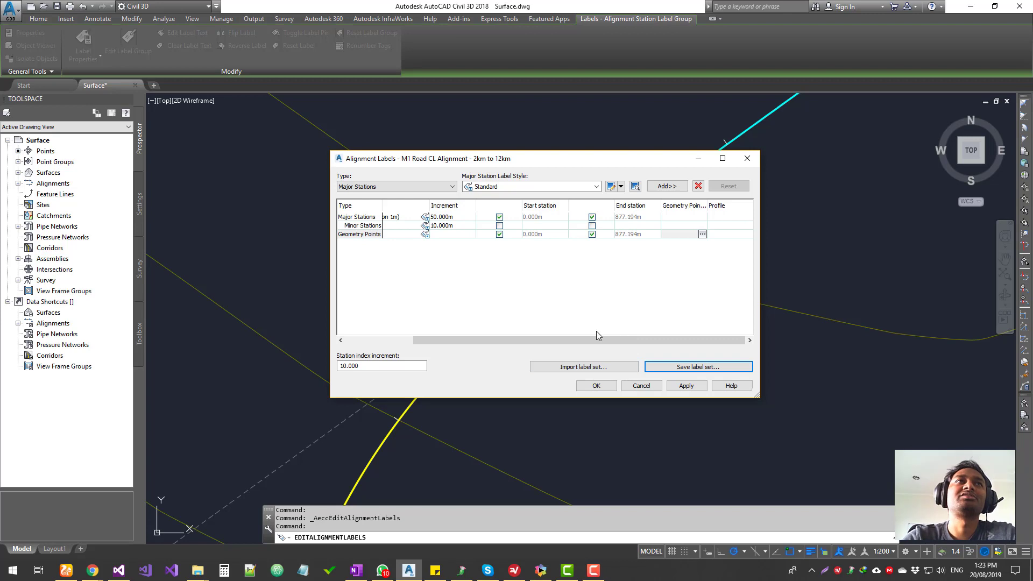
Delete the remaining Major Stations, Minor Stations and Geometry Points labels from the label group
left_click(355, 220)
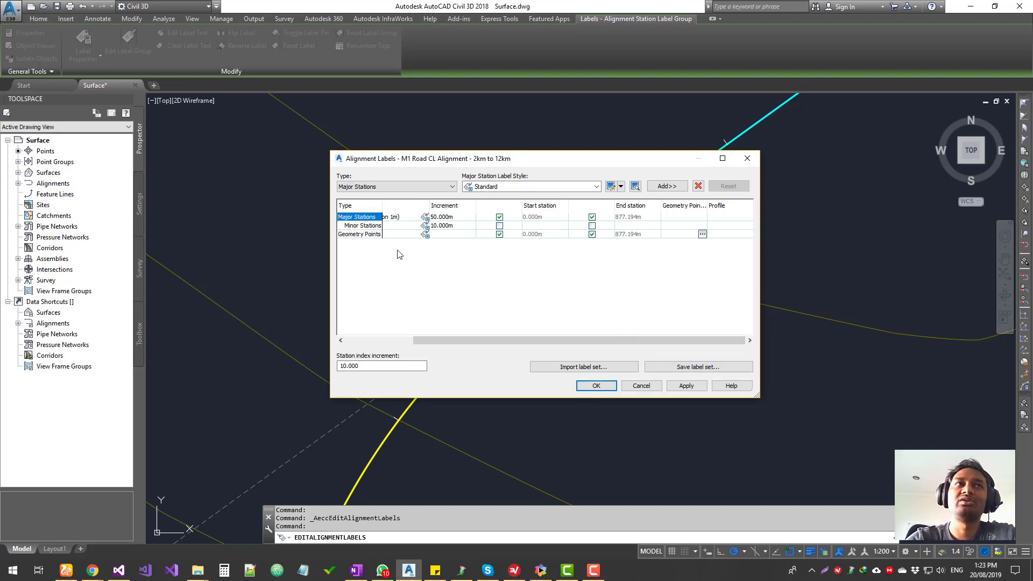
left_click(698, 185)
left_click(698, 185)
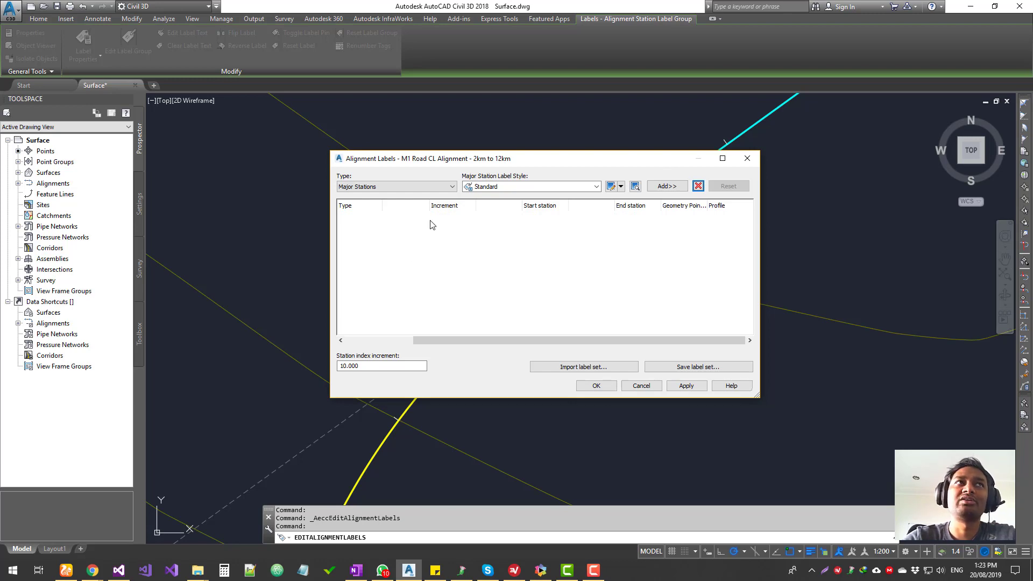
Add Major Stations labels in the style ANZ_Perp with tick (Left) (Precision 0.001m) and apply them to the alignment
left_click(567, 187)
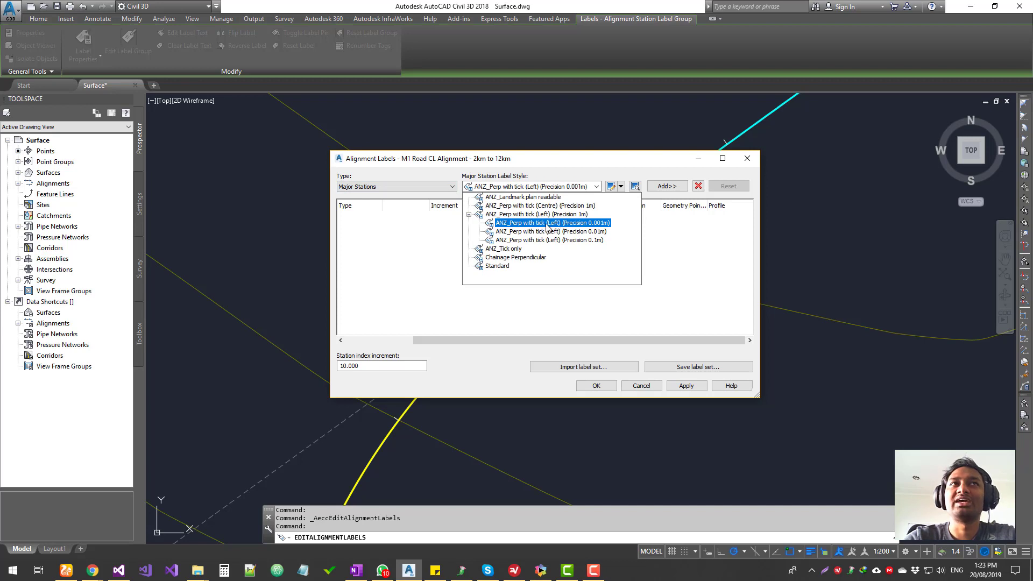
left_click(599, 227)
left_click(669, 187)
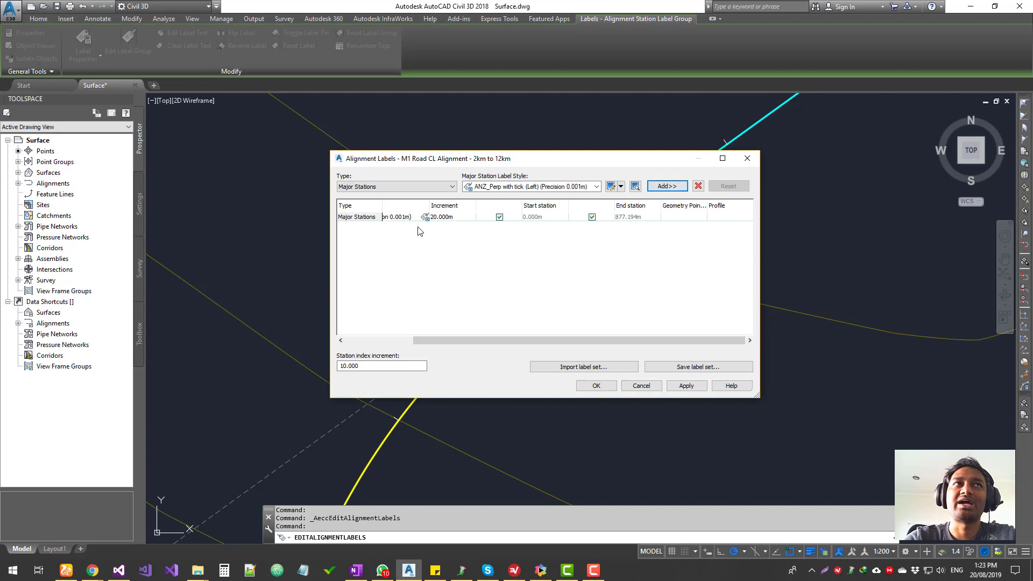
left_click(357, 217)
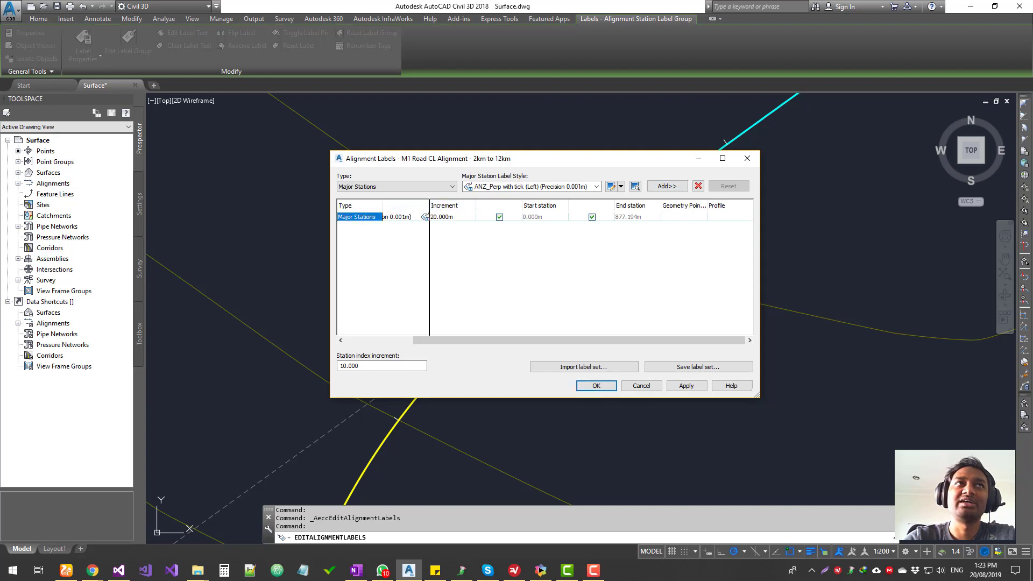
double_click(429, 205)
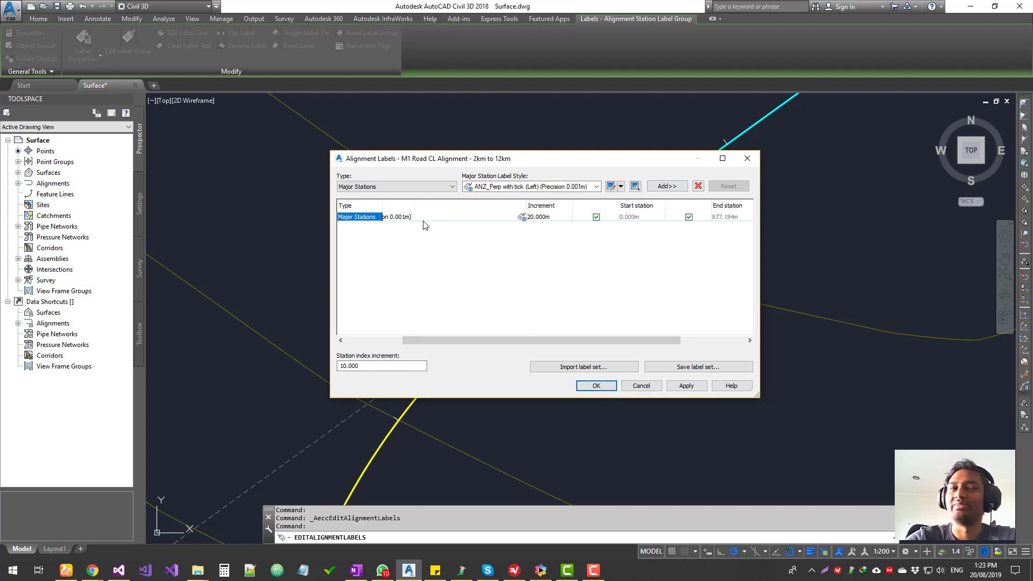
left_click(687, 387)
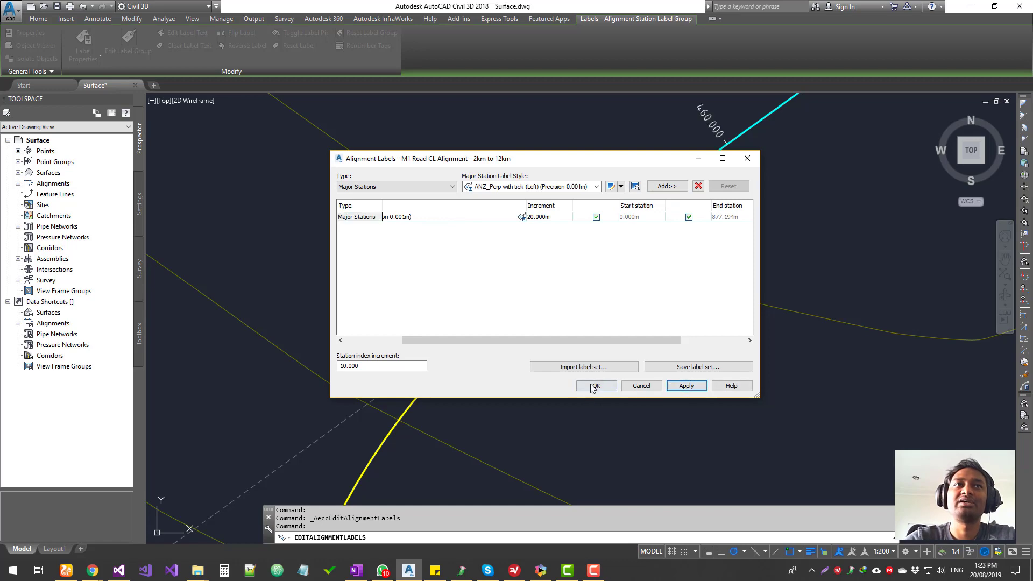
left_click(592, 387)
Reopen the label group from the 560 station label and add Minor Stations in the style ANZ_Perp with tick (Left) (Precision 1m)
scroll(457, 398, "up", 4)
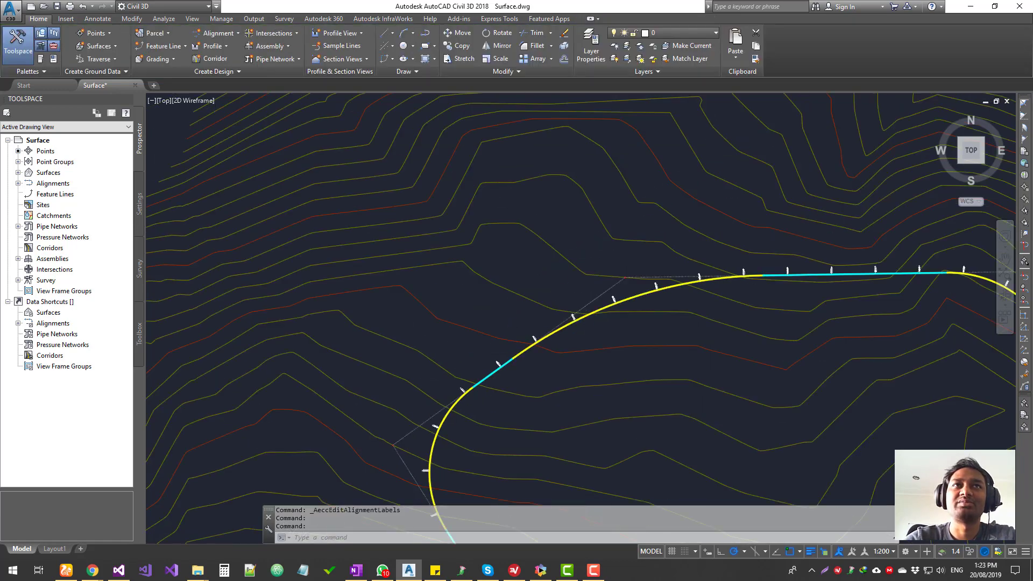
scroll(705, 279, "up", 8)
left_click(544, 252)
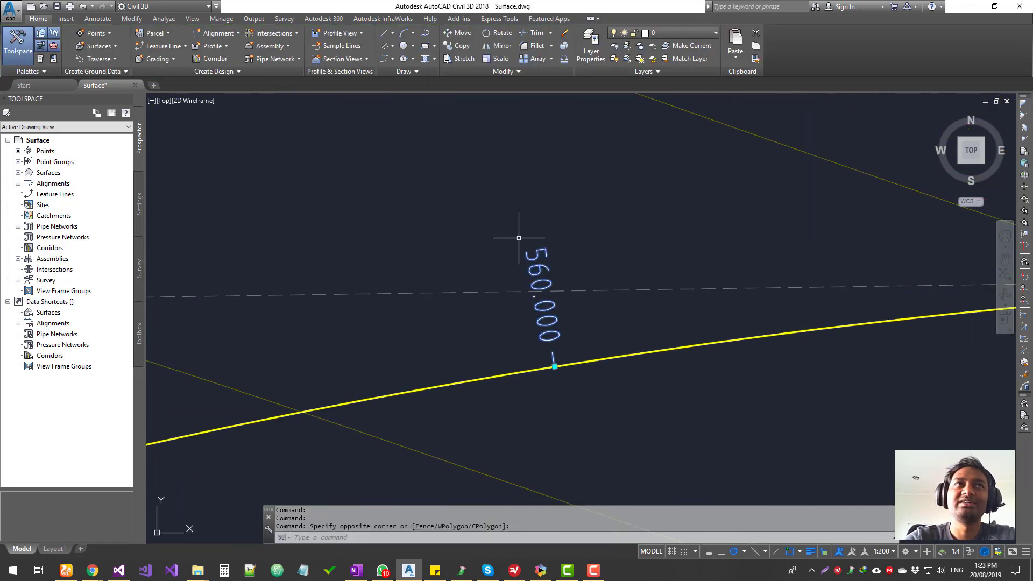
left_click(128, 40)
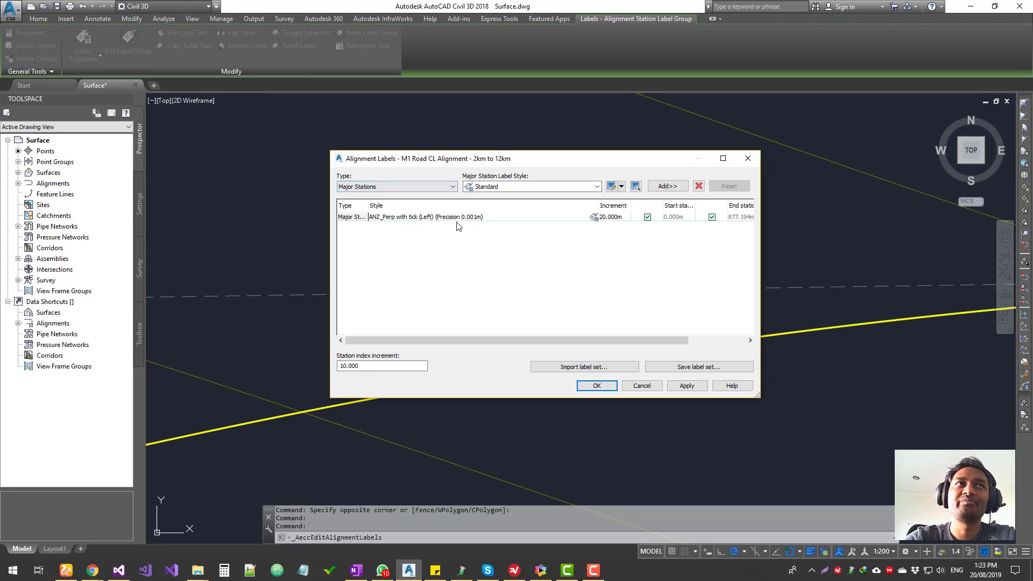
left_click(450, 186)
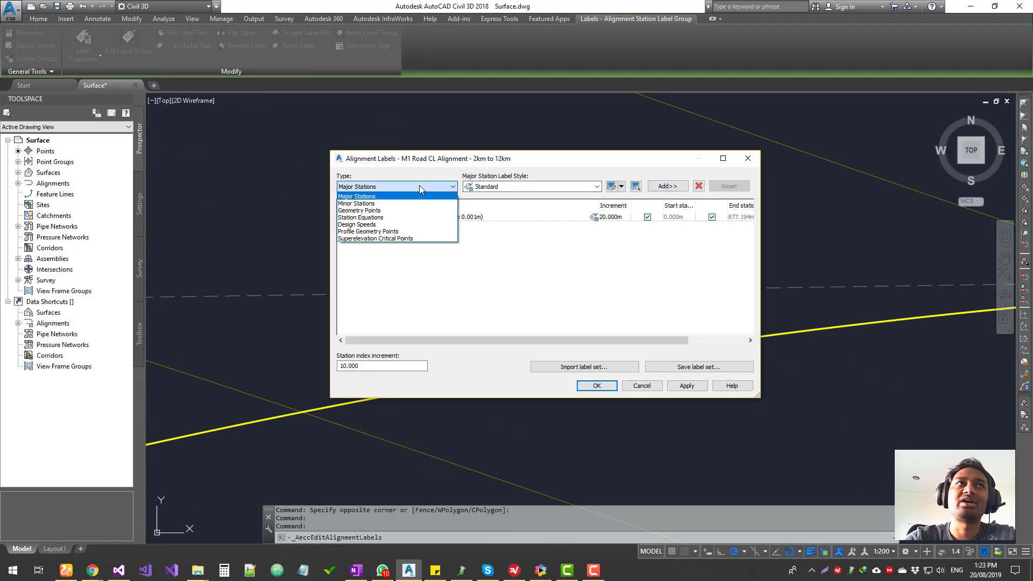
left_click(362, 206)
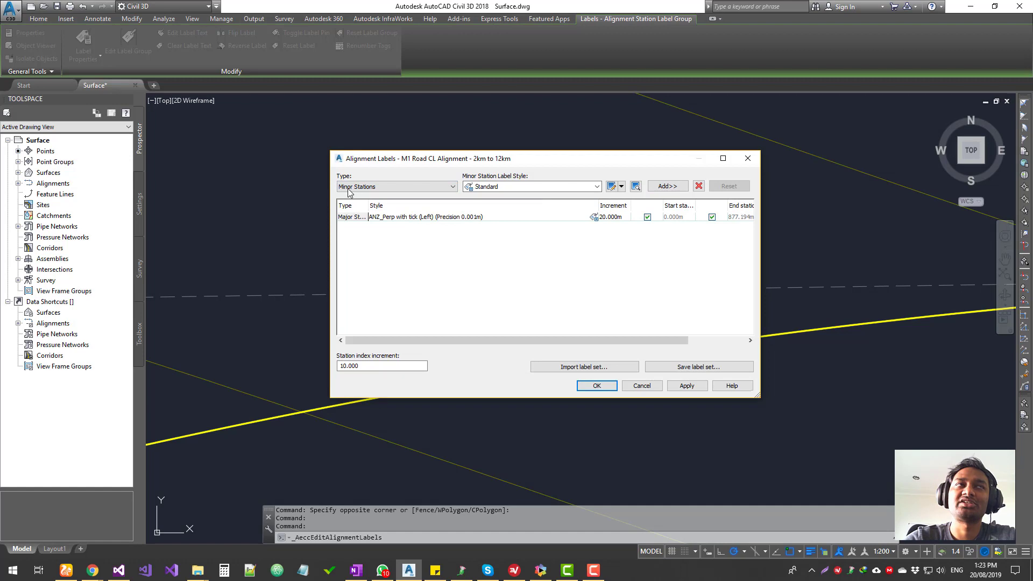
left_click(536, 187)
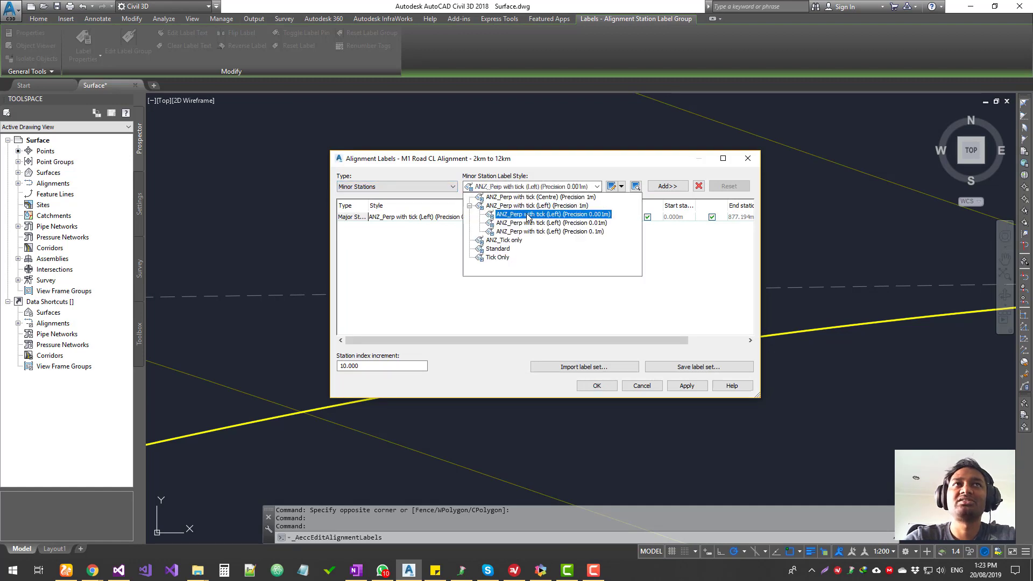
left_click(559, 207)
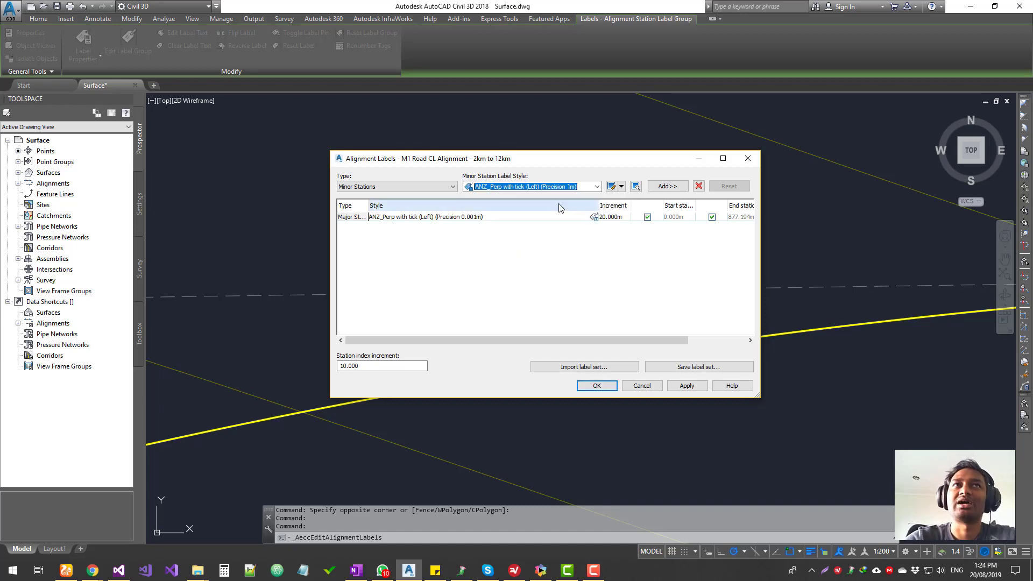
left_click(667, 186)
Set the minor stations' increment to 5 m and apply the label group to the alignment
left_click(608, 225)
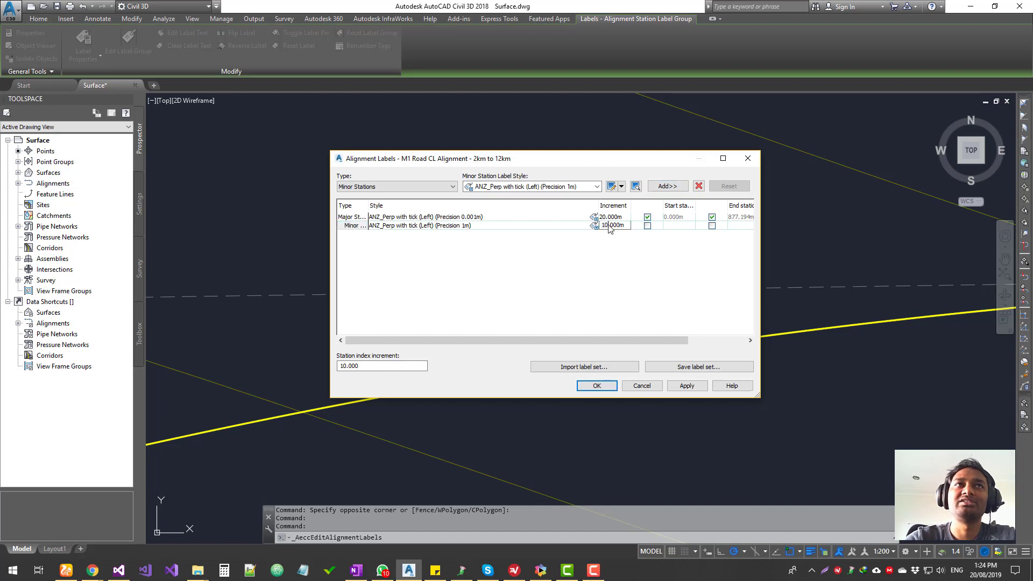
left_click_drag(607, 226, 580, 230)
type("5")
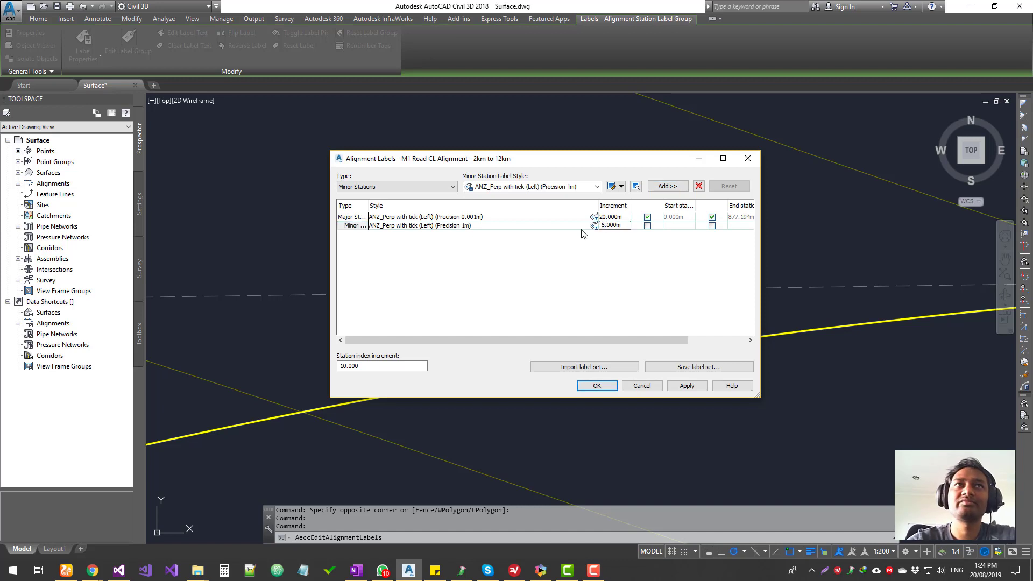
key("Tab")
left_click(687, 387)
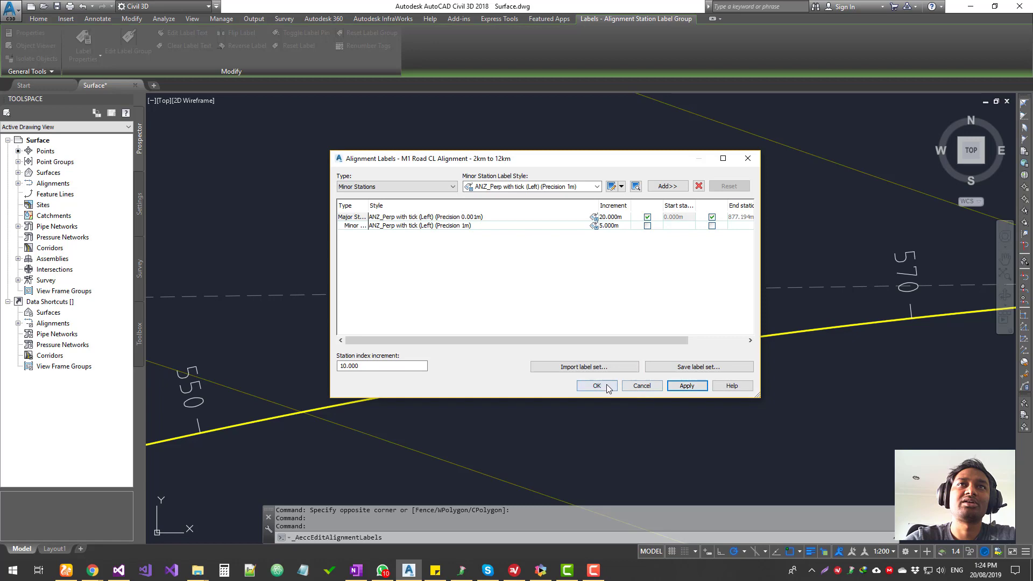
left_click(602, 385)
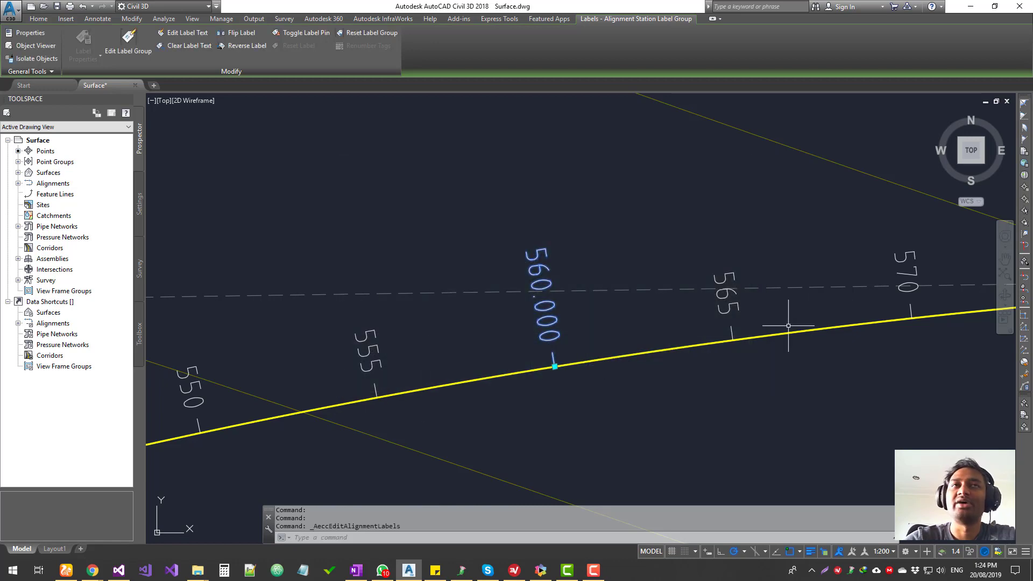
Edit the label group again and add Geometry Points labels in the Standard style with all geometry points selected
left_click(130, 44)
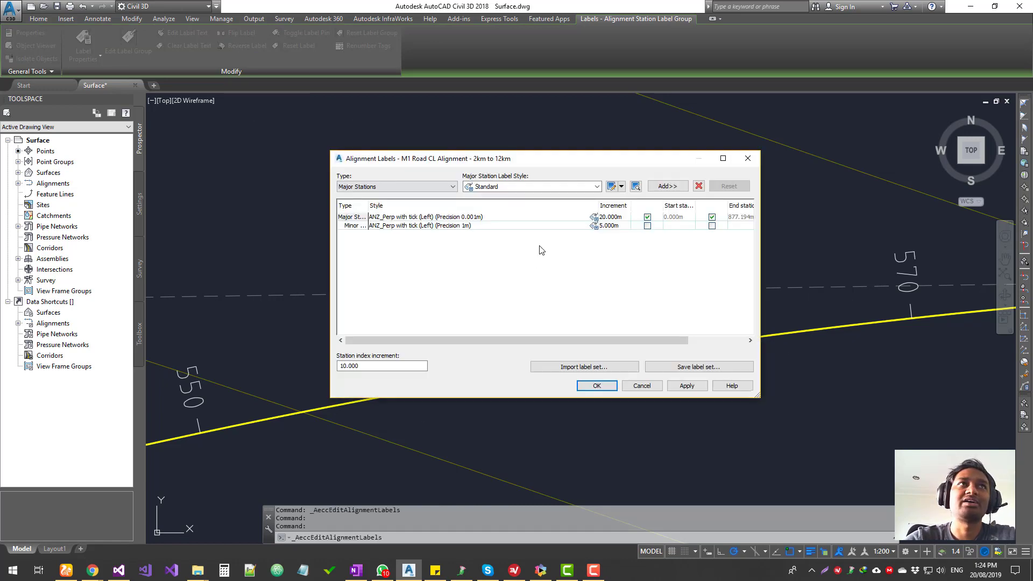
left_click(388, 185)
left_click(376, 211)
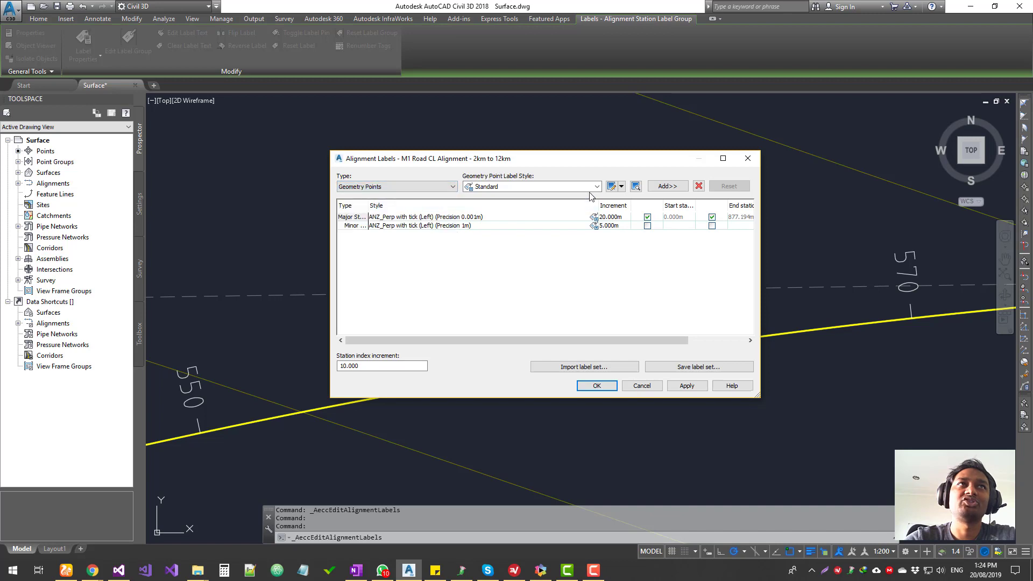
left_click(596, 186)
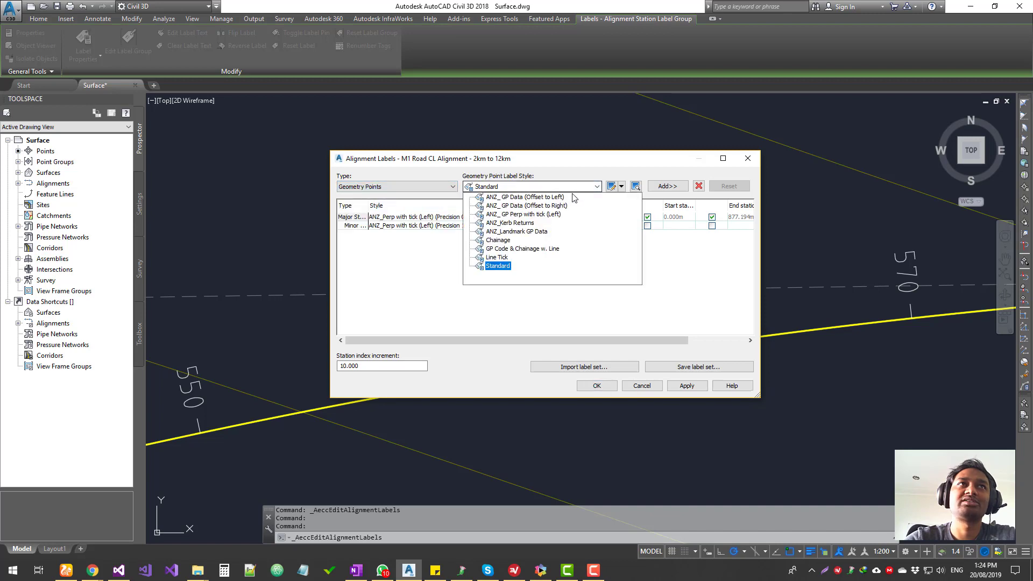
left_click(497, 266)
left_click(668, 186)
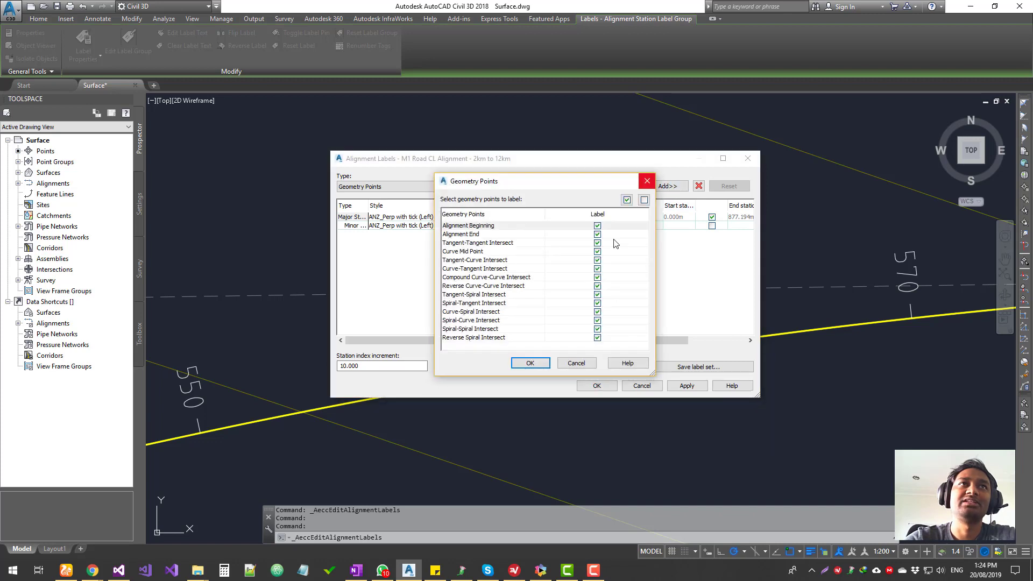
left_click(530, 363)
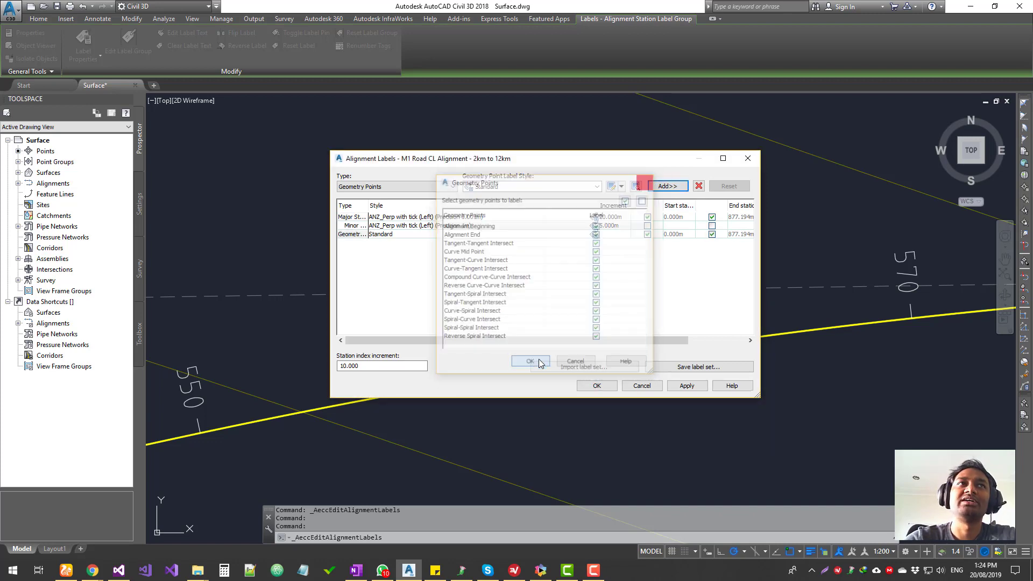
Apply the label group with the geometry points to the alignment and check which other label types are available
left_click(688, 386)
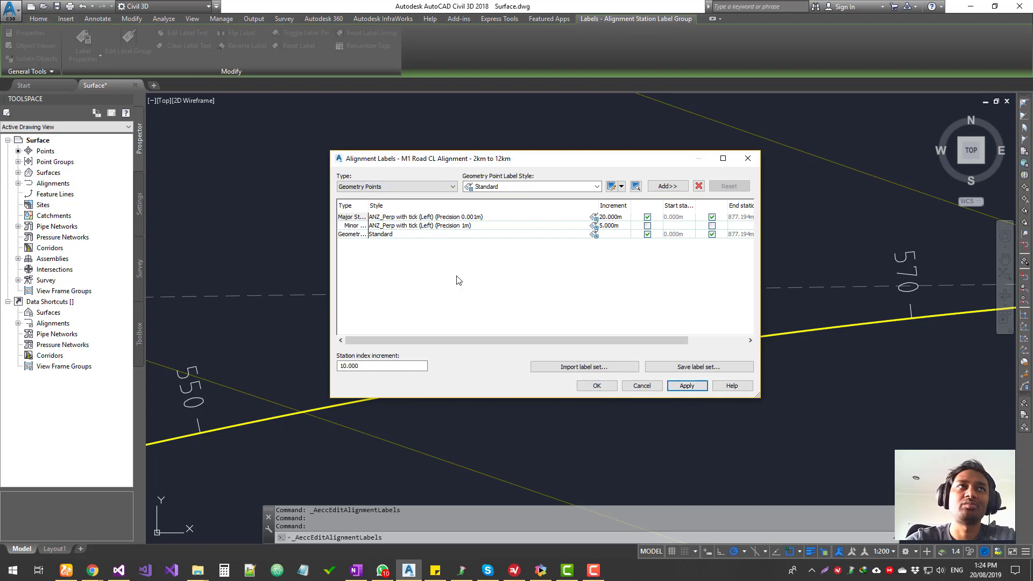
left_click(405, 187)
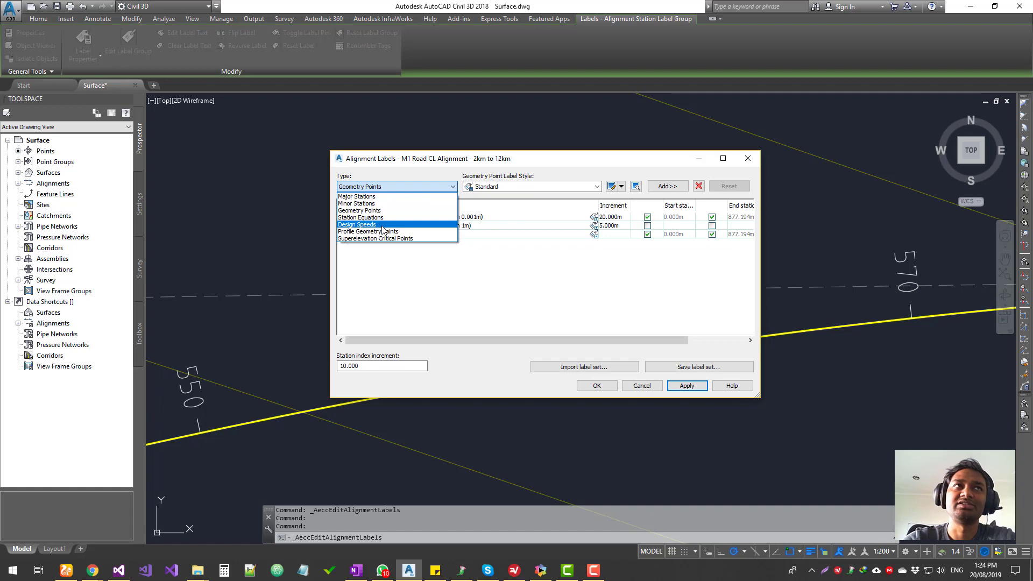
left_click(428, 272)
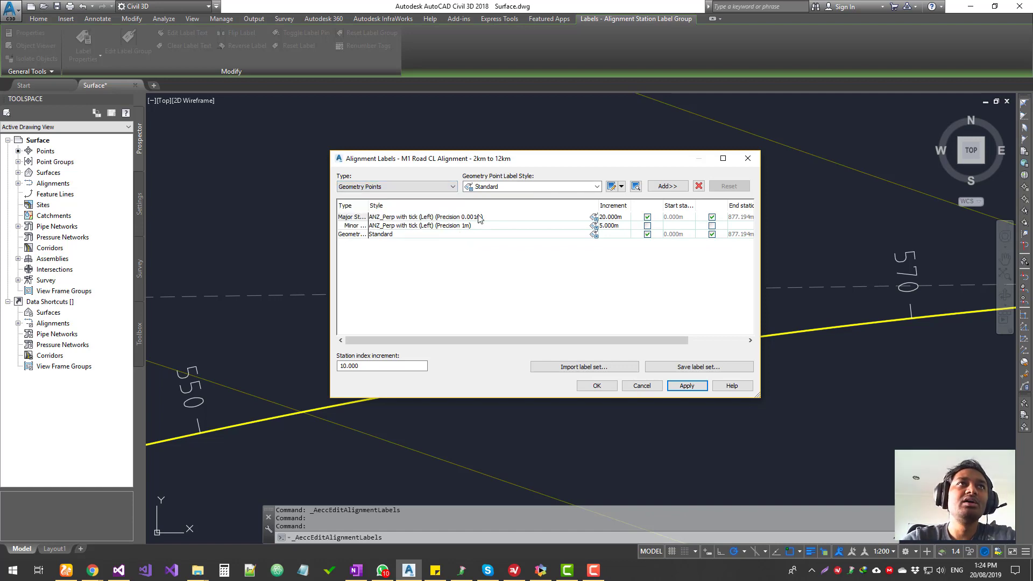
Make a copy of the Major Stations label style ANZ_Perp with tick (Left) (Precision 0.001m)
double_click(369, 218)
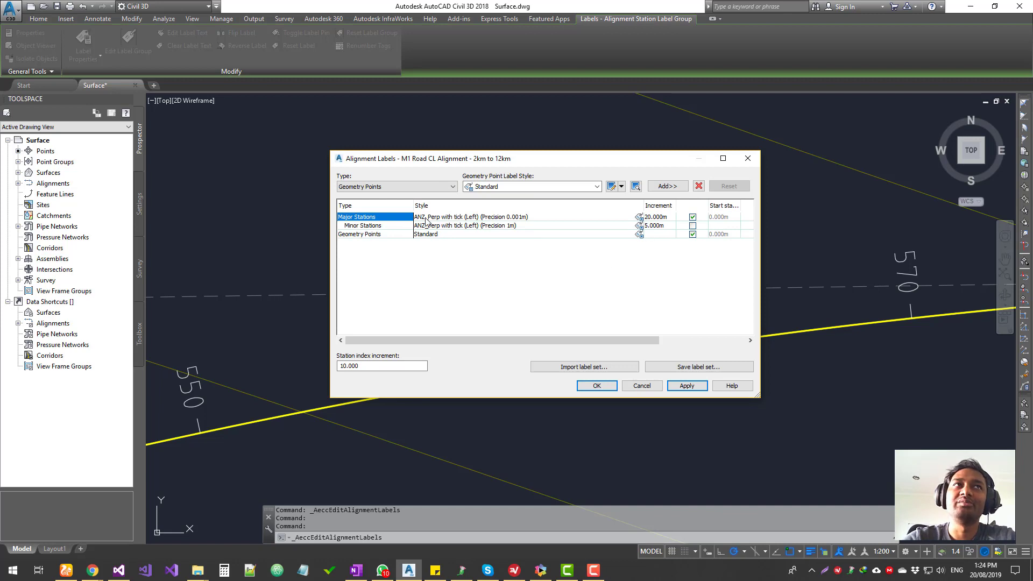
left_click(640, 218)
left_click_drag(447, 201, 560, 260)
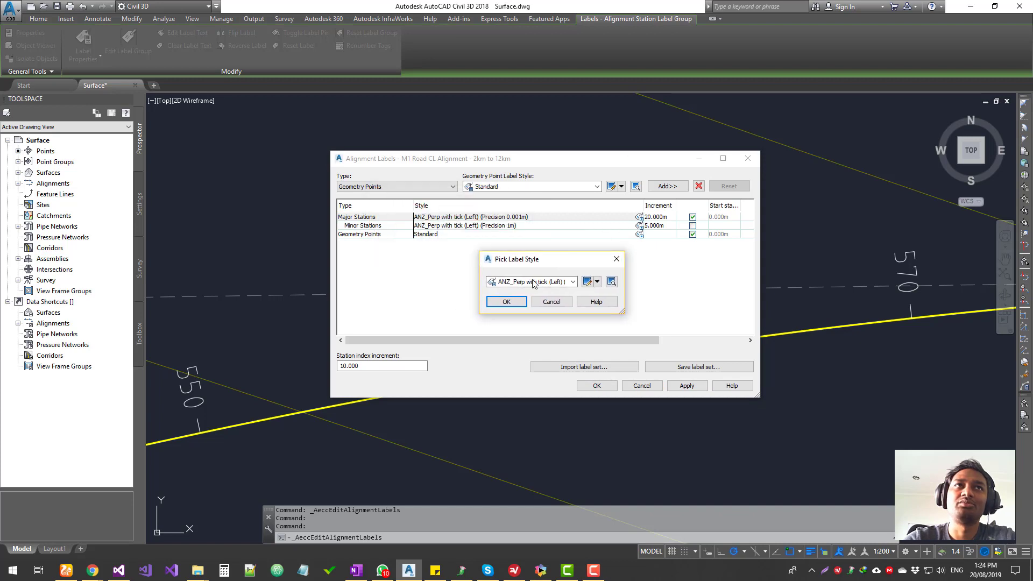
left_click(597, 281)
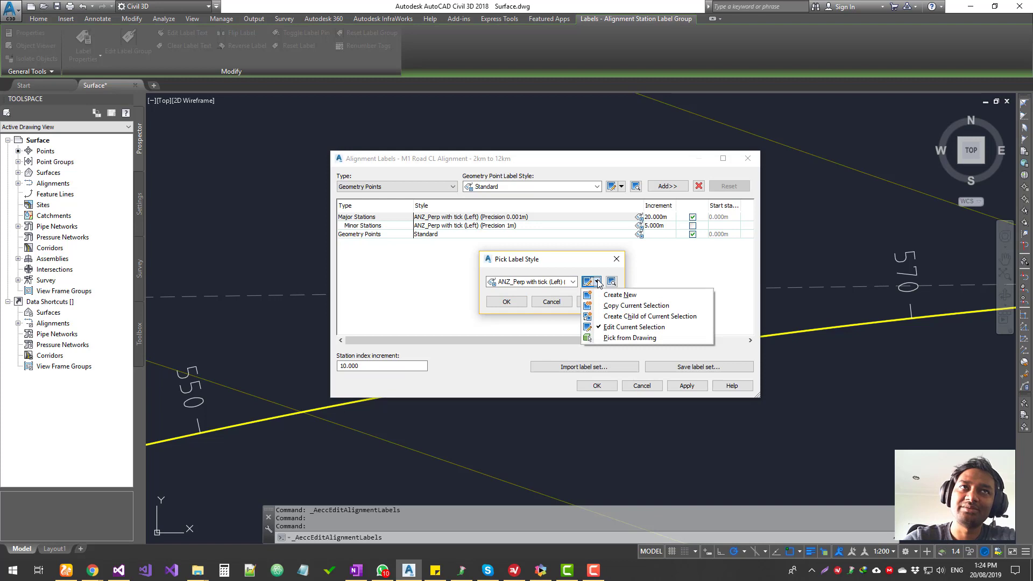
left_click(619, 306)
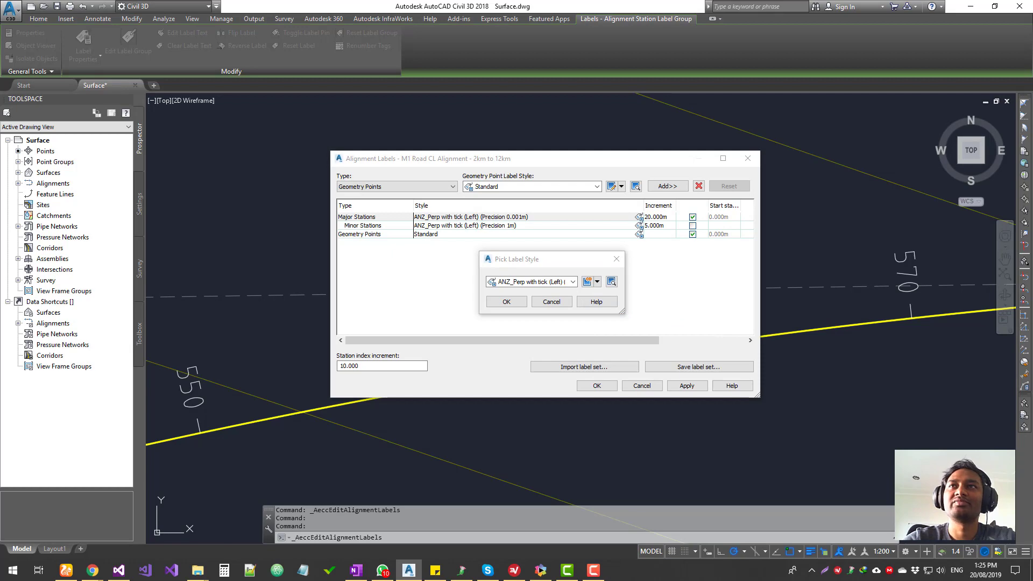
Replace the ANZ prefix in the copied style's name with EXP and enter the author's initials as its creator
left_click(433, 265)
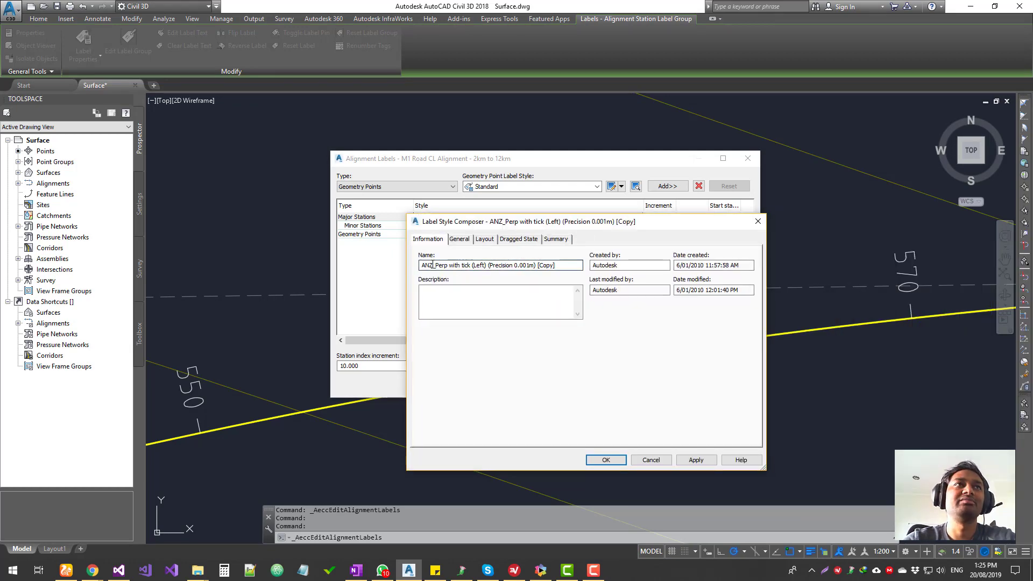
key("BackSpace")
key("BackSpace")
key("BackSpace")
type("eXP")
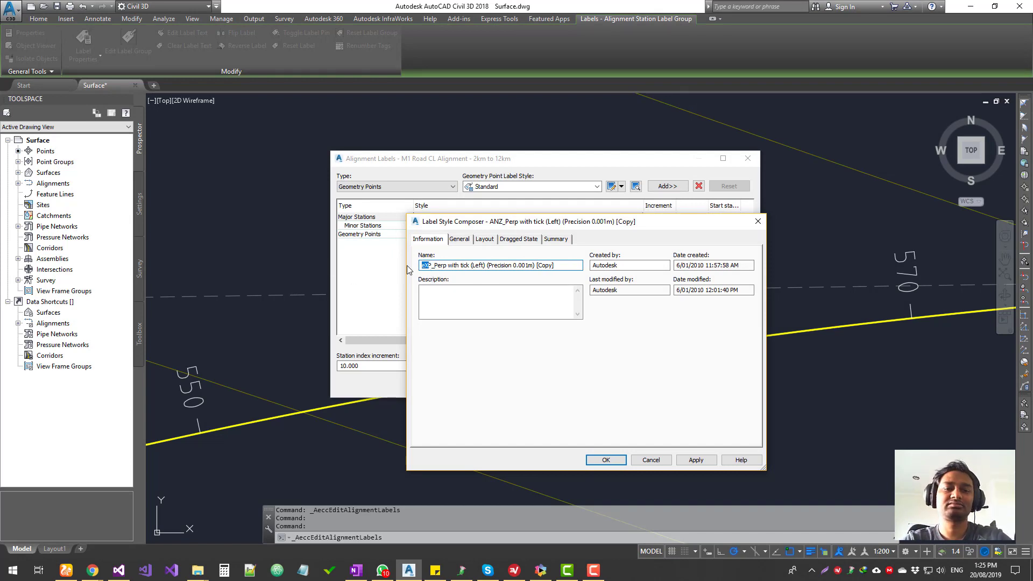
key("BackSpace")
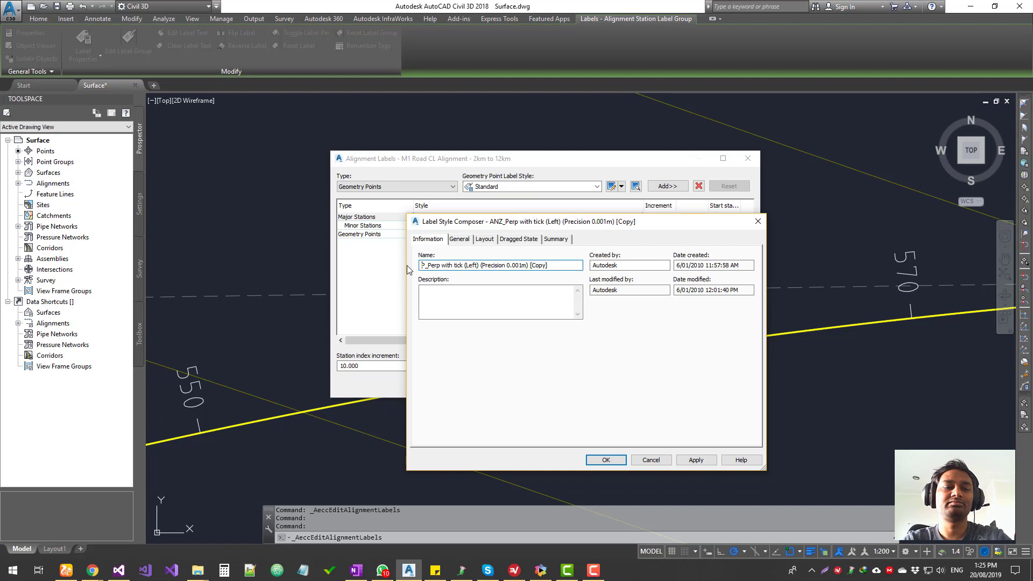
type("EXP")
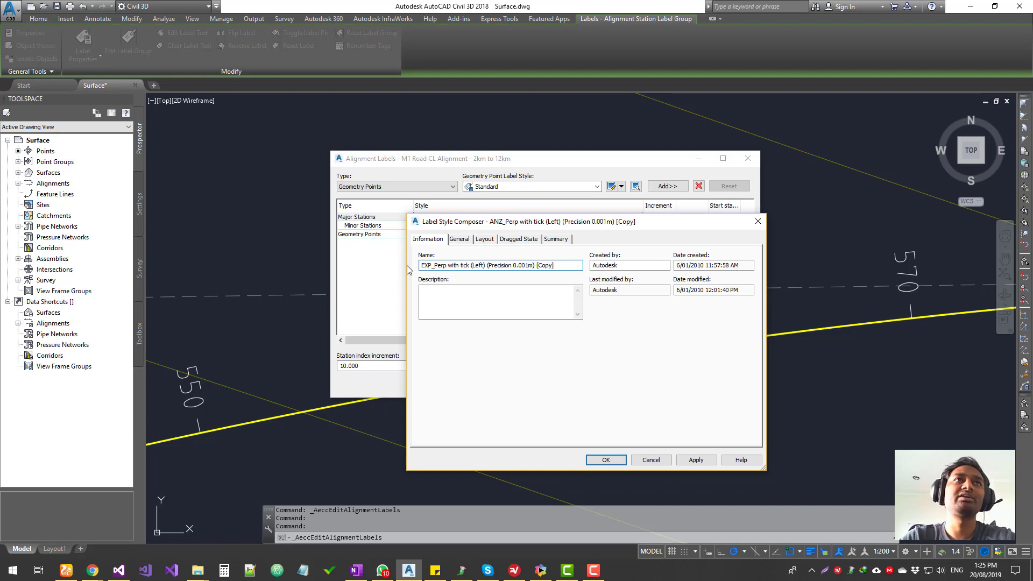
key("Tab")
type("RG")
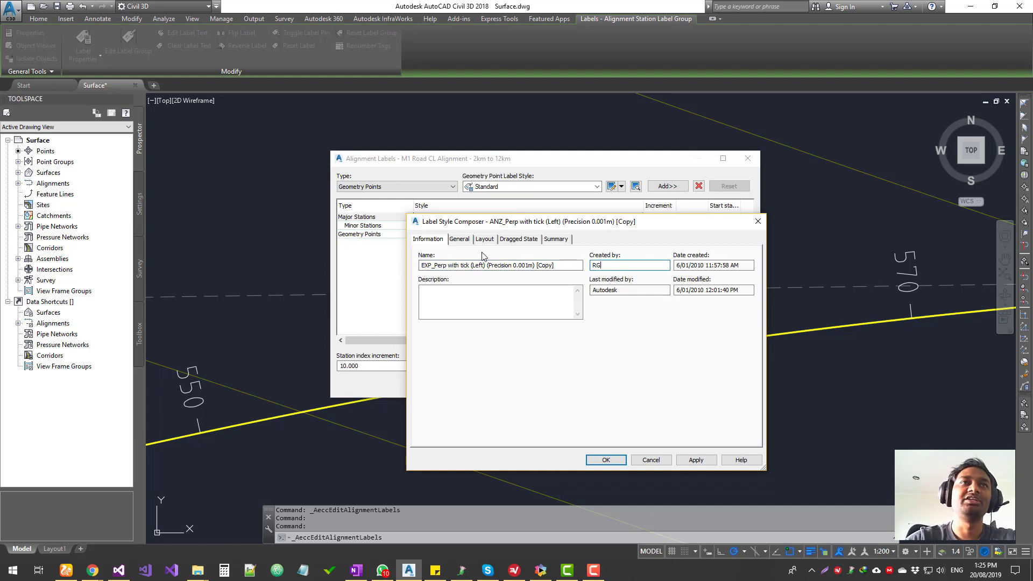
Review the text styles available in the copied style's general settings, keeping Civil 3D Standard Text
left_click(457, 240)
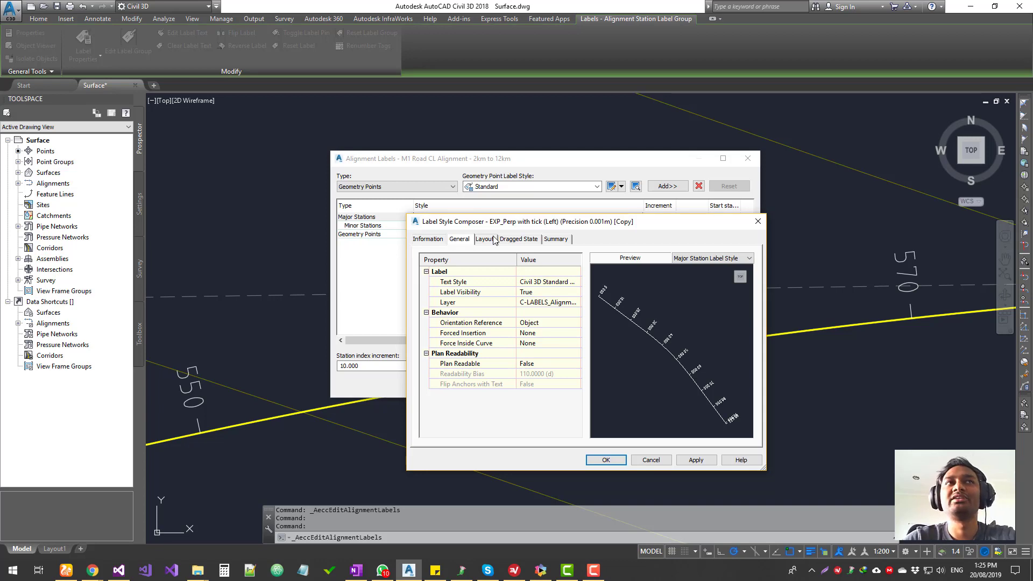
left_click_drag(537, 224, 565, 181)
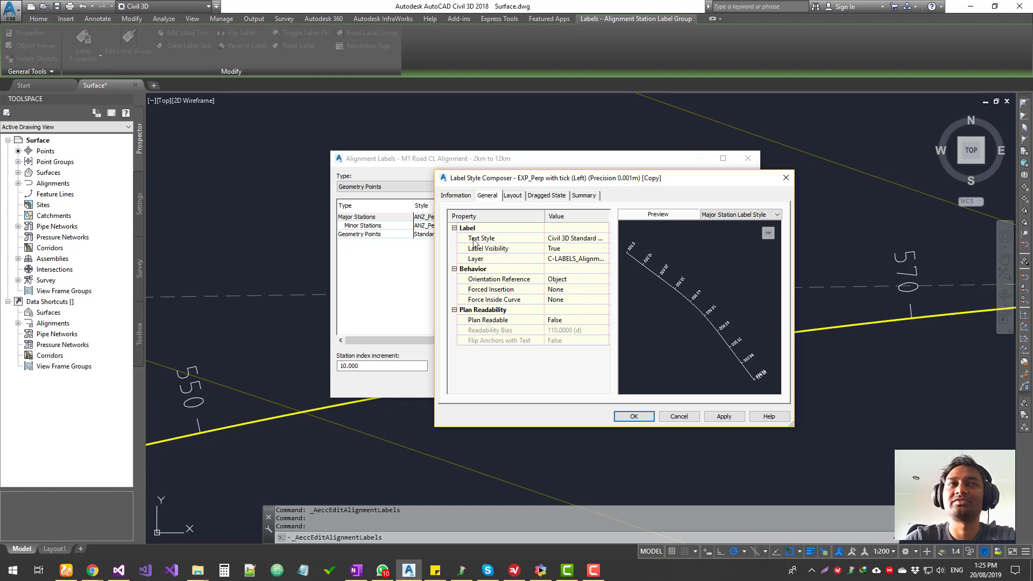
left_click(557, 238)
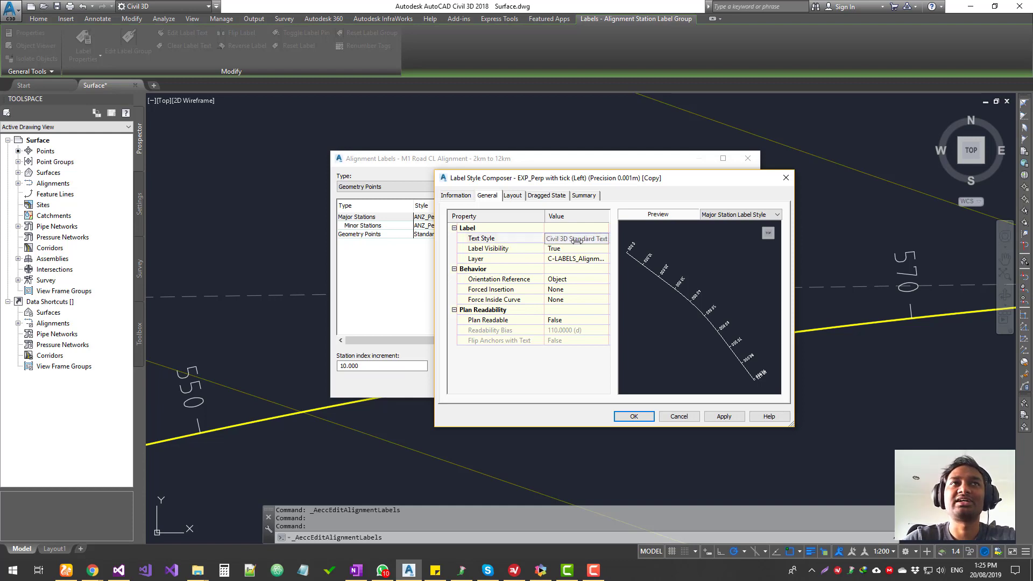
left_click(603, 240)
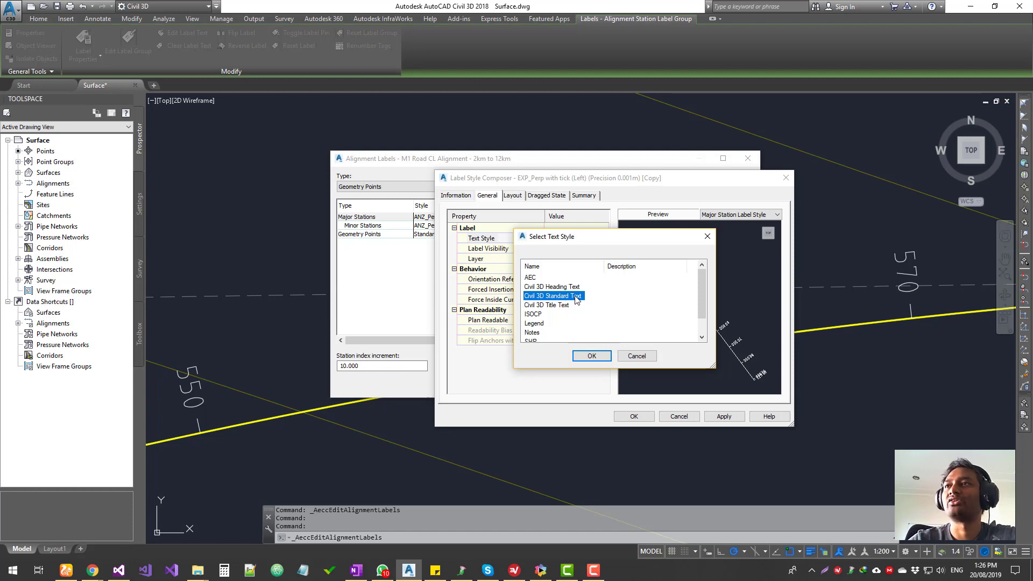
left_click(592, 356)
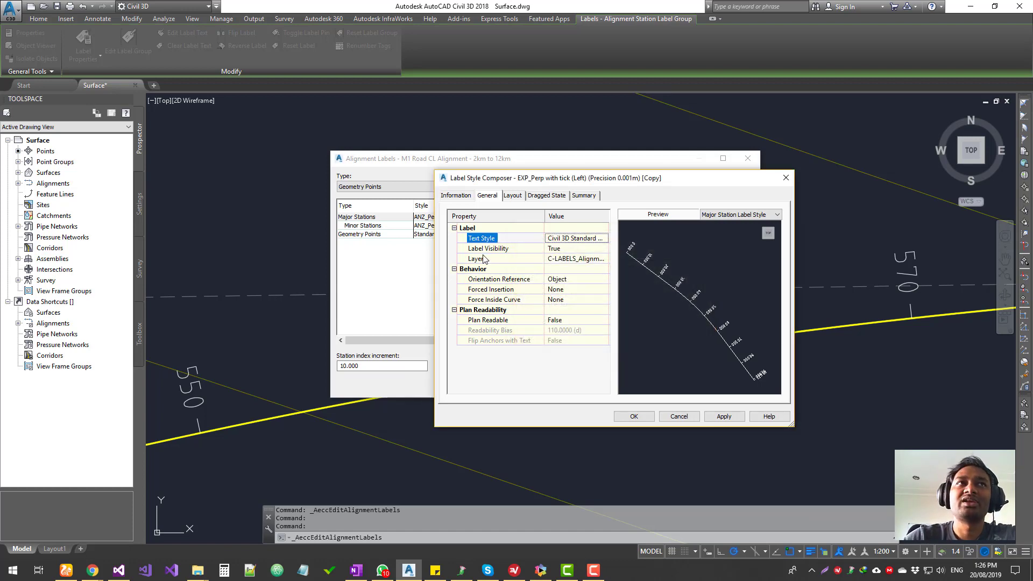
Set the style's label visibility to False and back to True to compare the preview
left_click(584, 249)
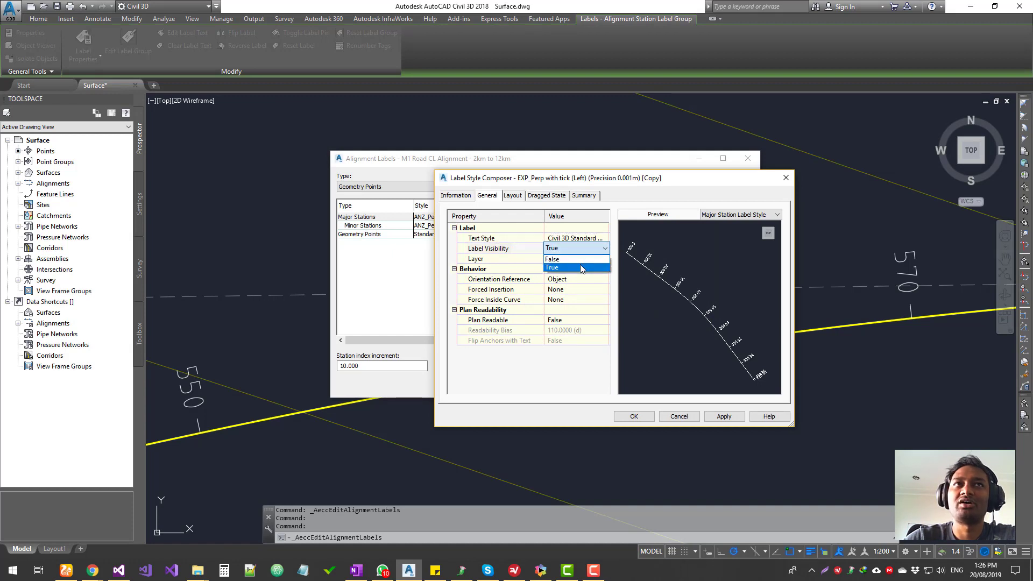
left_click(592, 248)
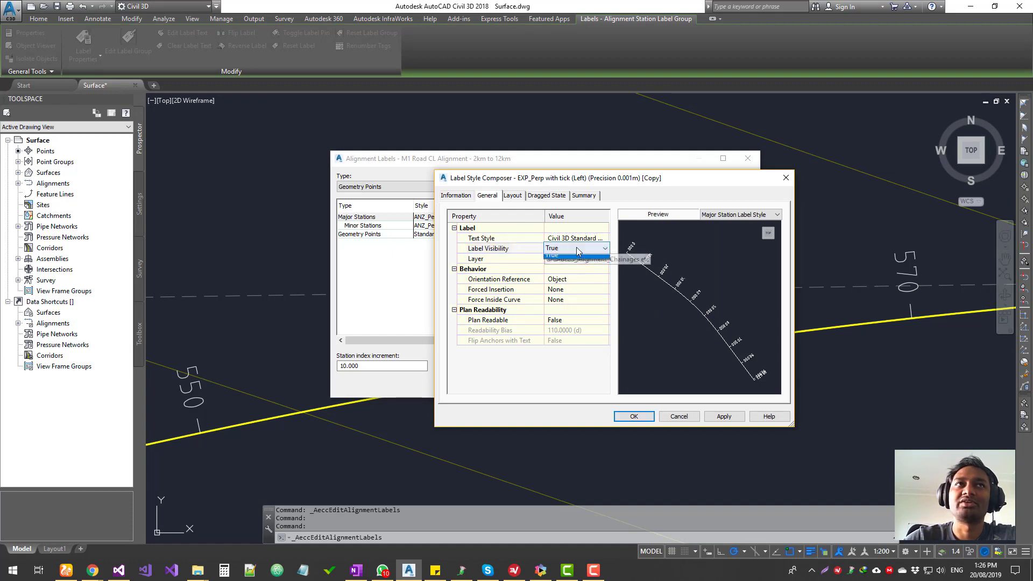
left_click(571, 264)
left_click(573, 248)
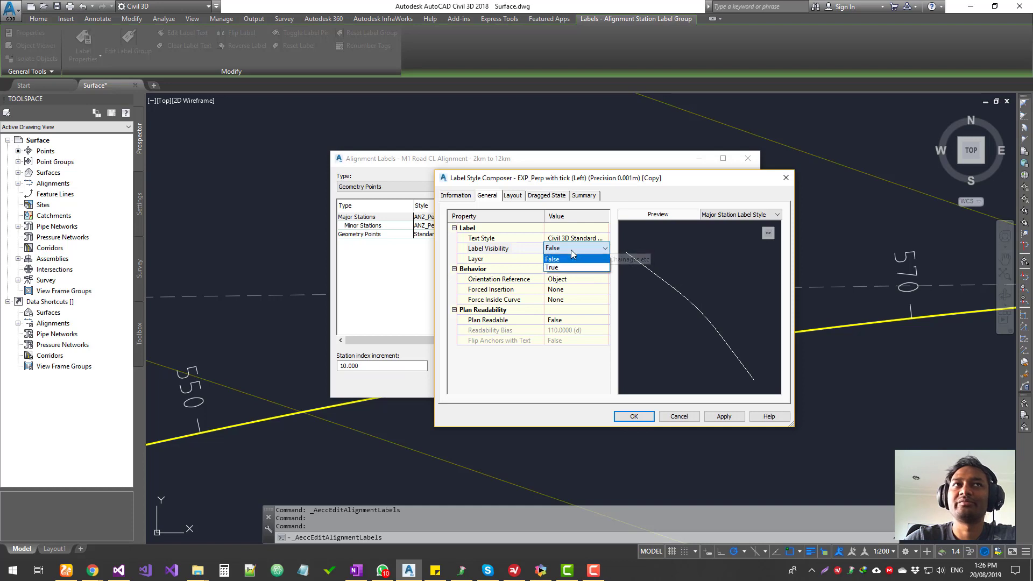
left_click(568, 258)
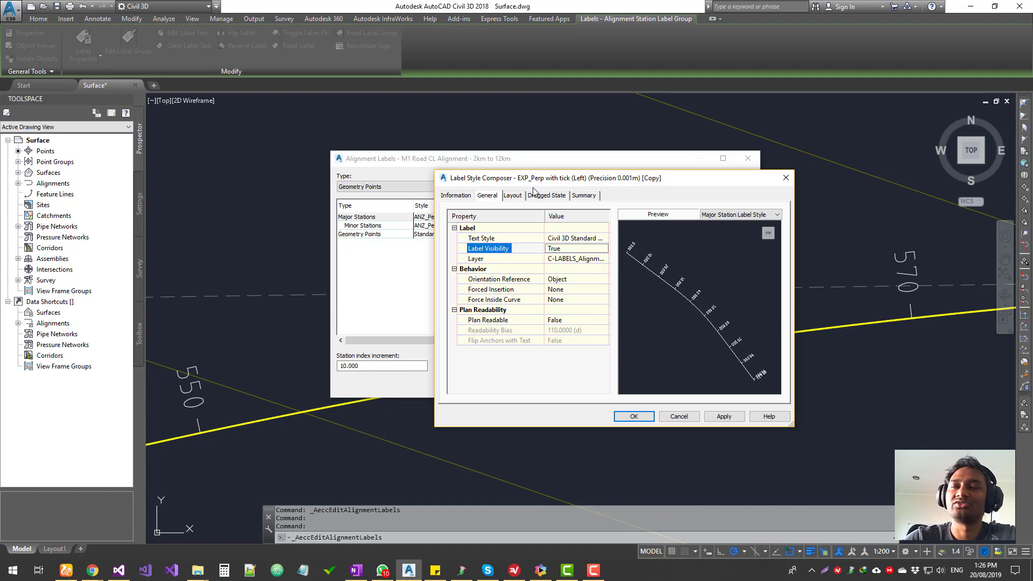
Select the Major Station component in the style's layout settings
left_click(513, 196)
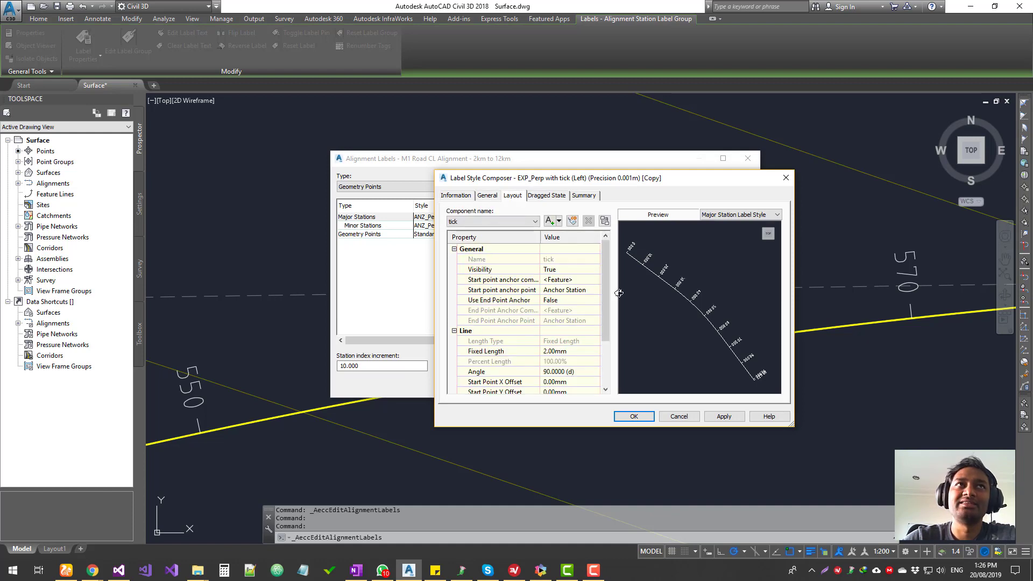
left_click(469, 221)
left_click(475, 228)
left_click(476, 222)
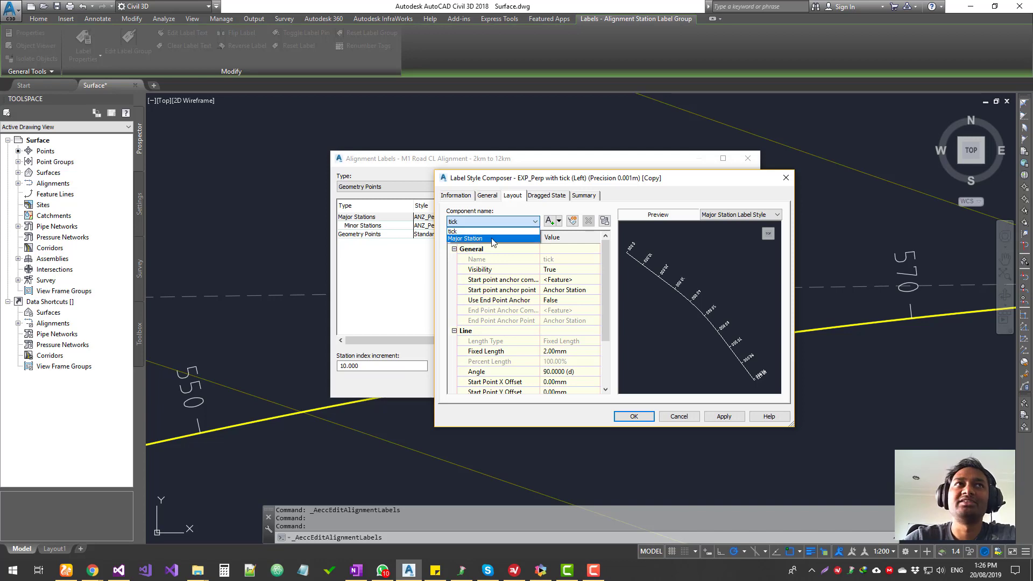
left_click(488, 239)
left_click(495, 222)
left_click(493, 239)
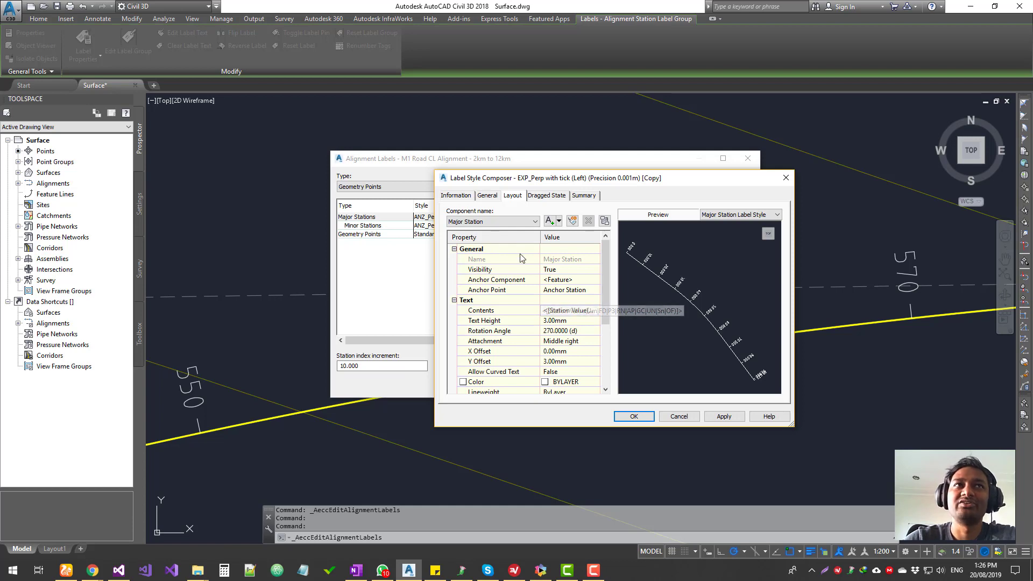
left_click(589, 260)
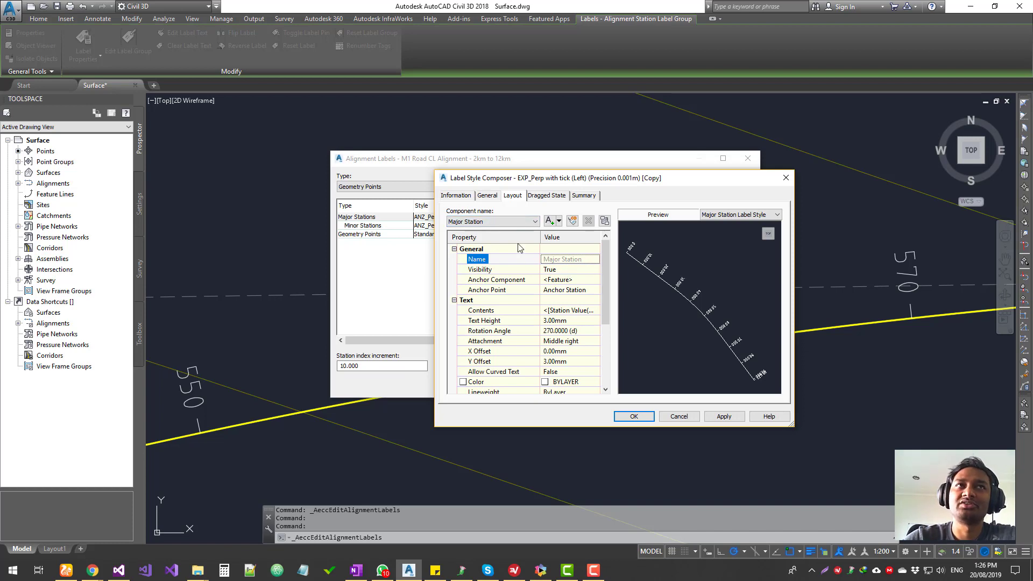
Check the anchor component and anchor point options of the Major Station text, keeping <Feature> and Anchor Station
left_click(580, 280)
left_click(580, 280)
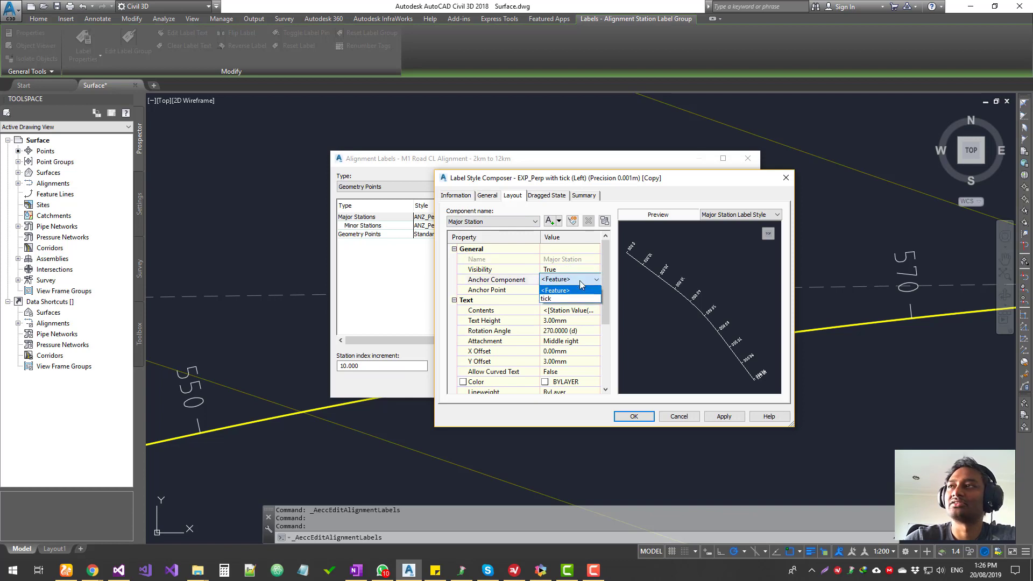
left_click(580, 280)
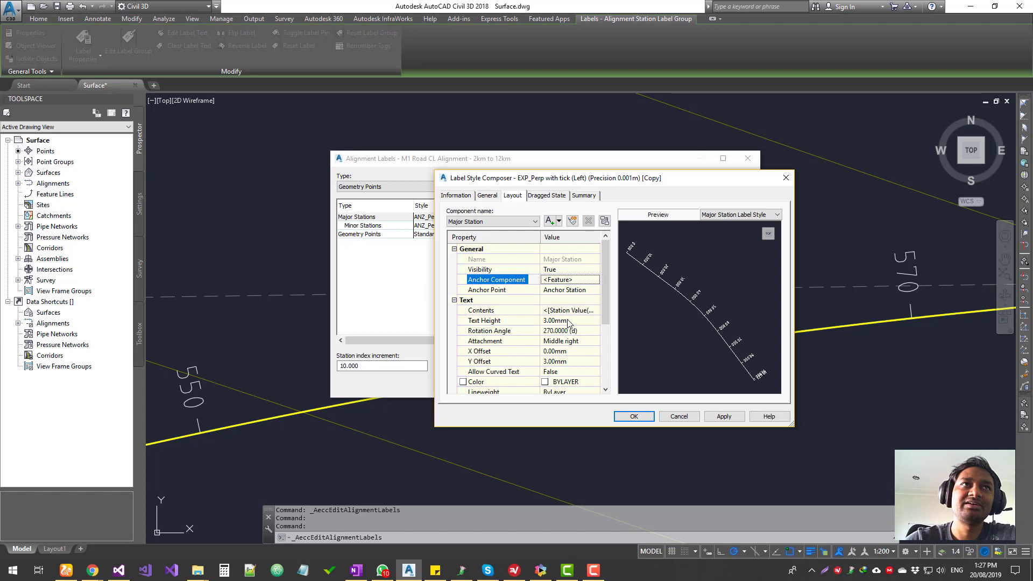
left_click(580, 290)
left_click(581, 291)
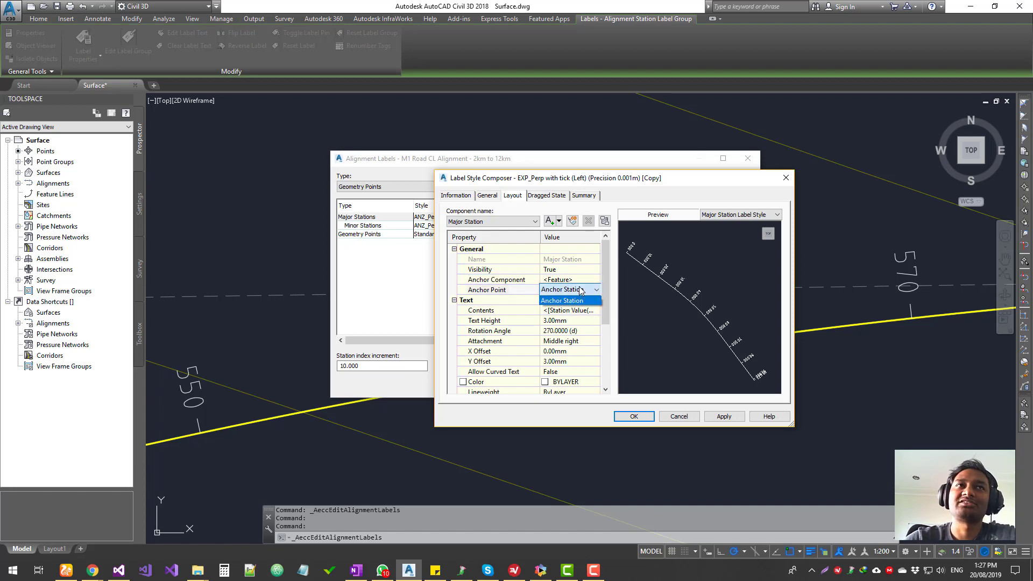
left_click(571, 300)
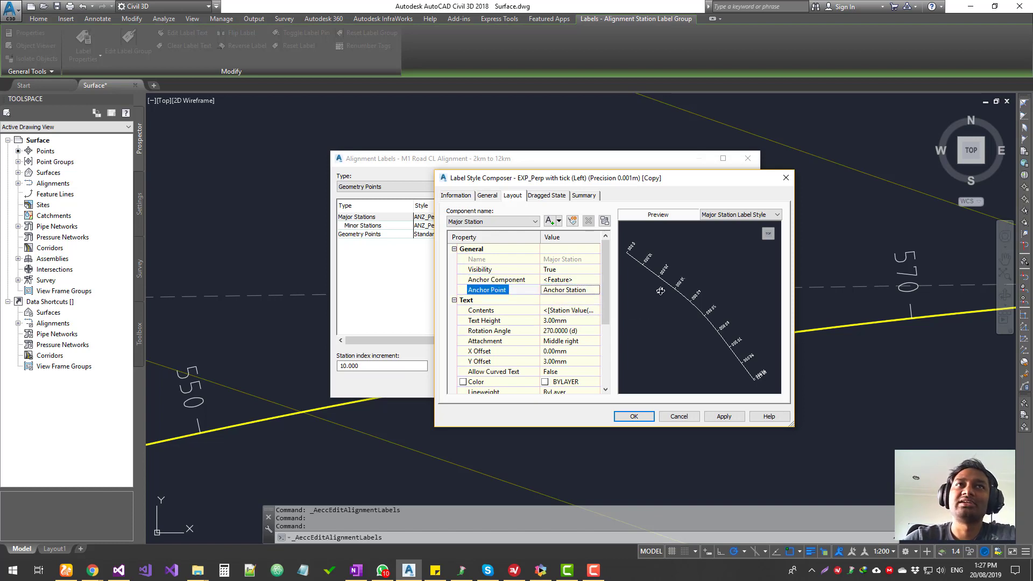
Open the Major Station text contents for editing, delete the existing station value field and check the property choices
left_click(560, 311)
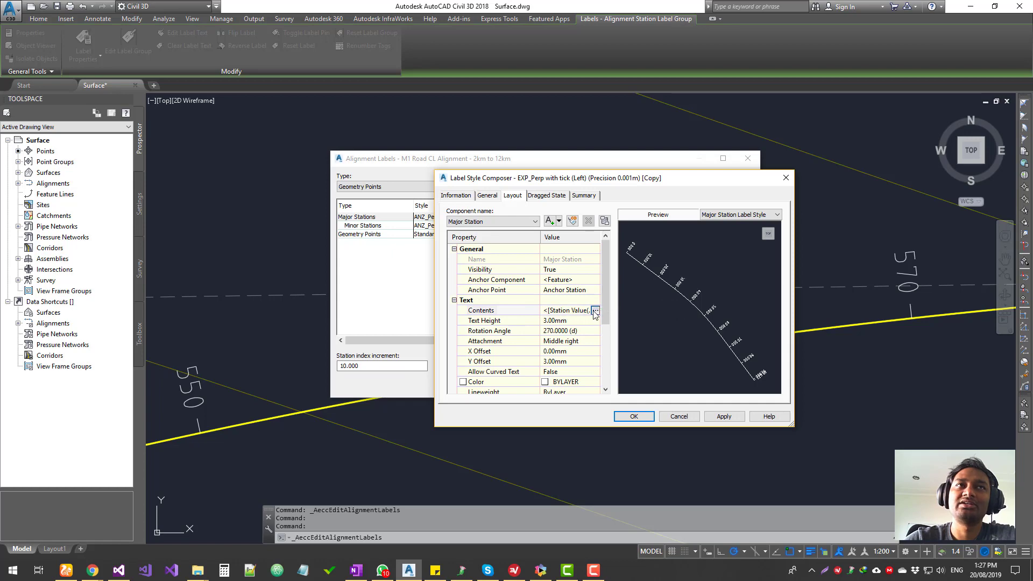
left_click(595, 311)
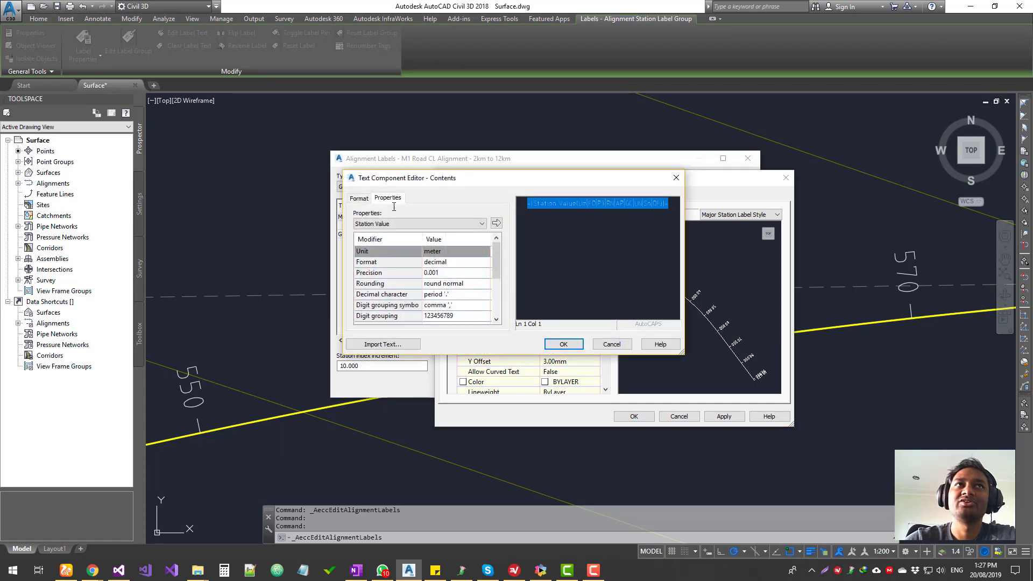
key("Delete")
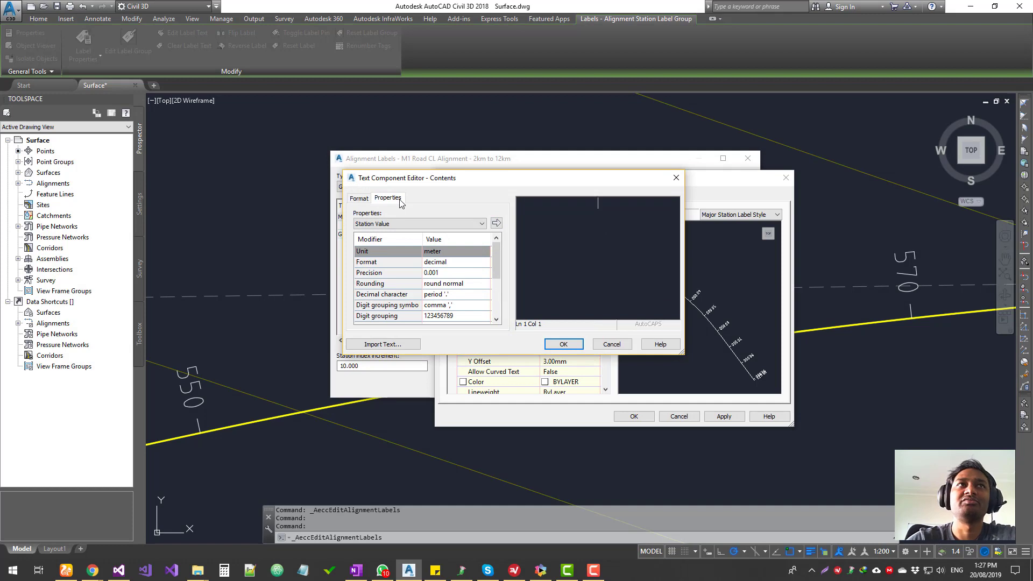
left_click(413, 226)
left_click(407, 222)
Review the text style, justification and font options of the Major Station contents, and set the text color to ByLayer
left_click(359, 199)
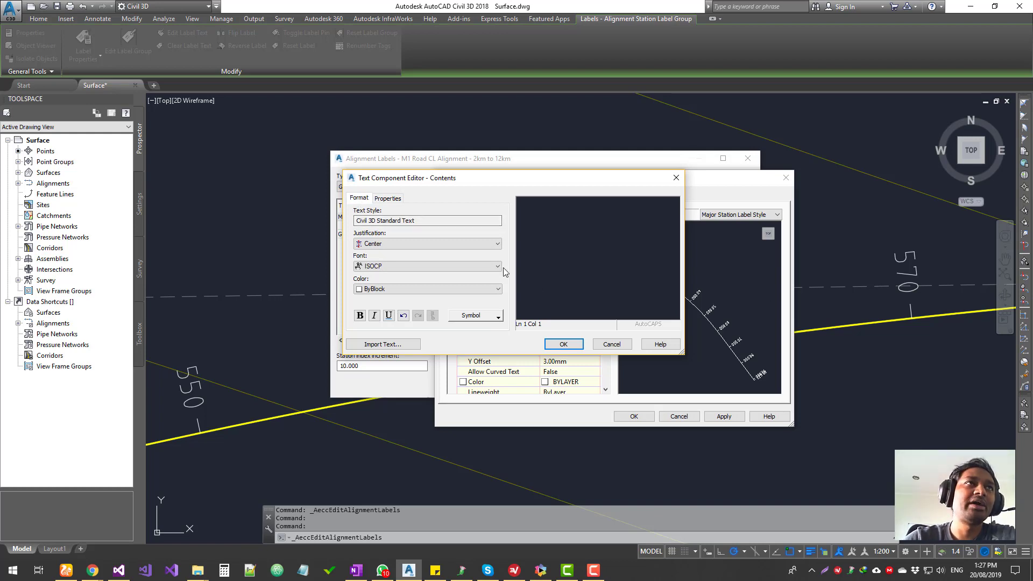
left_click_drag(425, 222, 270, 220)
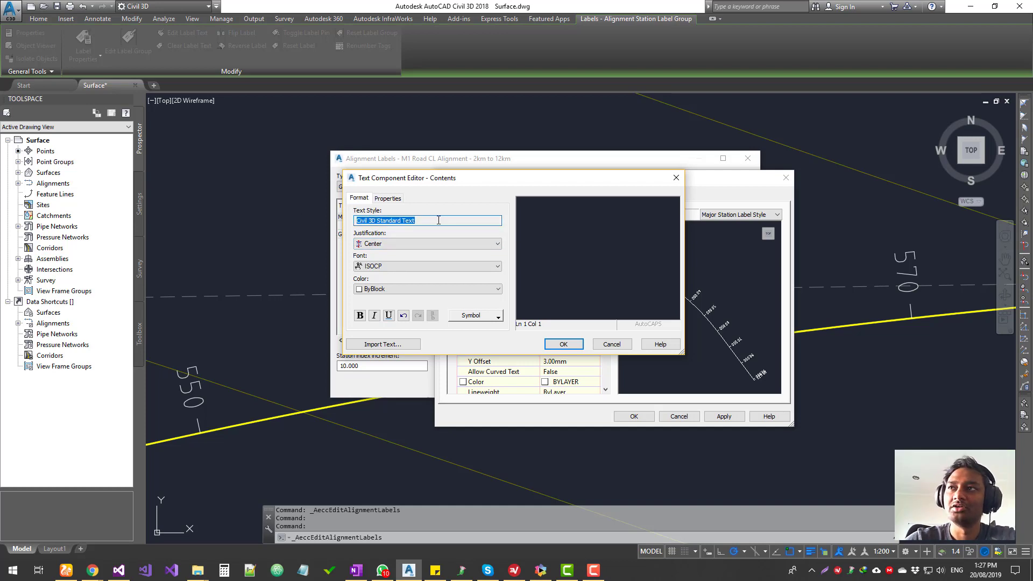
left_click(431, 243)
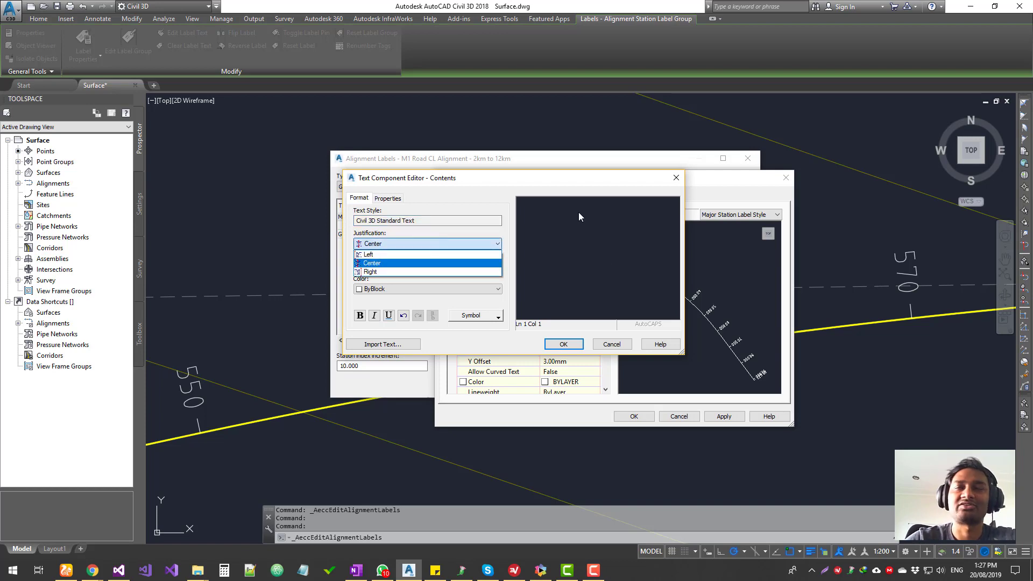
left_click(472, 224)
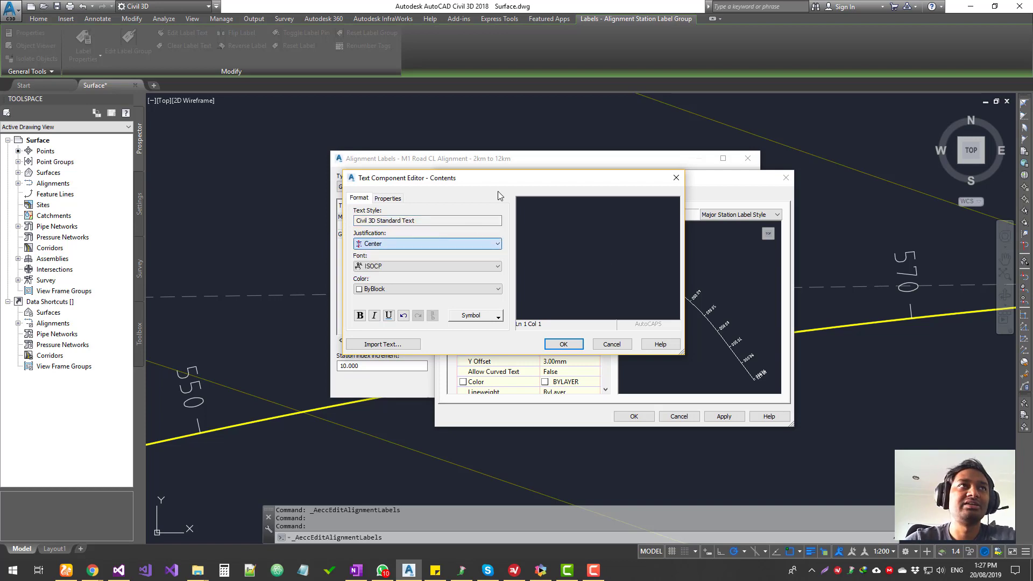
left_click(411, 264)
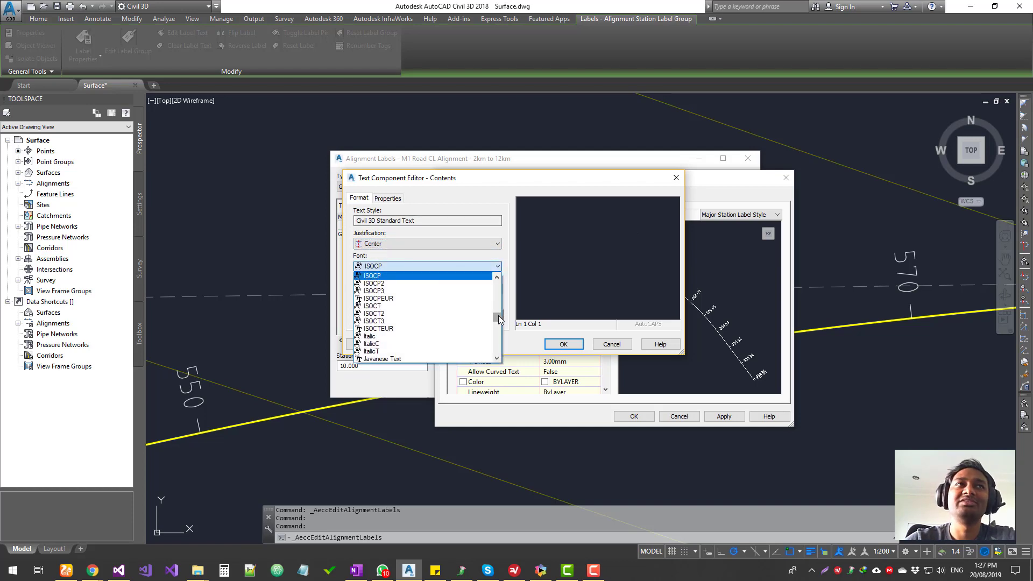
left_click(516, 284)
key("shift+Tab")
key("shift+Tab")
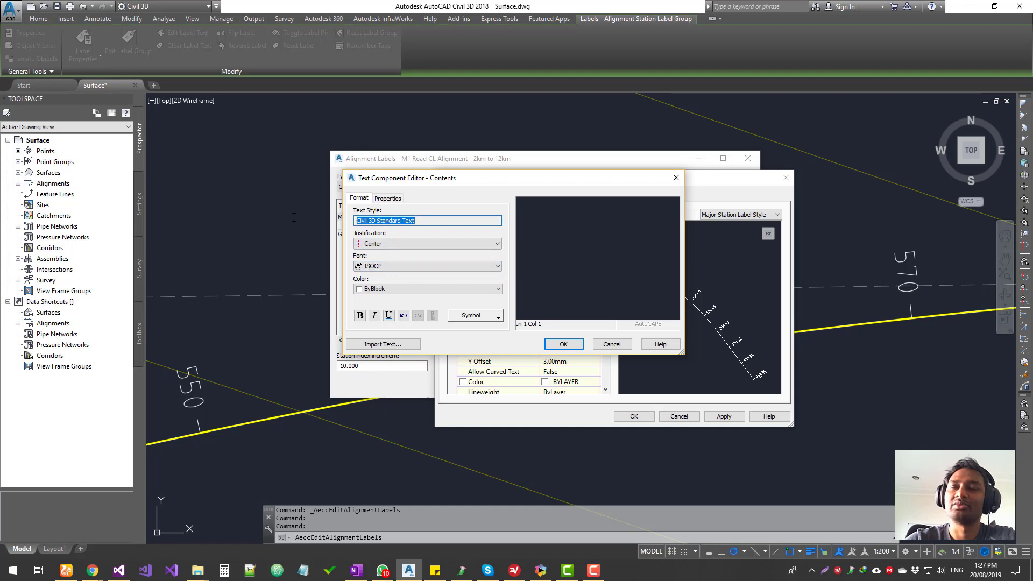
left_click(358, 290)
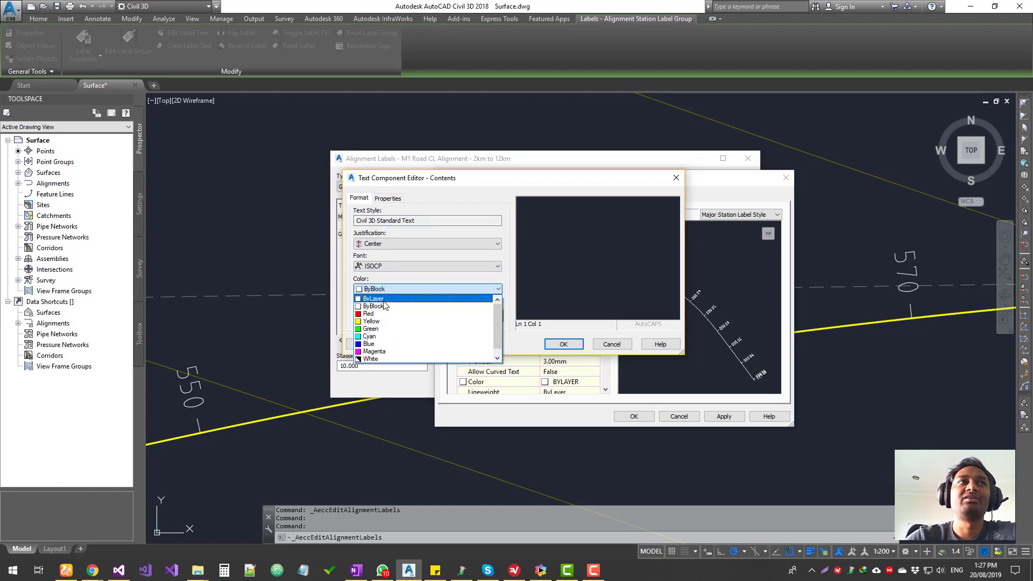
left_click(384, 301)
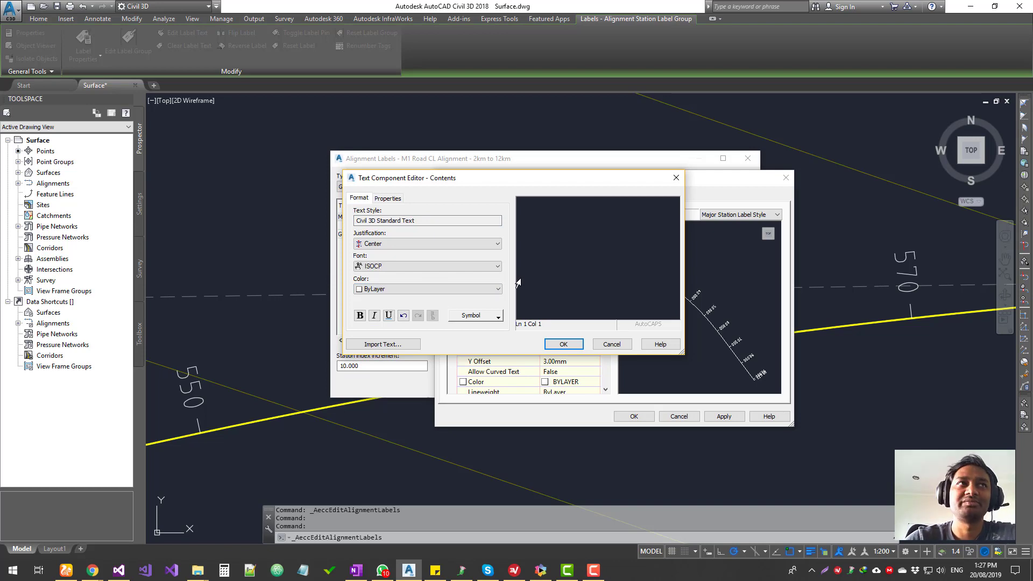
Choose the Station Value property for the text contents and set its precision to 1
left_click(390, 198)
left_click(407, 224)
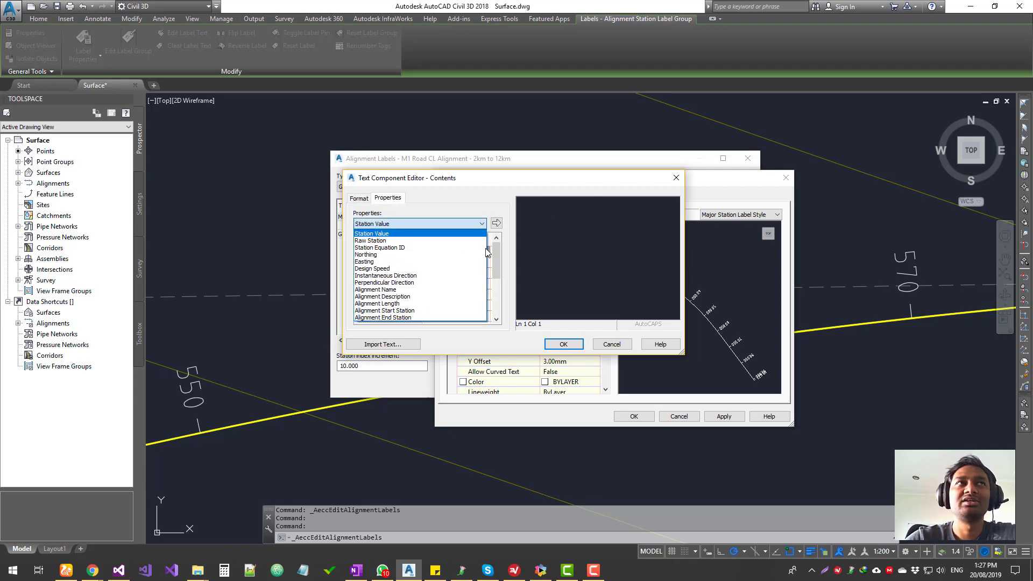
left_click(391, 234)
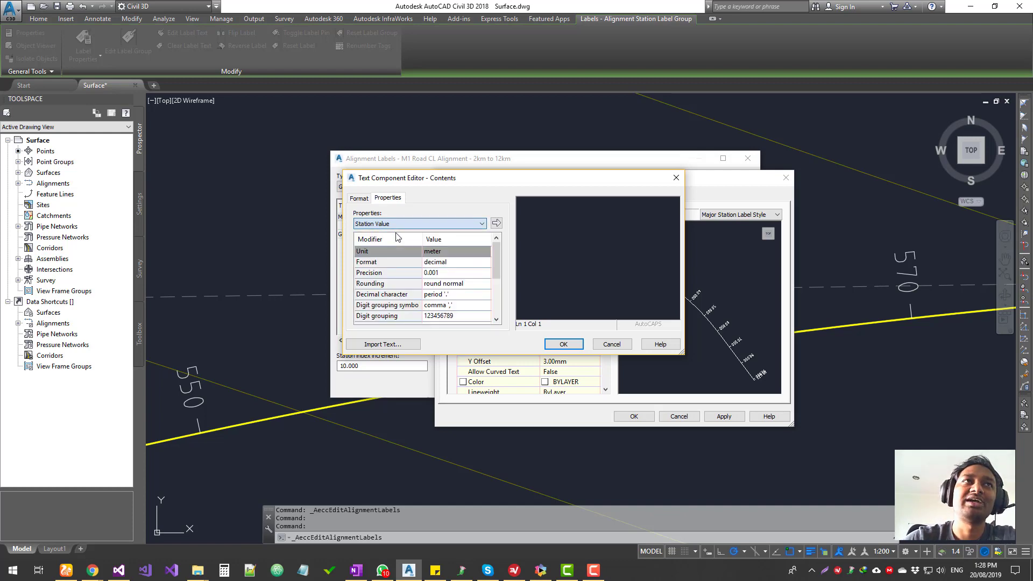
left_click(464, 273)
left_click(463, 273)
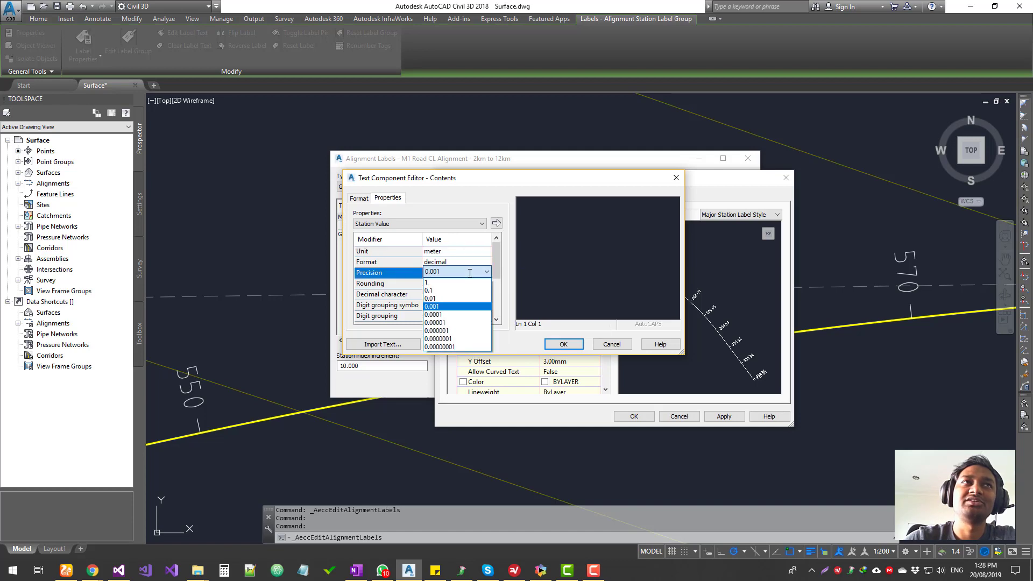
left_click(448, 283)
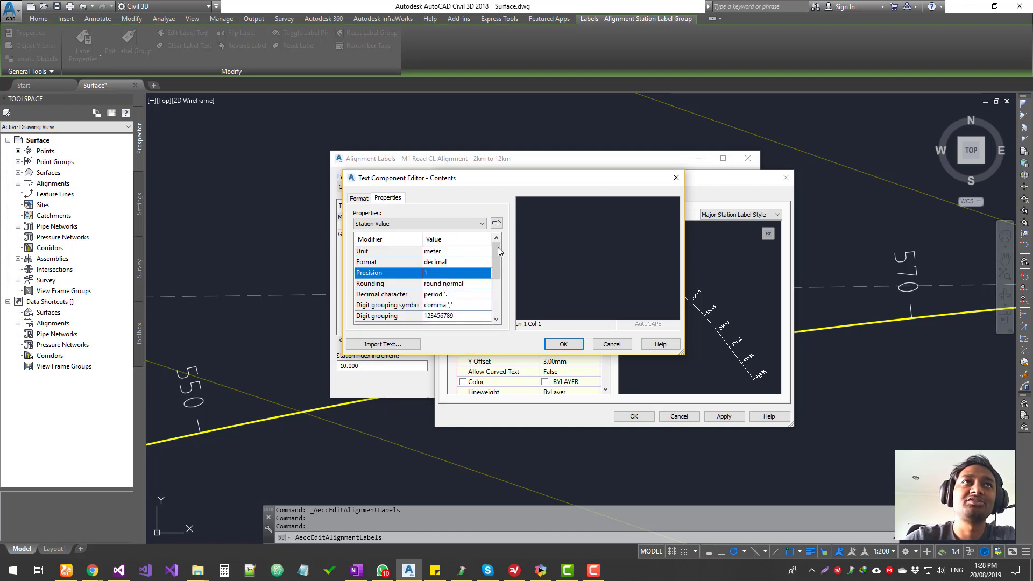
Set the Station Value precision to 0.01 and insert the field into the label text
mouse_move(545, 179)
left_mouse_down()
mouse_move(633, 334)
mouse_move(546, 289)
mouse_move(545, 163)
left_mouse_up()
left_click(465, 260)
left_click(465, 260)
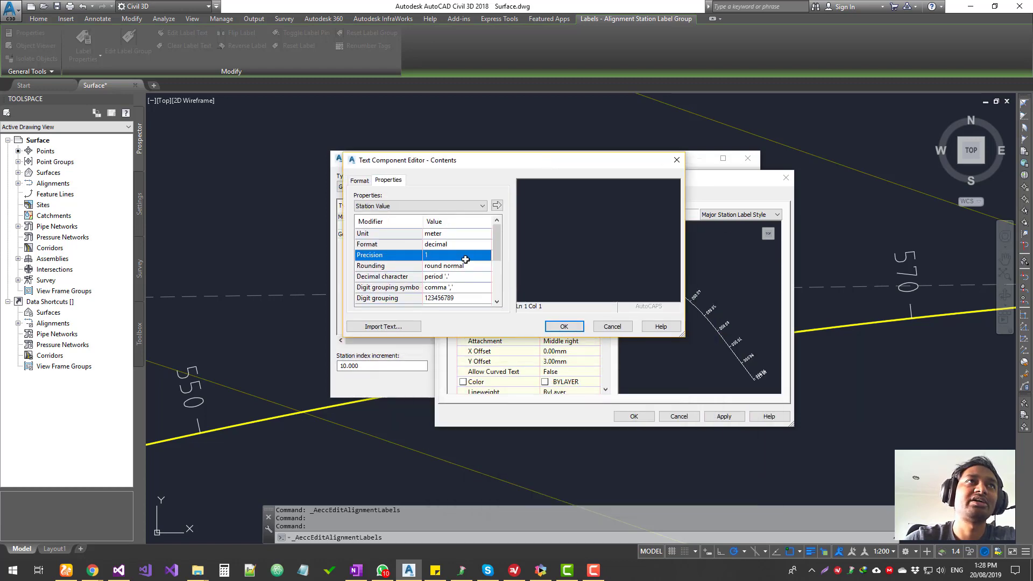
left_click(465, 259)
left_click(440, 280)
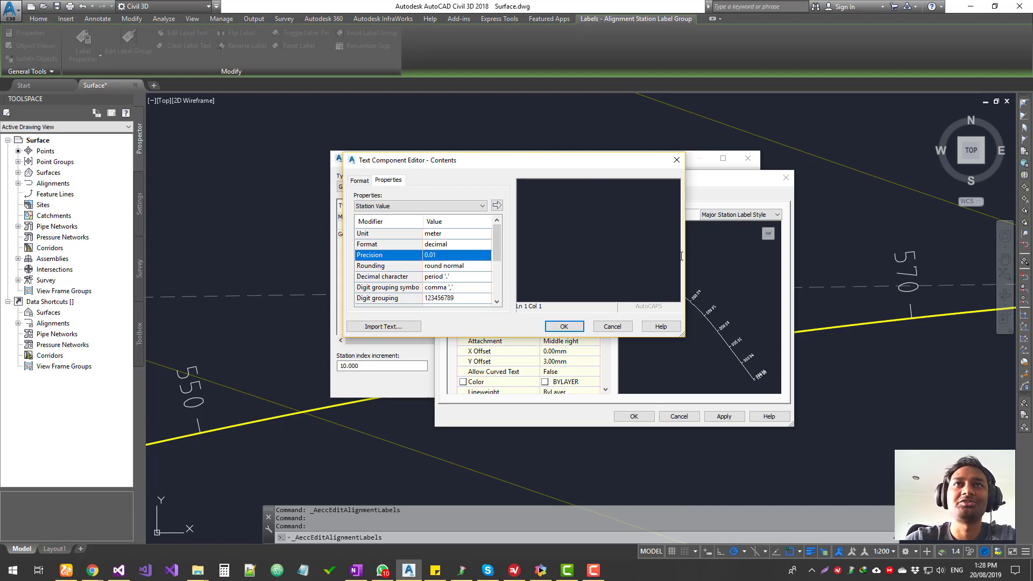
left_click(497, 205)
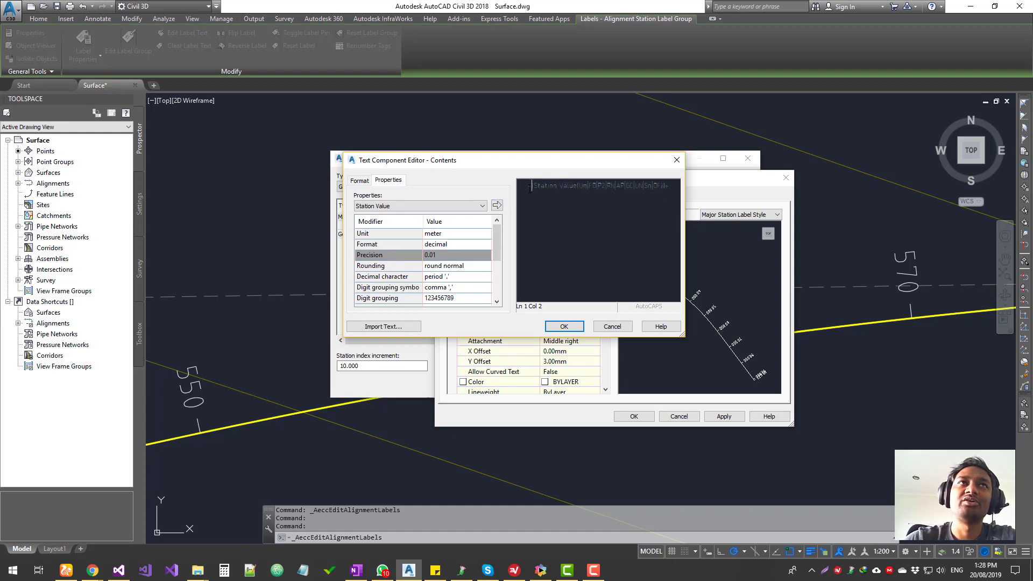
Color the inserted Station Value field yellow and accept the edited text contents
left_click(672, 188)
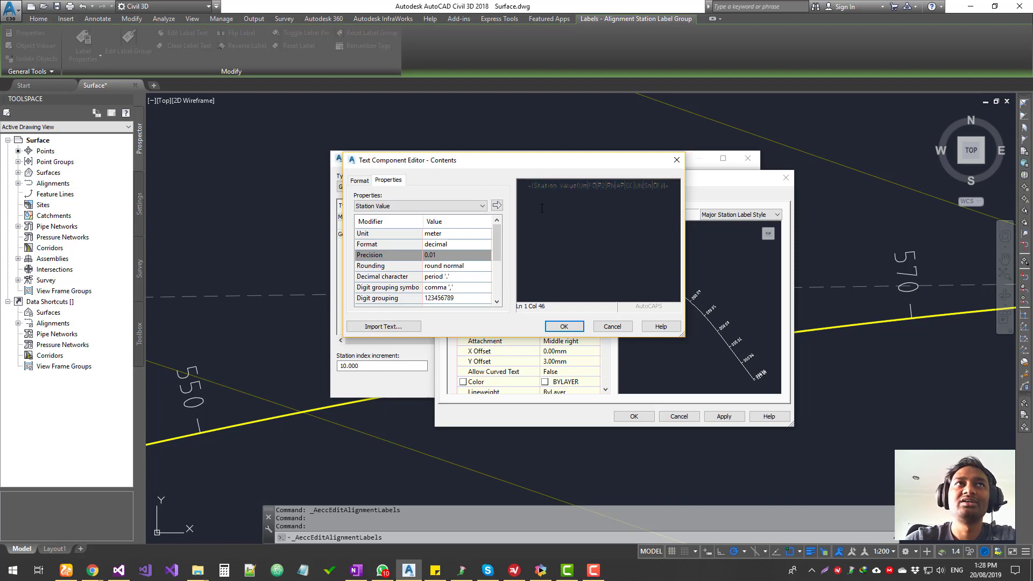
left_click(535, 186)
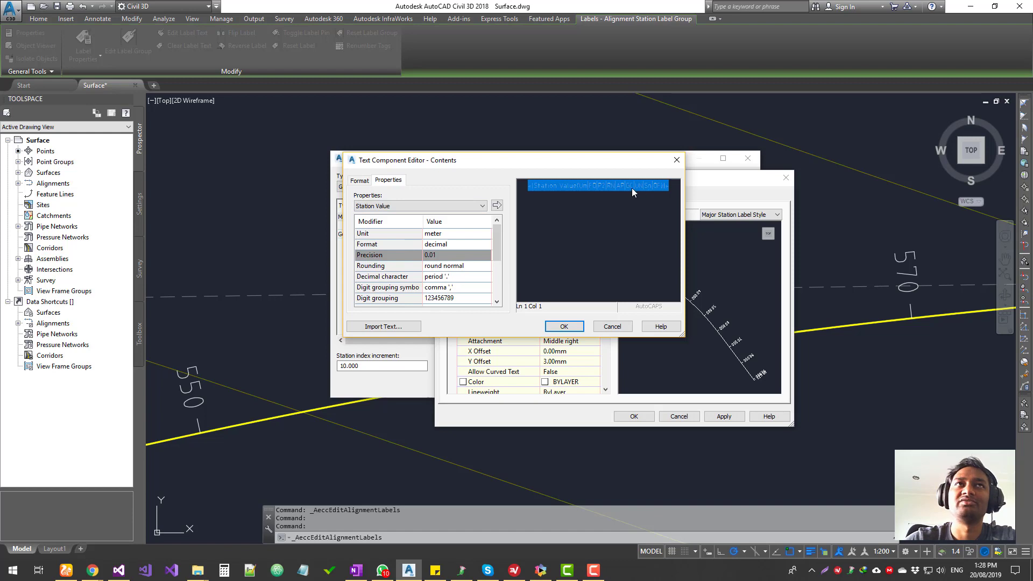
left_click(360, 181)
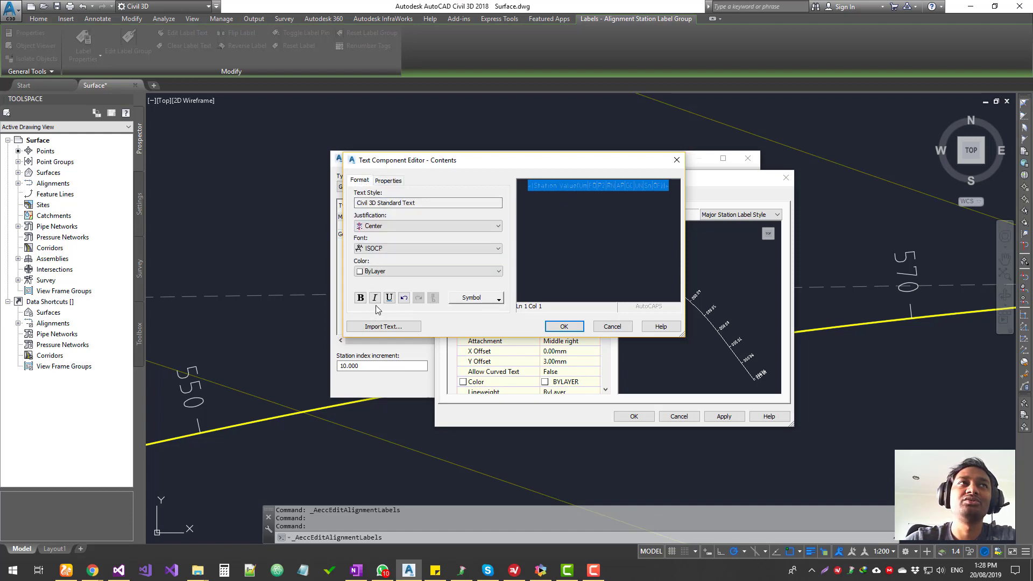
left_click(393, 272)
left_click(371, 281)
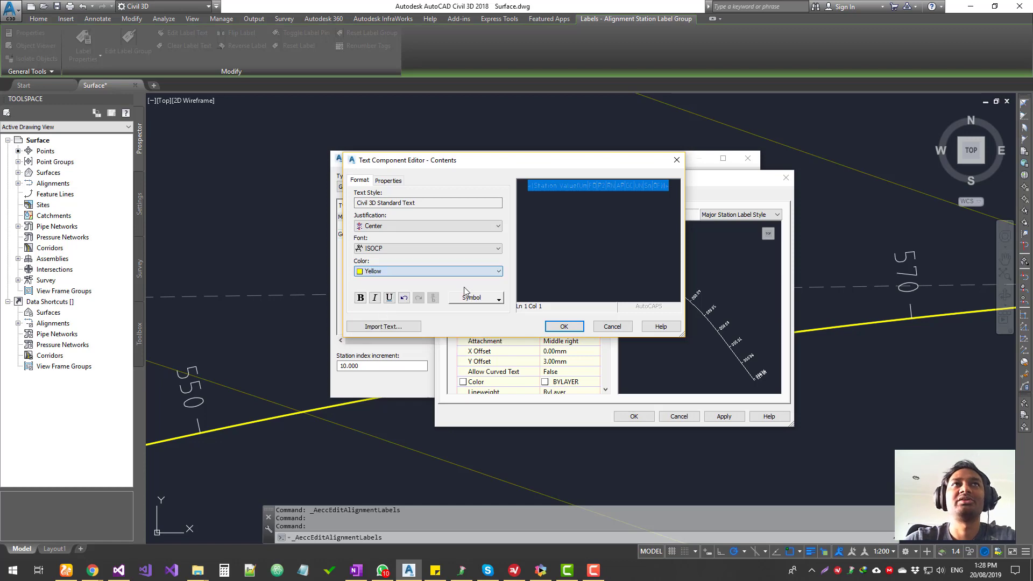
left_click(672, 185)
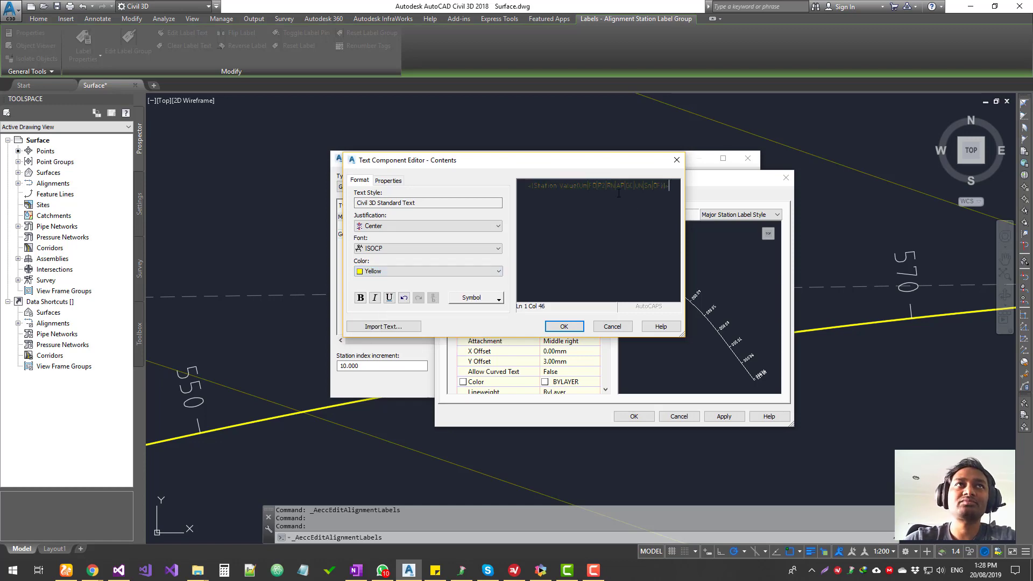
key("ctrl+a")
left_click(564, 326)
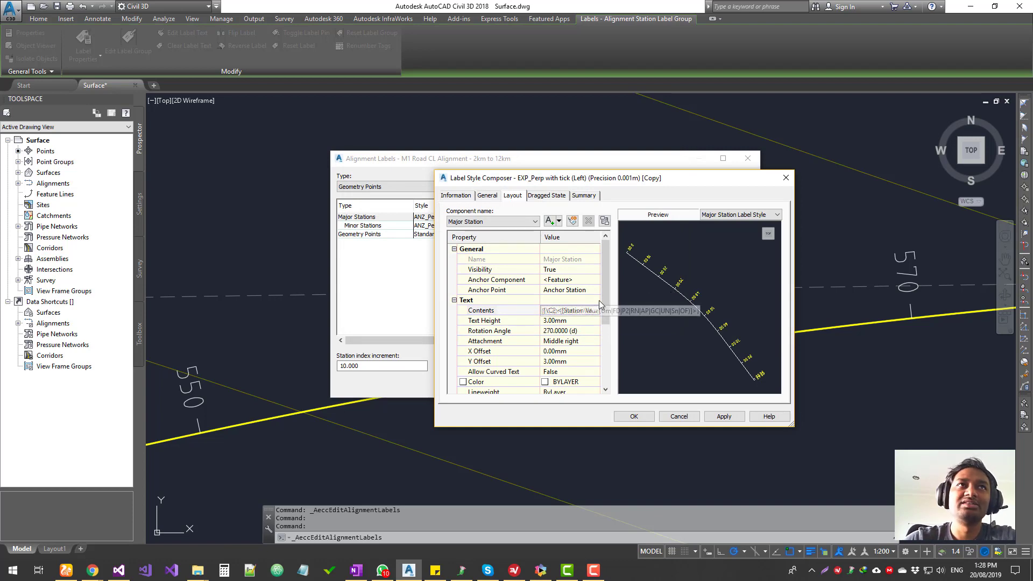
Make the Major Station text border visible and set its type to Rounded Rectangular
left_click_drag(607, 301, 605, 350)
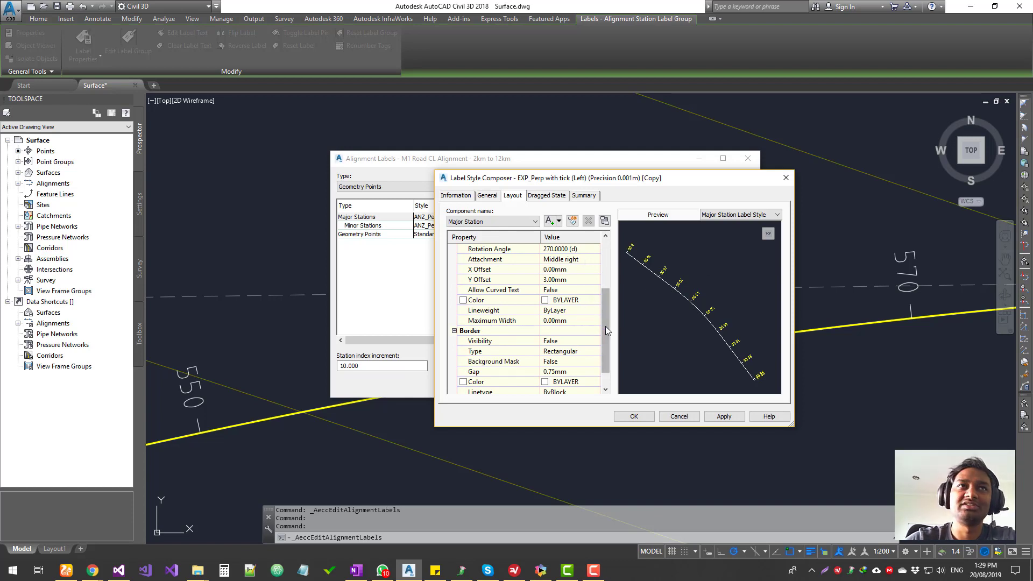
left_click_drag(605, 326, 601, 344)
left_click(567, 321)
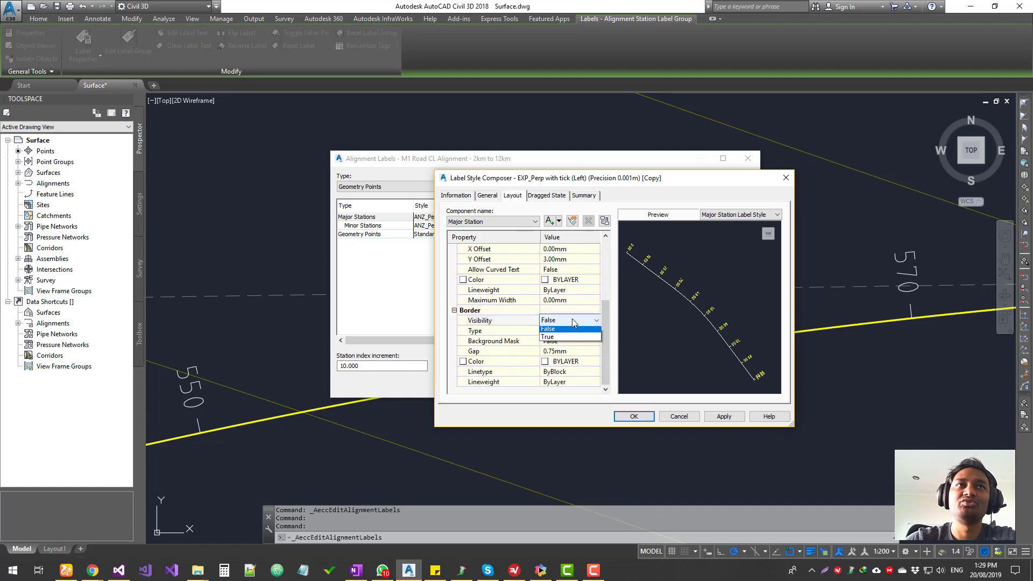
left_click(570, 340)
left_click(573, 331)
left_click(574, 331)
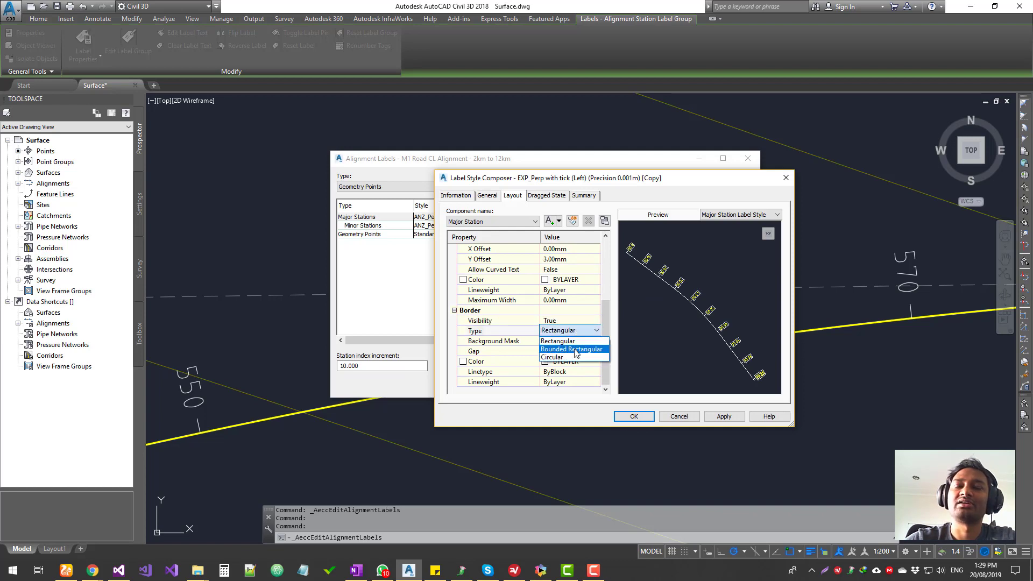
left_click(575, 351)
scroll(667, 280, "up", 3)
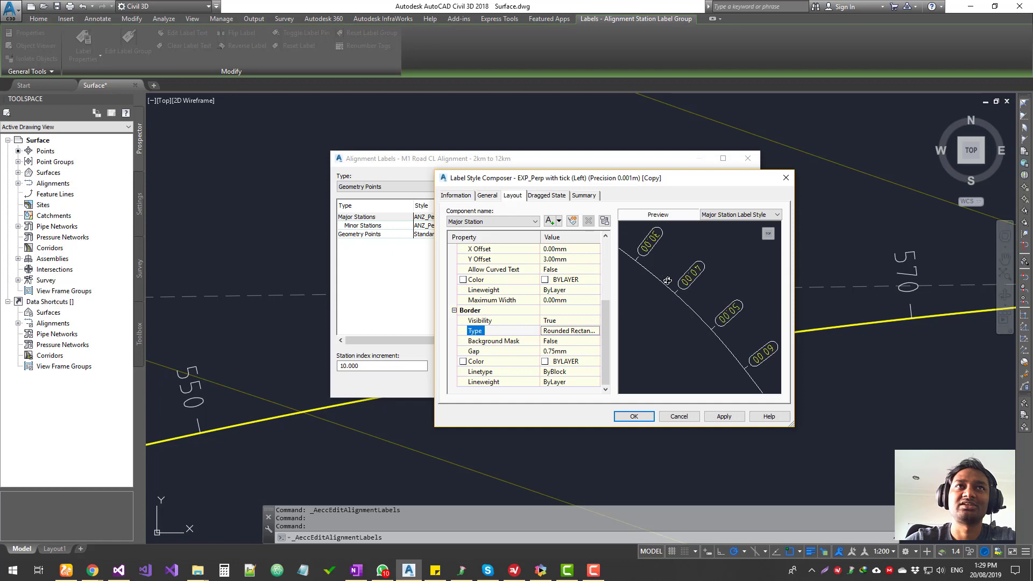
Set the text border color to index color 9 and examine the label in the preview
left_click(587, 361)
left_click(597, 361)
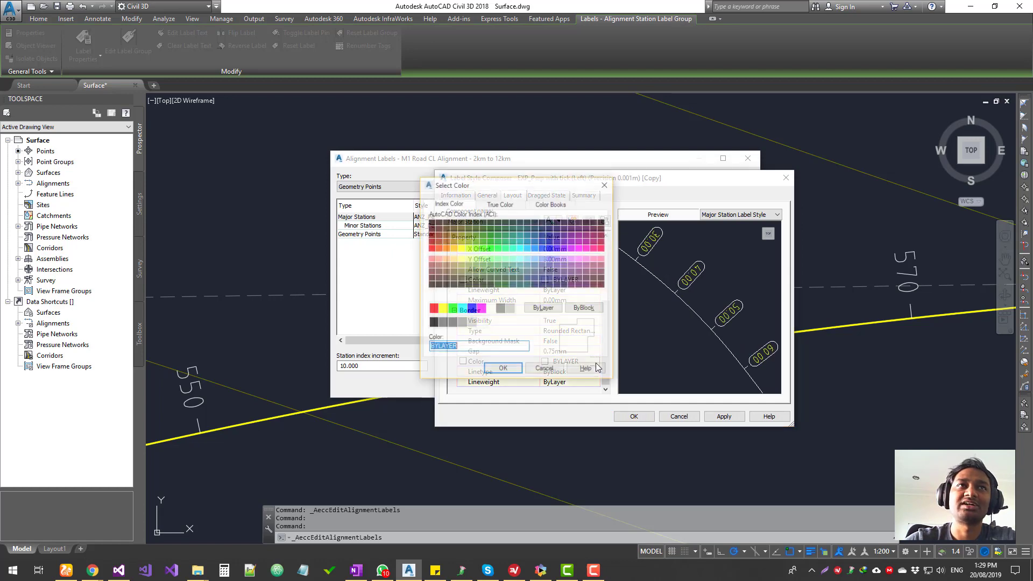
left_click(511, 309)
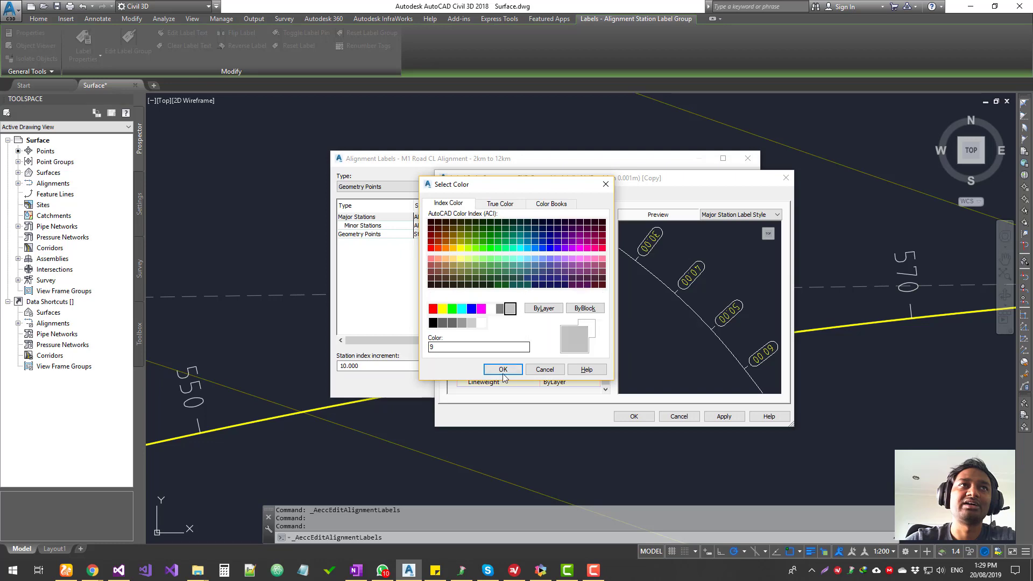
left_click(503, 370)
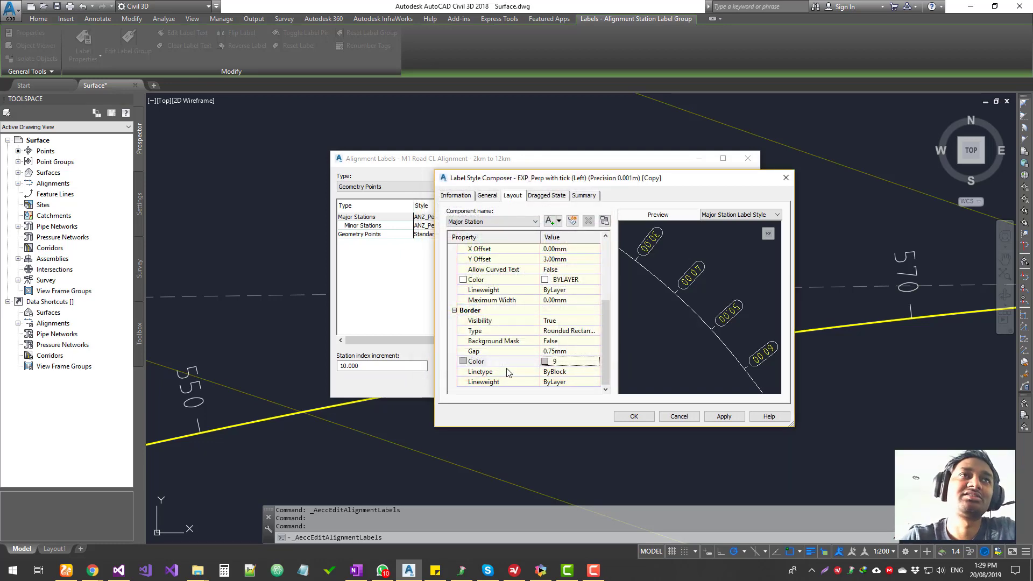
scroll(511, 248, "up", 2)
scroll(674, 297, "up", 2)
middle_click_drag(673, 297, 735, 307)
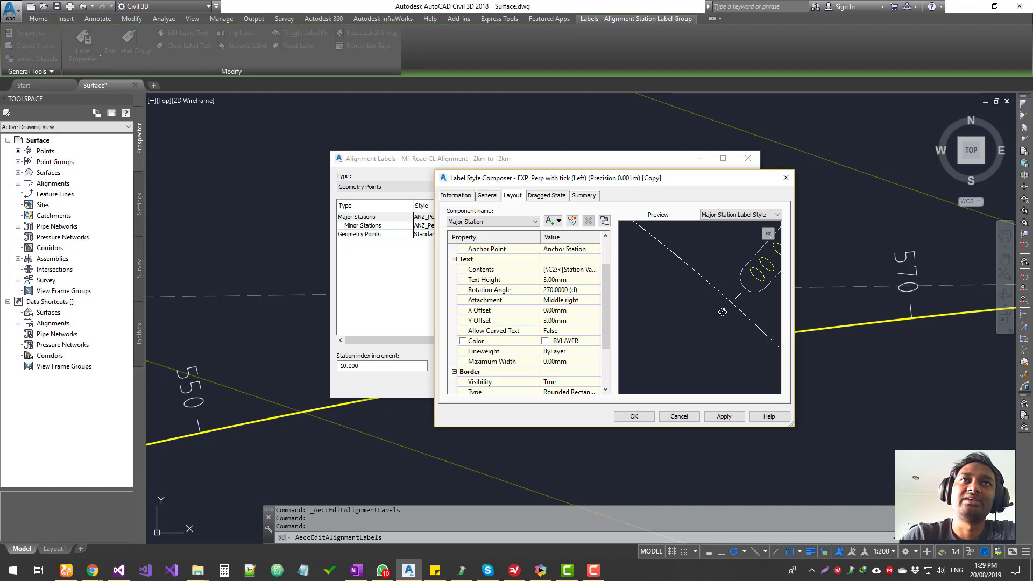
Review the layout settings of the existing tick component and add a new Tick component to the label style
left_click(516, 221)
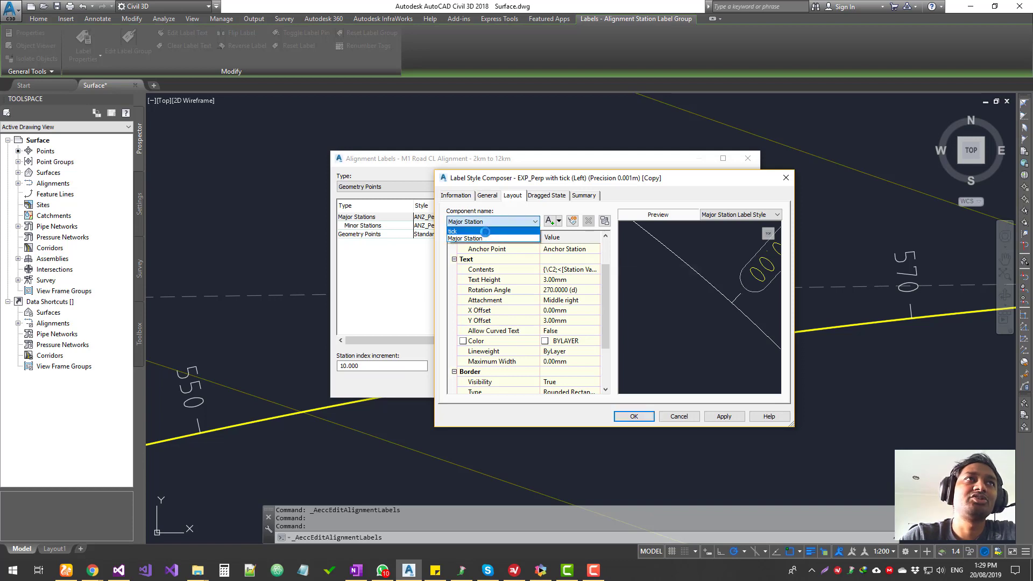
left_click(486, 233)
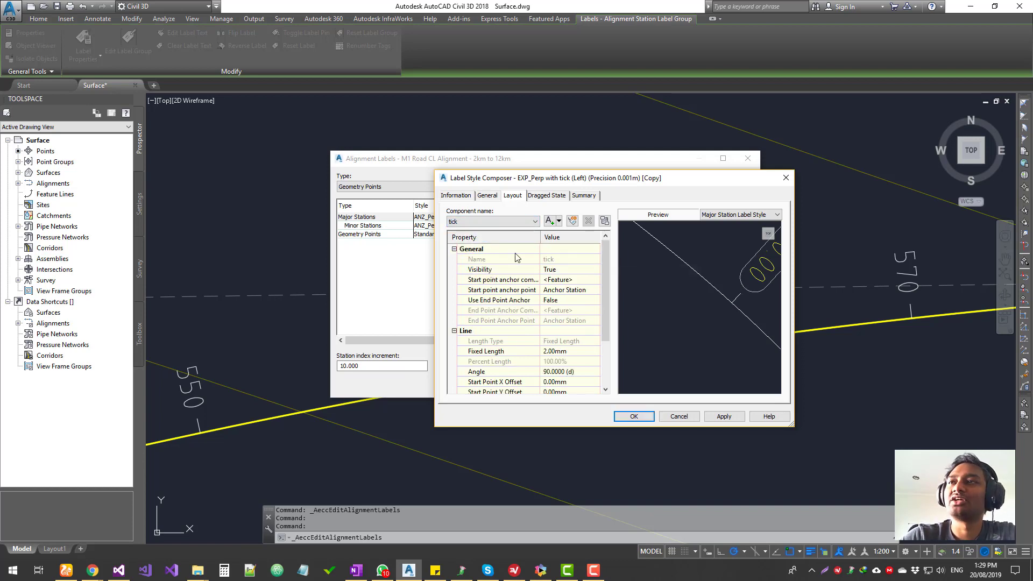
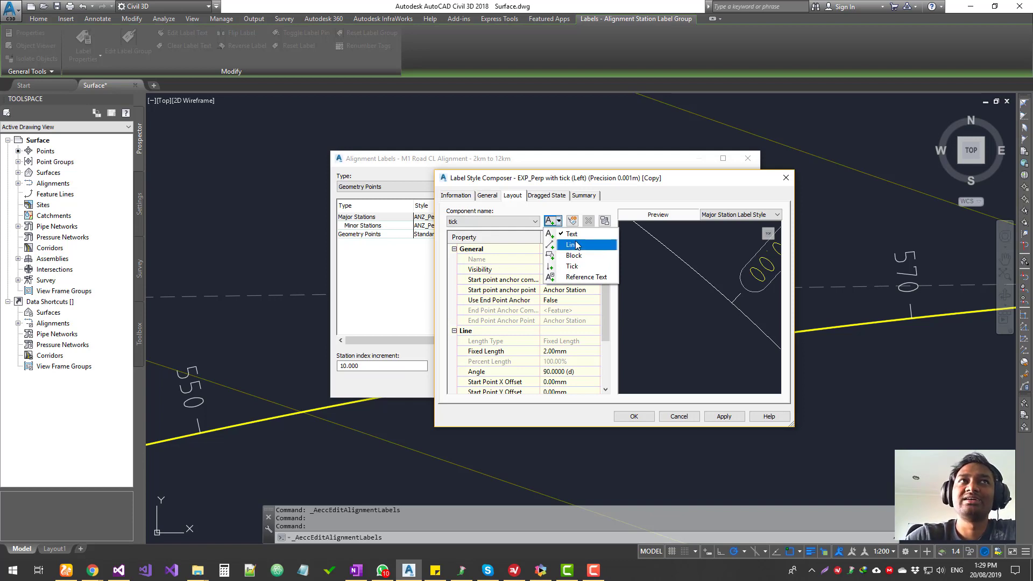
left_click(479, 269)
left_click(486, 221)
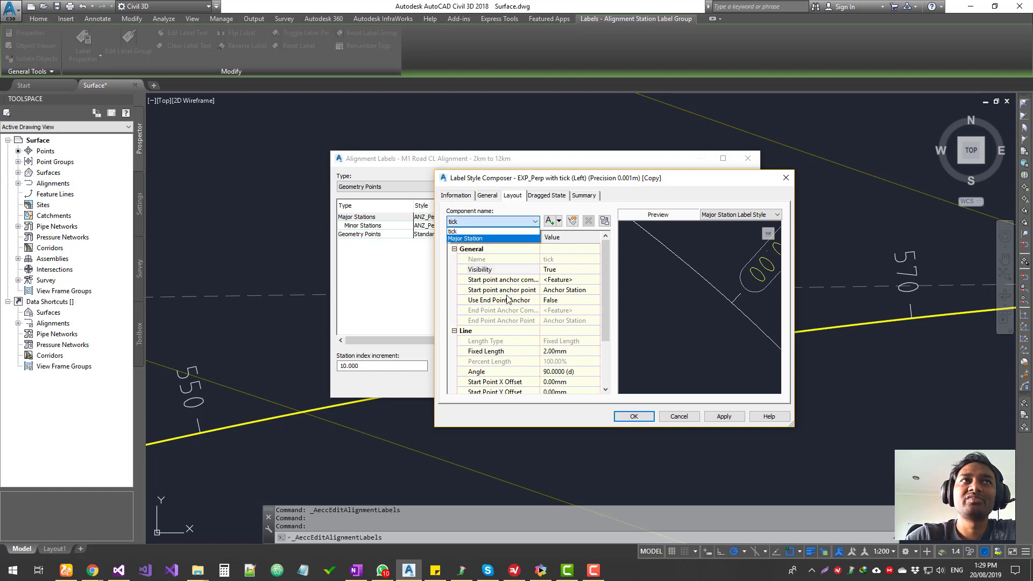
left_click(483, 229)
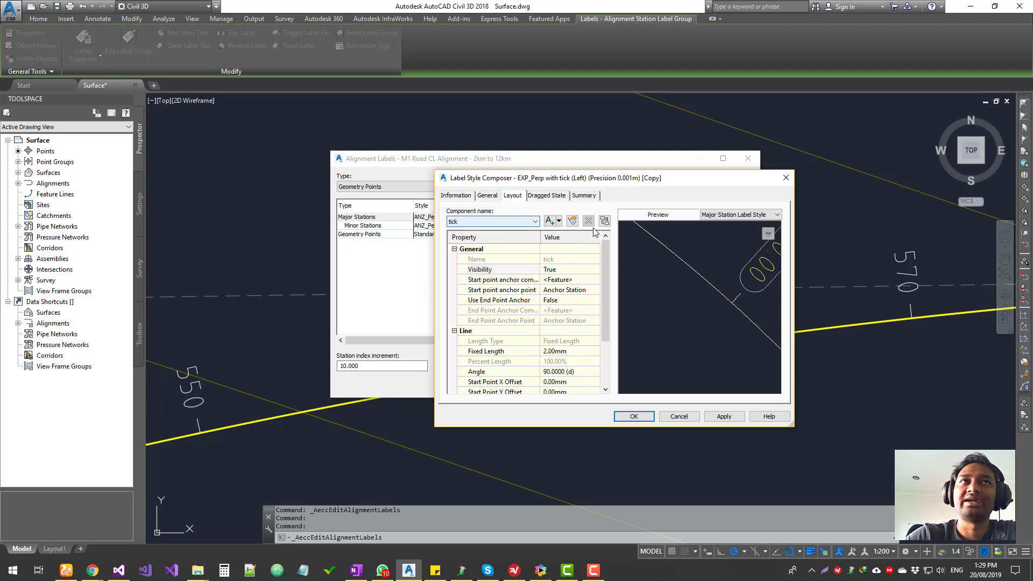
left_click(559, 221)
left_click(569, 267)
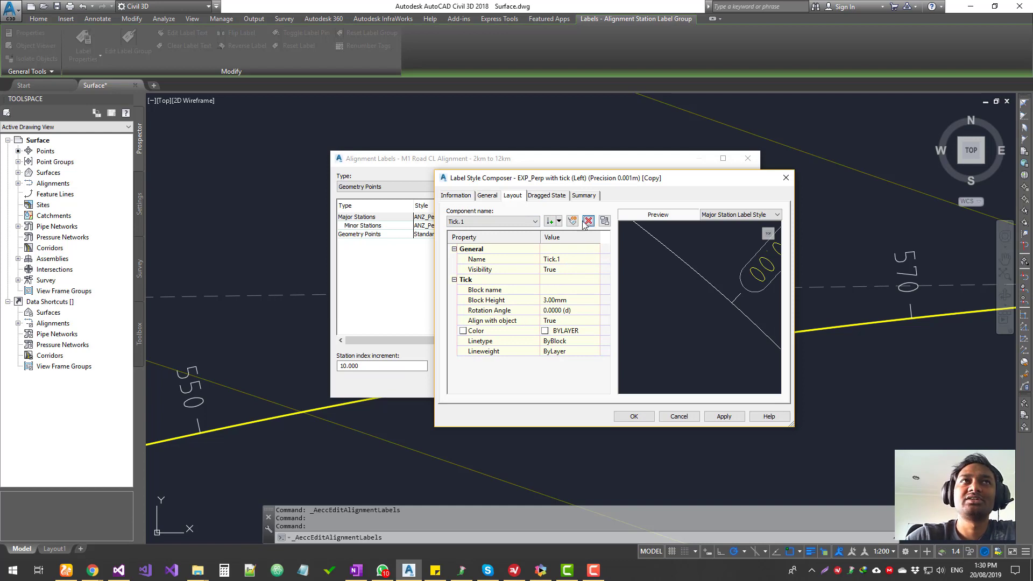
Delete the newly added Tick component, and add a trial Line component and delete it as well
left_click(589, 220)
left_click(559, 221)
left_click(573, 245)
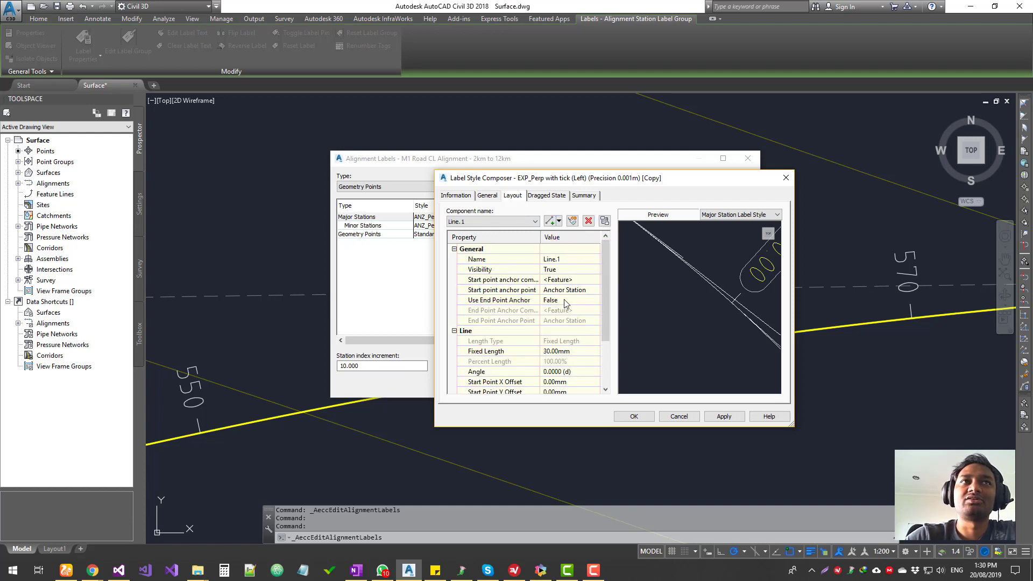
left_click(589, 221)
Set the fixed length of the original tick component's line to 4 mm
left_click(475, 221)
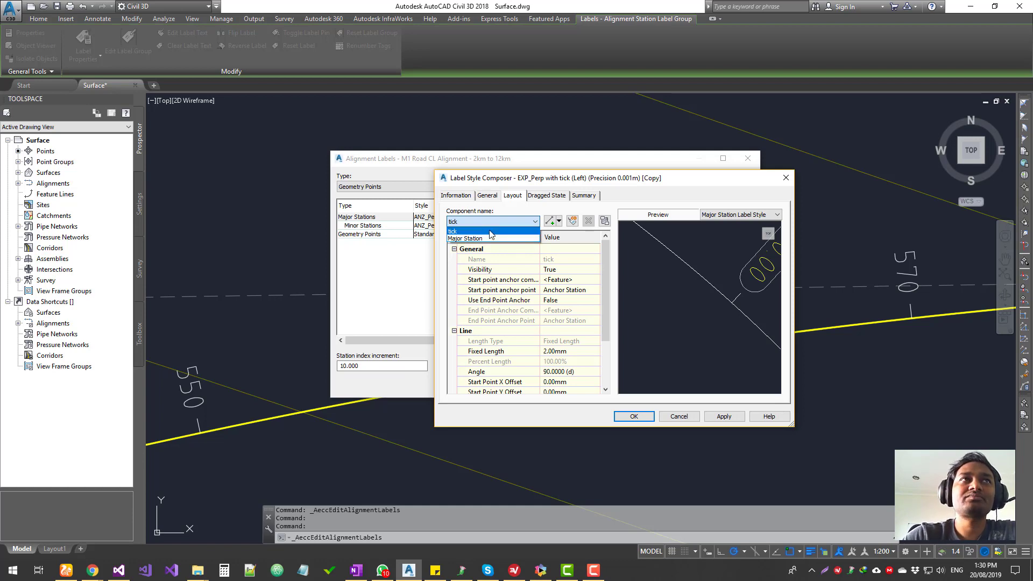
left_click(537, 210)
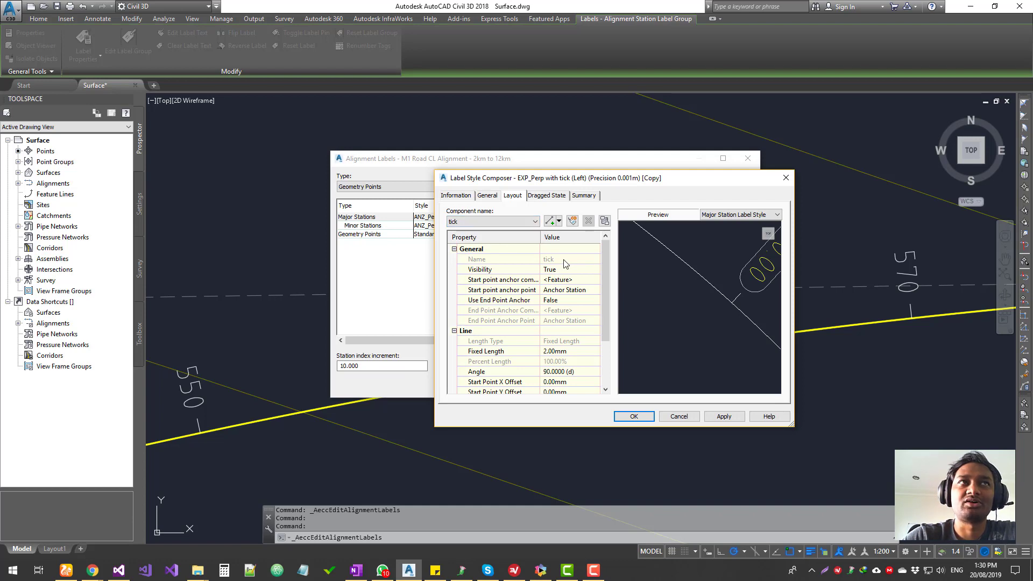
scroll(566, 344, "down", 1)
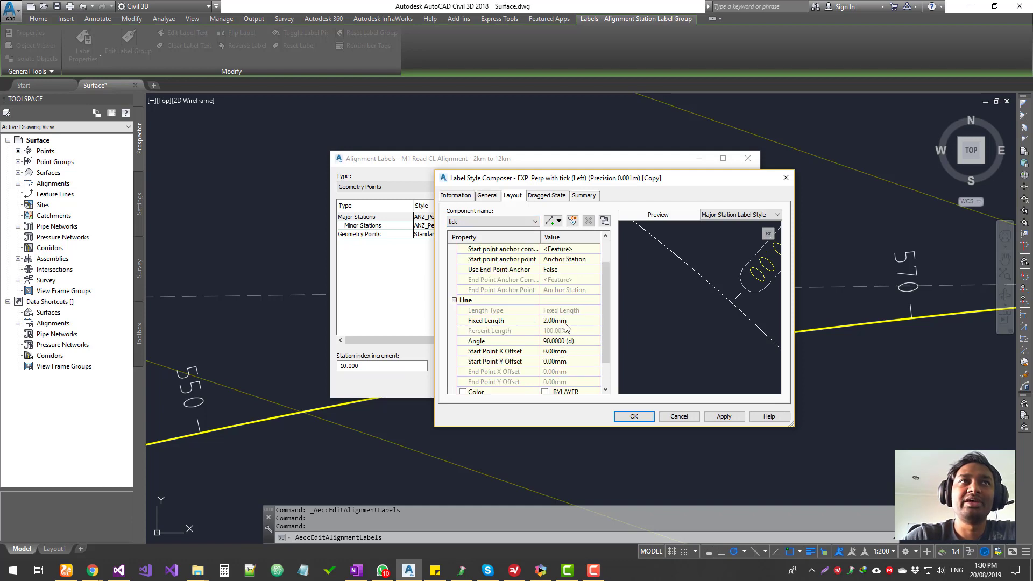
left_click(568, 321)
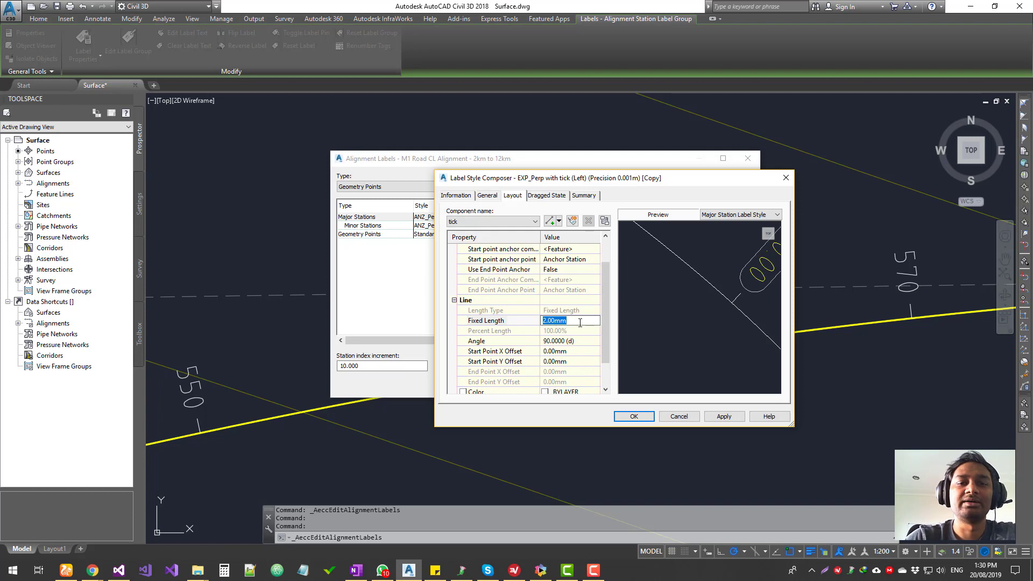
type("4")
left_click(584, 334)
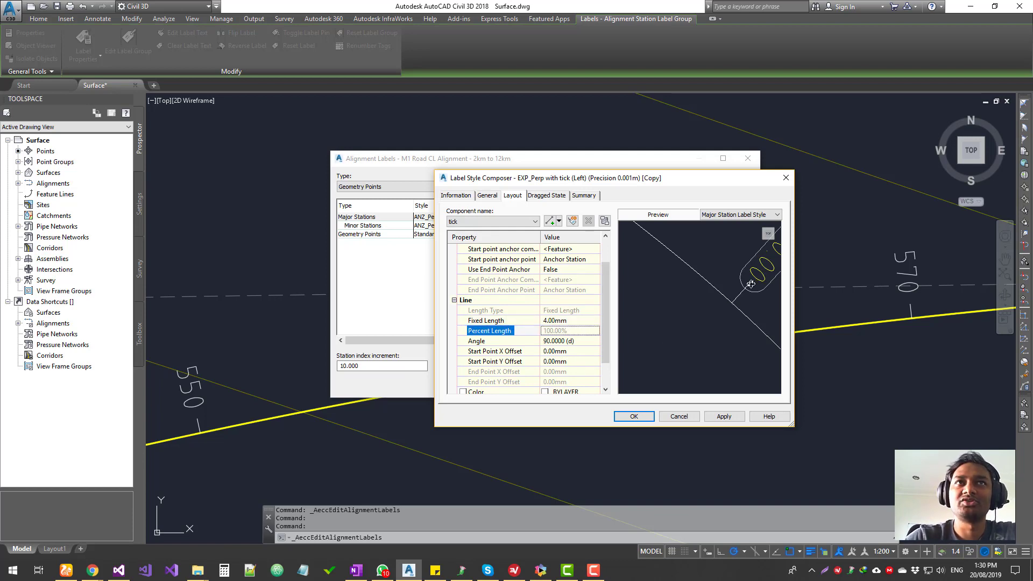
Set the tick line's start point Y offset to -2 mm
scroll(565, 357, "down", 1)
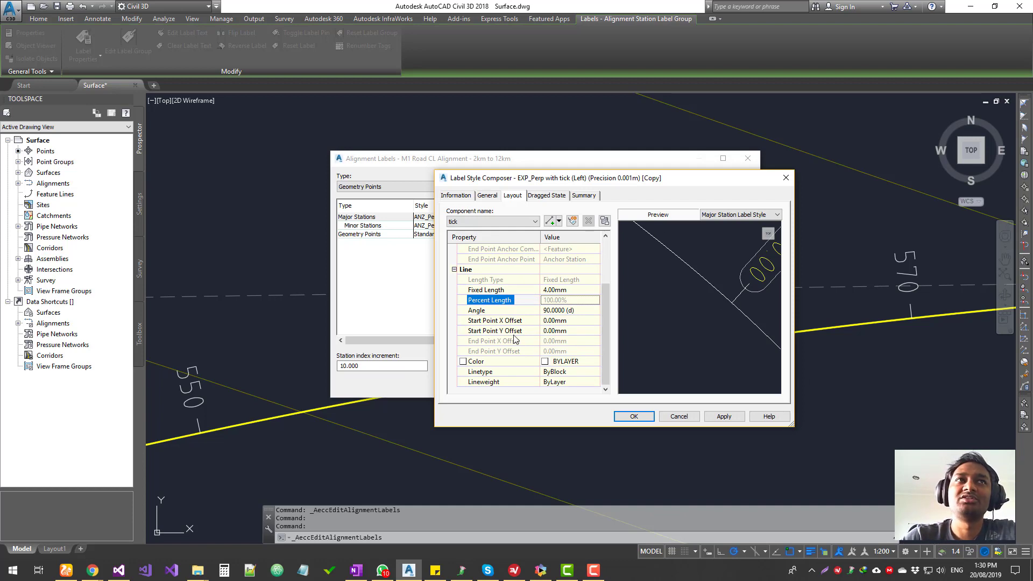
left_click(570, 331)
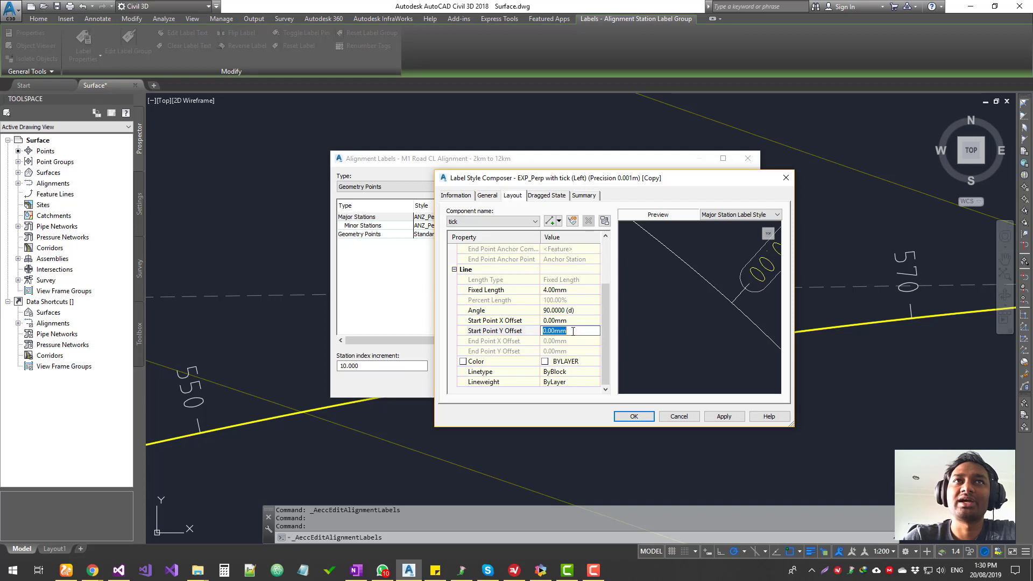
type("-2")
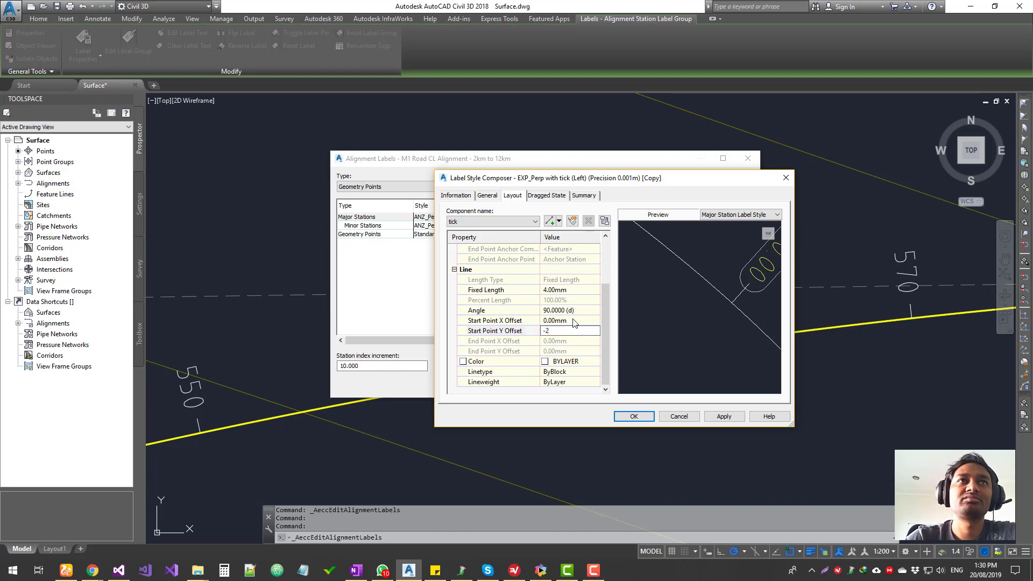
left_click(573, 320)
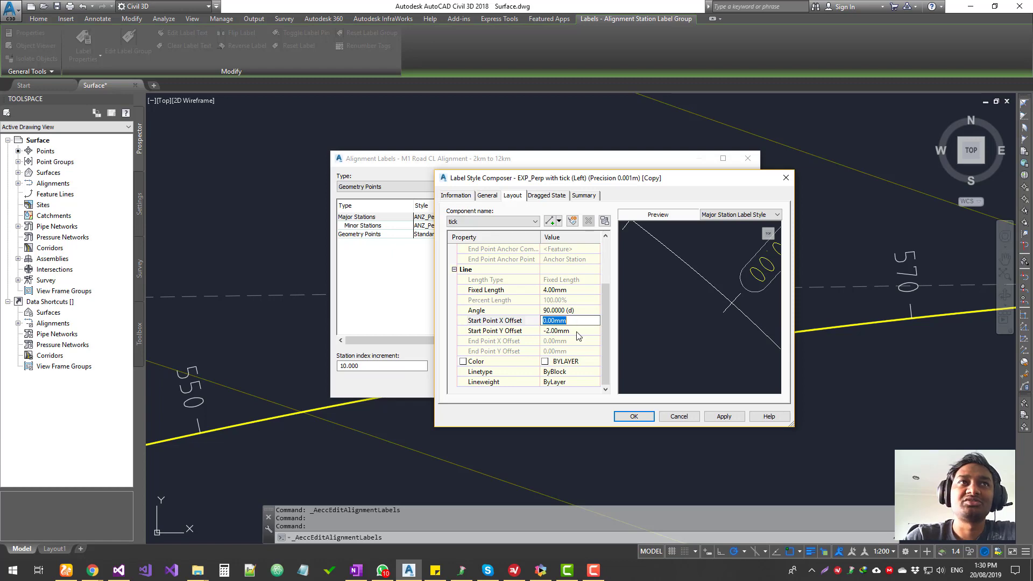
Change the tick component's line color to blue
left_click(564, 363)
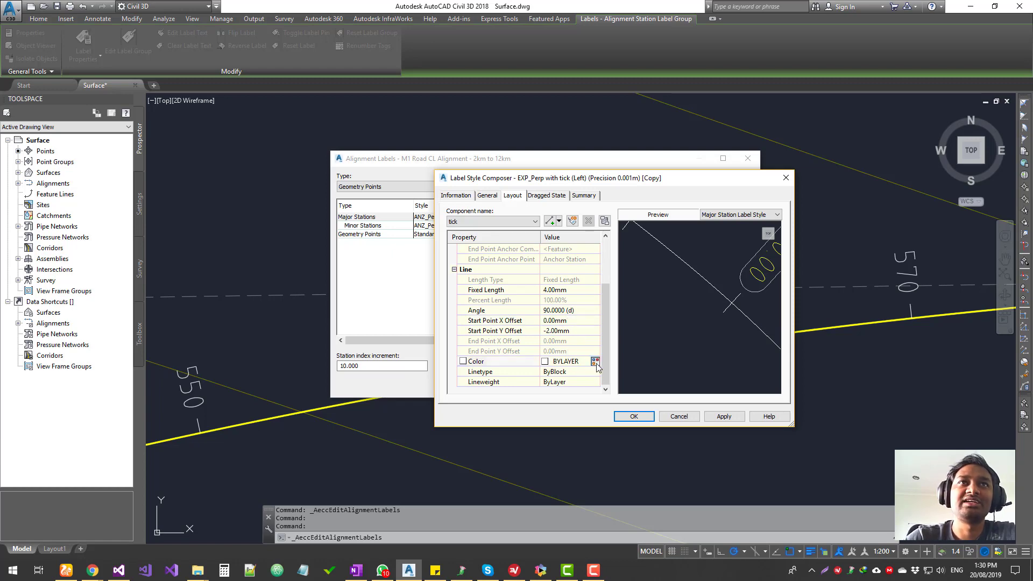
left_click(595, 361)
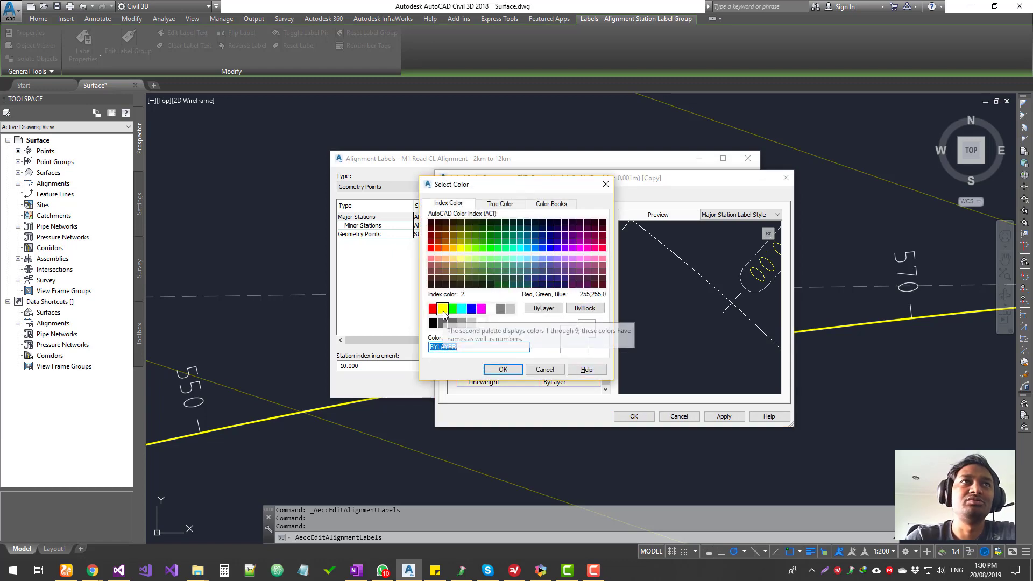
left_click(471, 308)
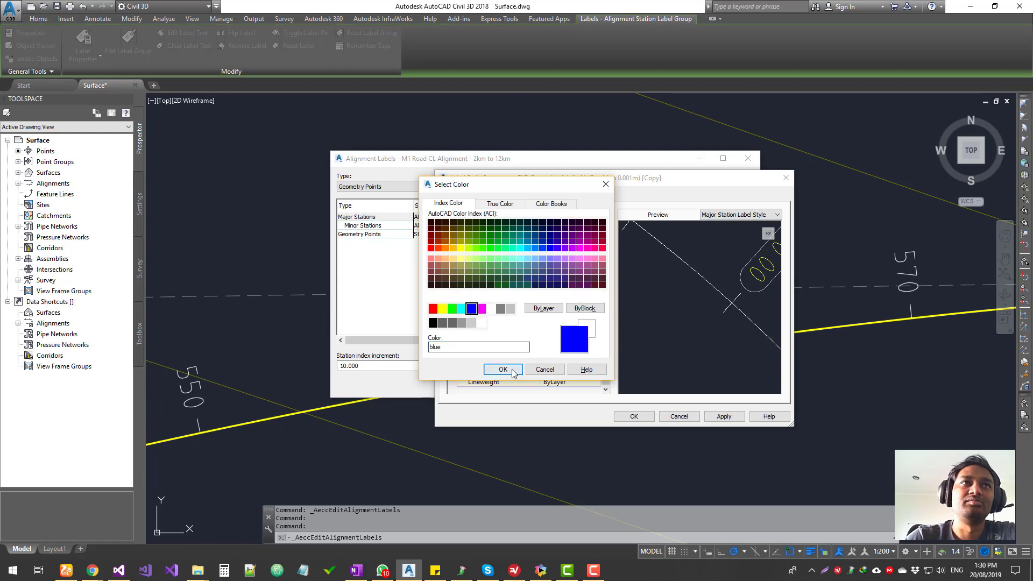
left_click(502, 369)
Change the border color of the Major Station text component to blue
left_click(506, 222)
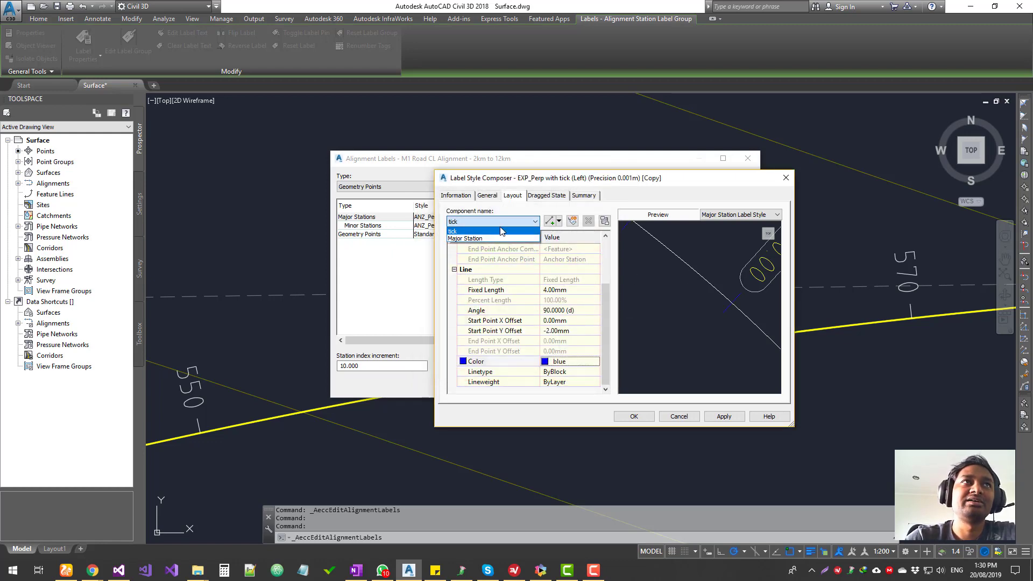
left_click(491, 235)
scroll(575, 345, "down", 3)
left_click(576, 361)
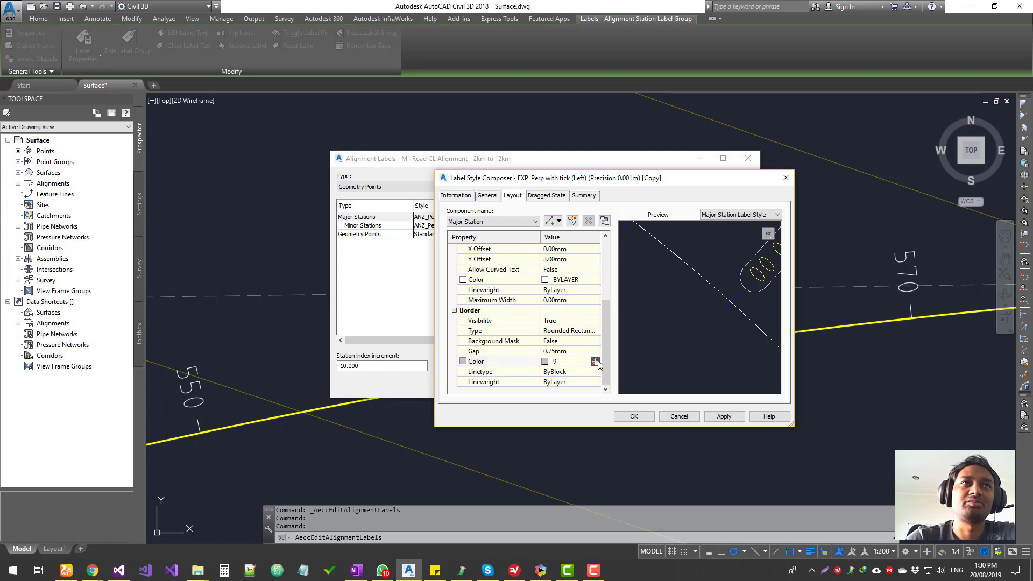
left_click(597, 361)
left_click(471, 308)
left_click(503, 369)
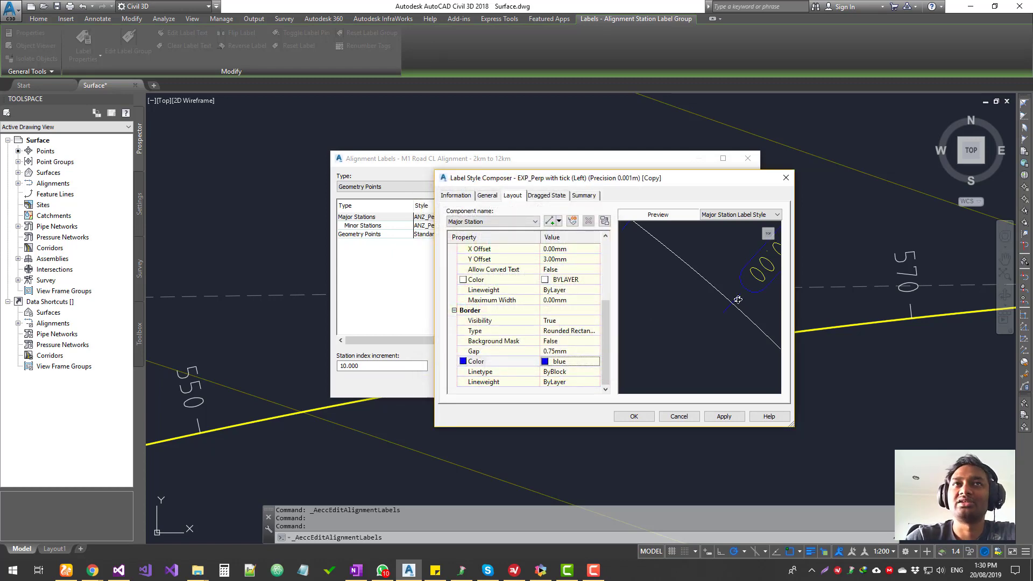
Return to the tick component and set its fixed line length to 6 mm
left_click(520, 226)
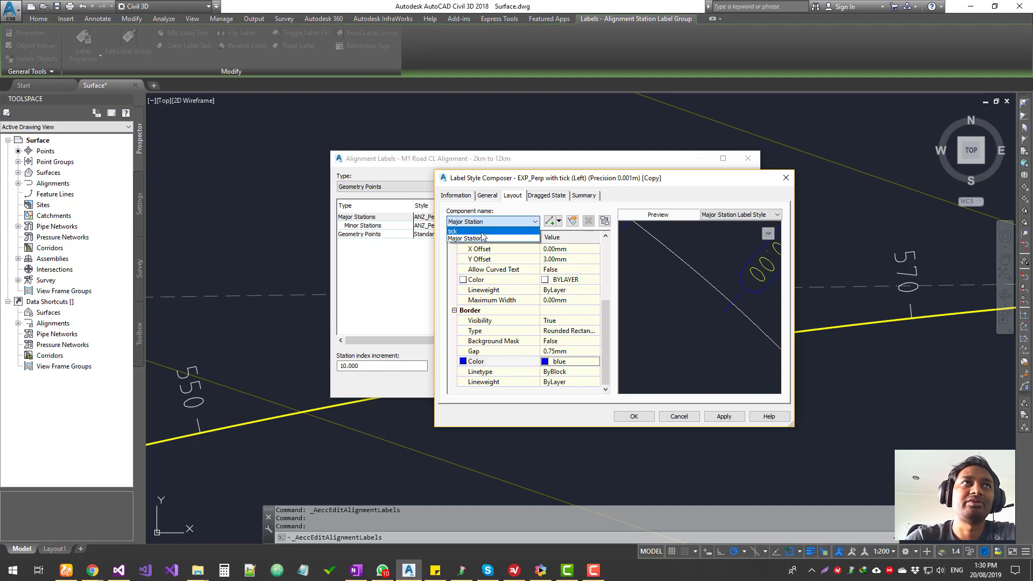
left_click(484, 239)
left_click(570, 352)
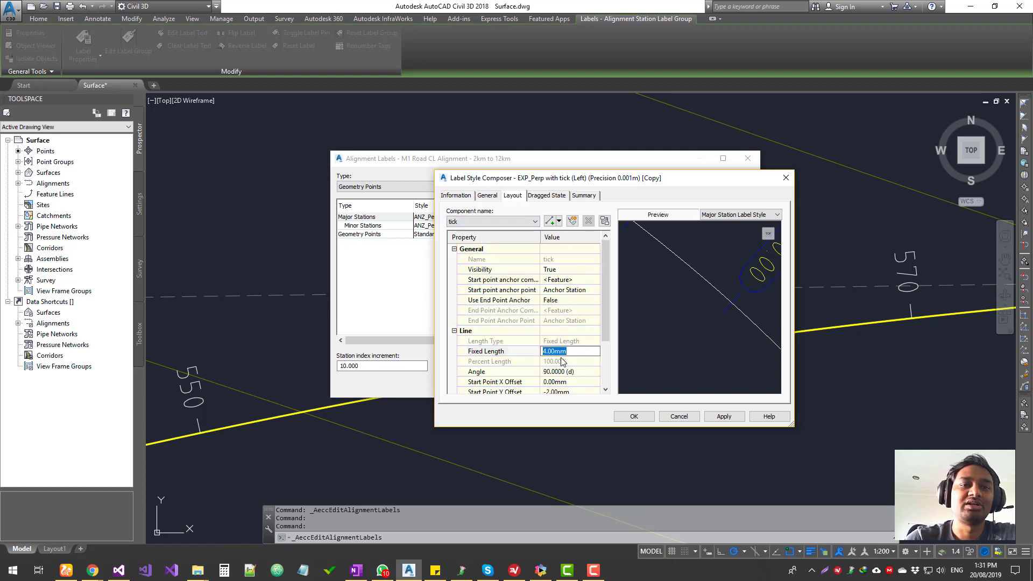
type("6")
left_click(575, 365)
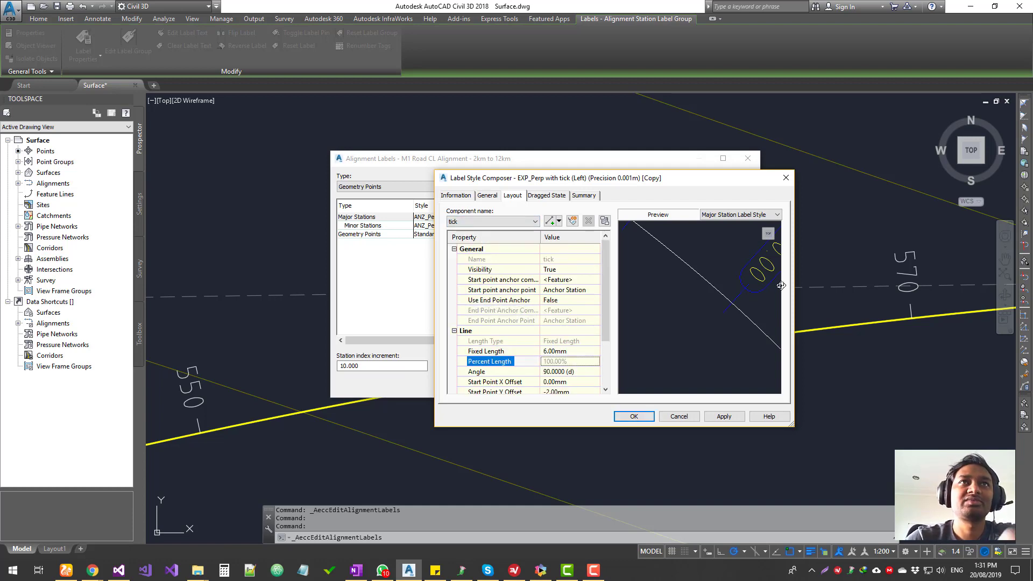
Set the tick component's start point Y offset to -3 mm
left_click(572, 390)
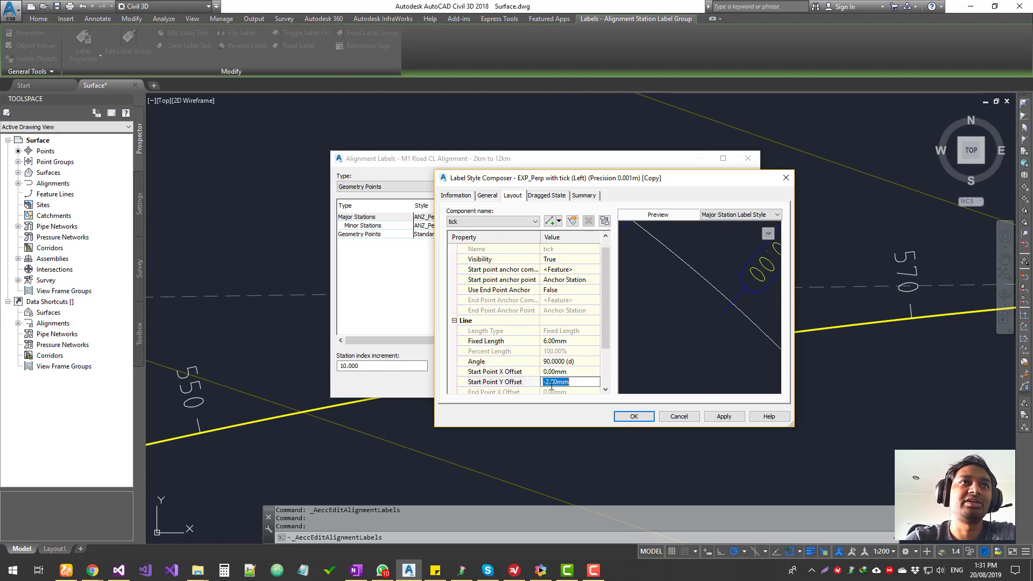
left_click(546, 382)
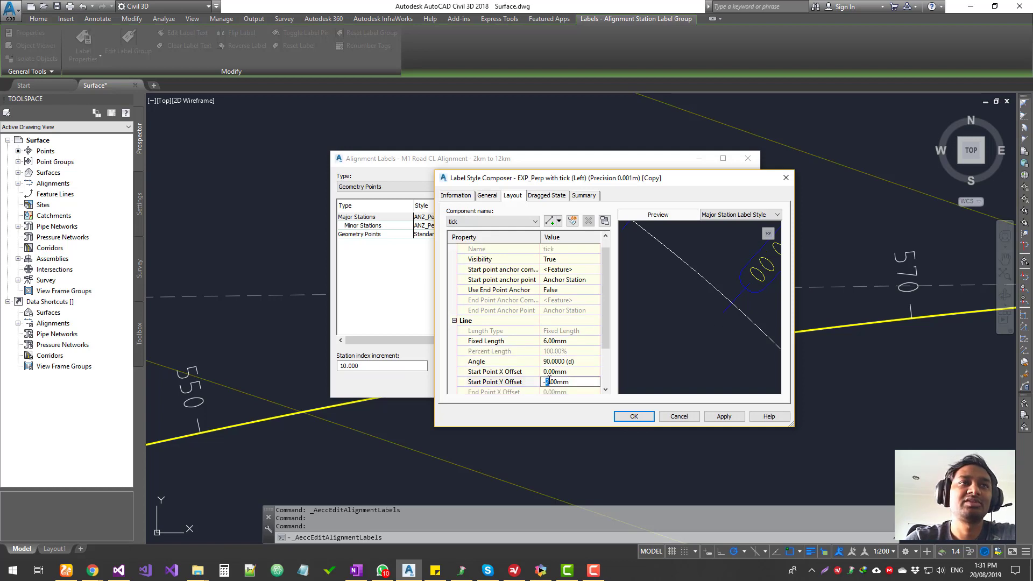
type("3")
left_click(560, 361)
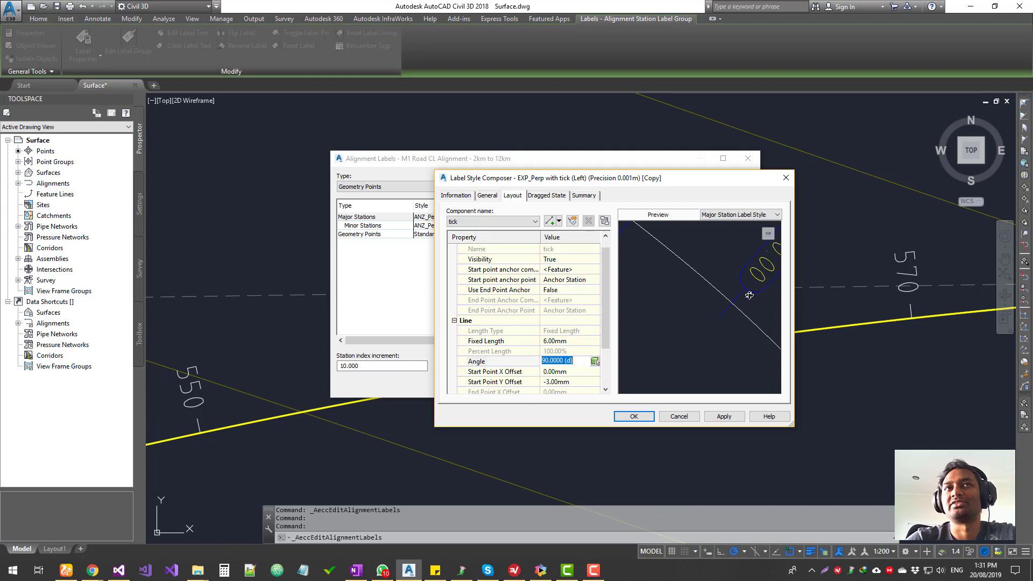
Examine the labels along the alignment in the preview and review the component draw order without rearranging it
scroll(674, 330, "down", 3)
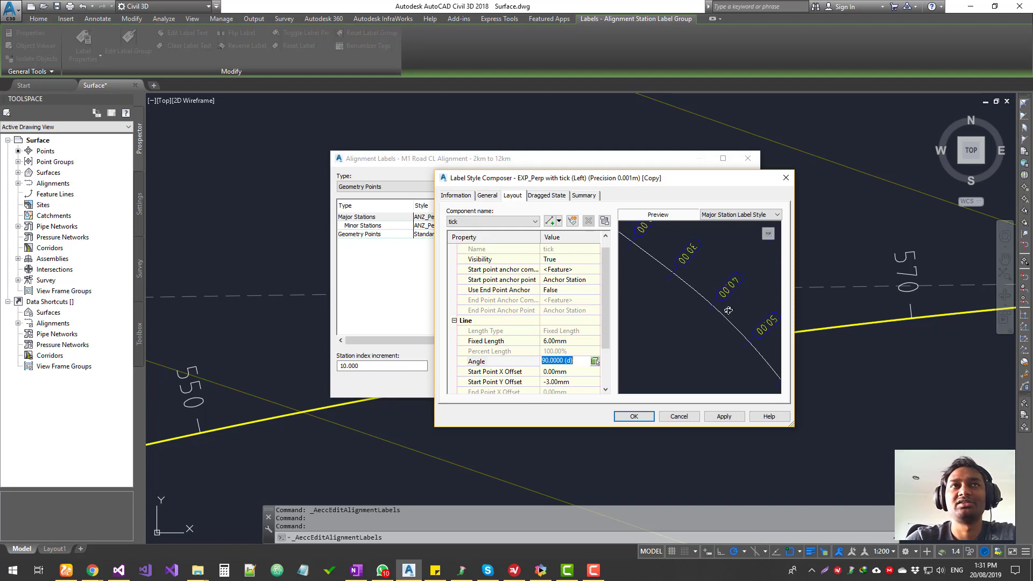
scroll(728, 310, "up", 3)
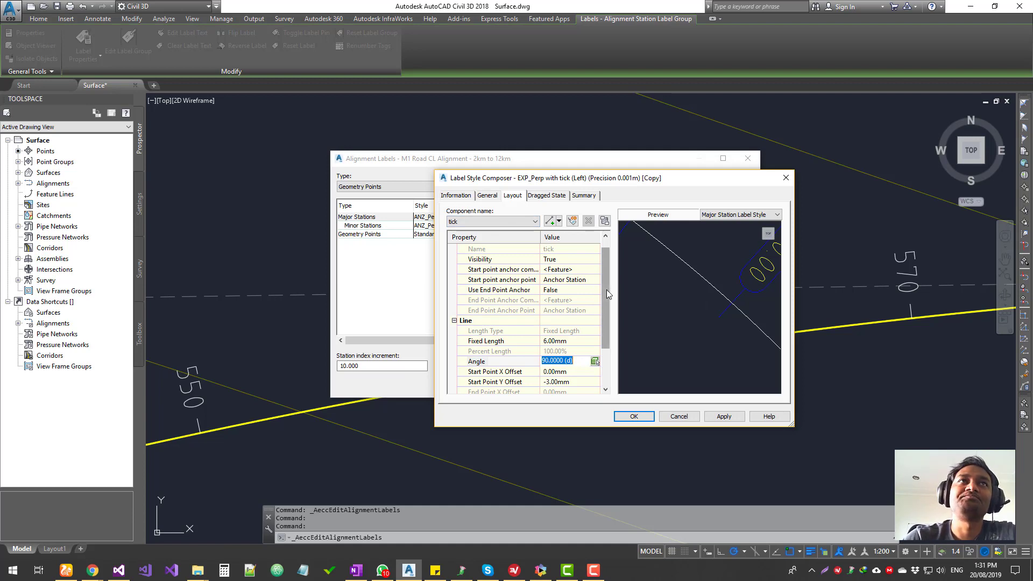
left_click(605, 221)
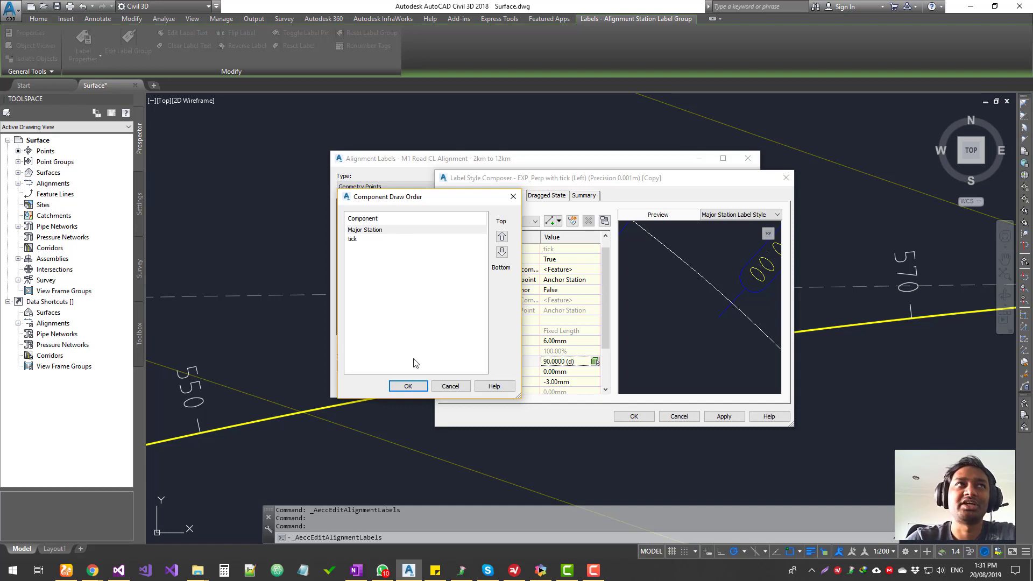
left_click(409, 386)
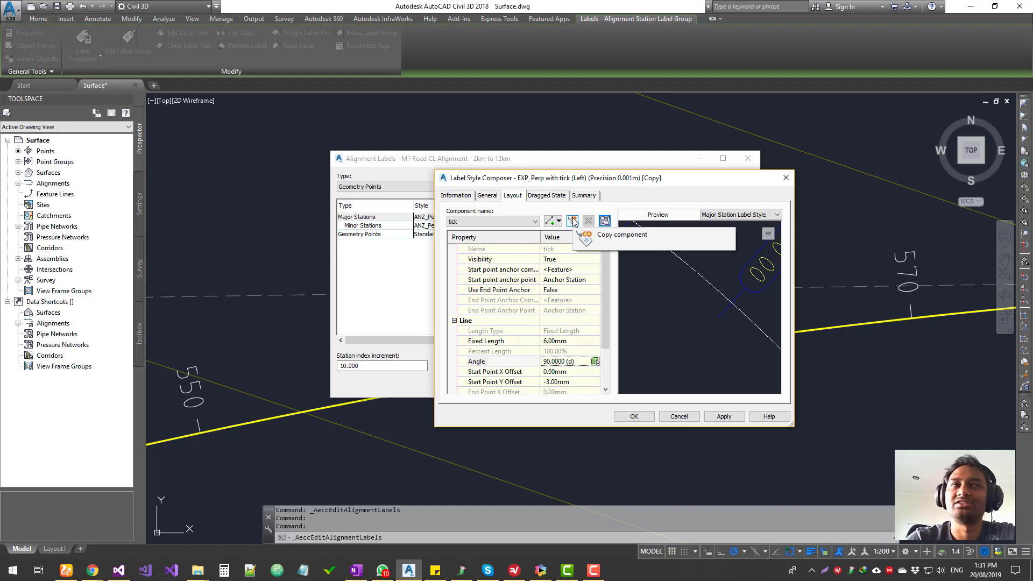
Make the border visible for the label's dragged state components, using the Rectangular border type
left_click(542, 197)
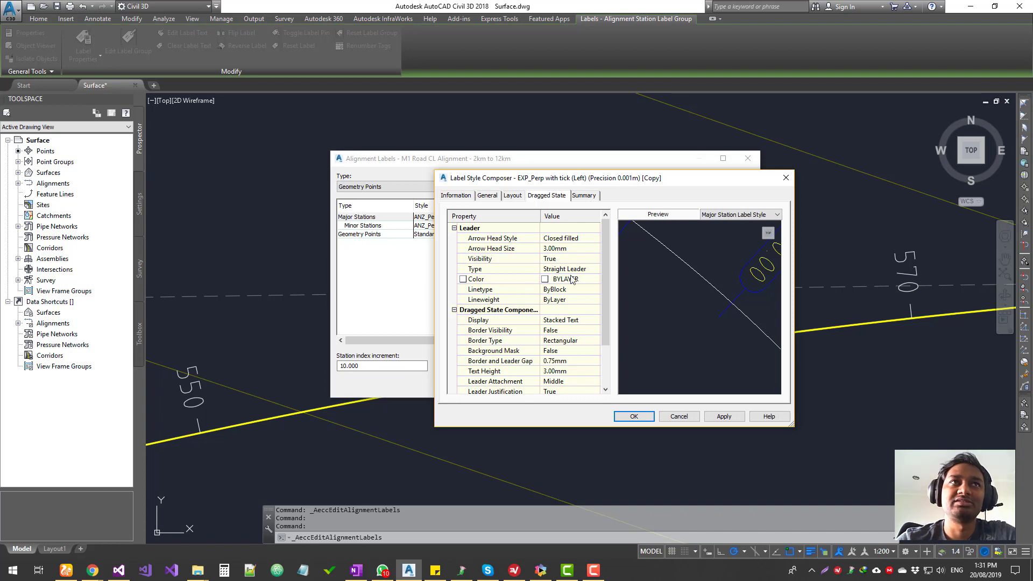
scroll(570, 348, "down", 2)
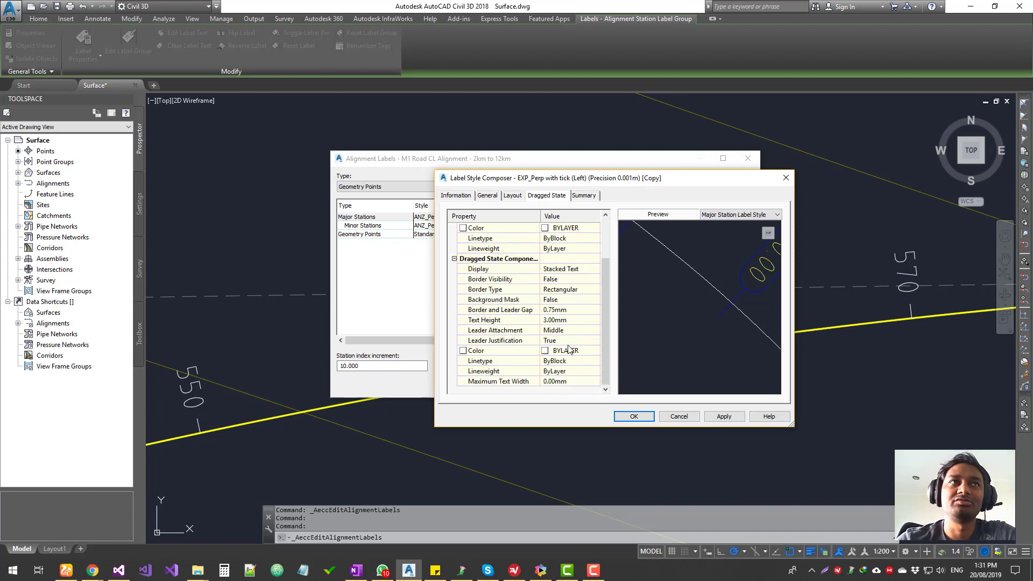
left_click(586, 292)
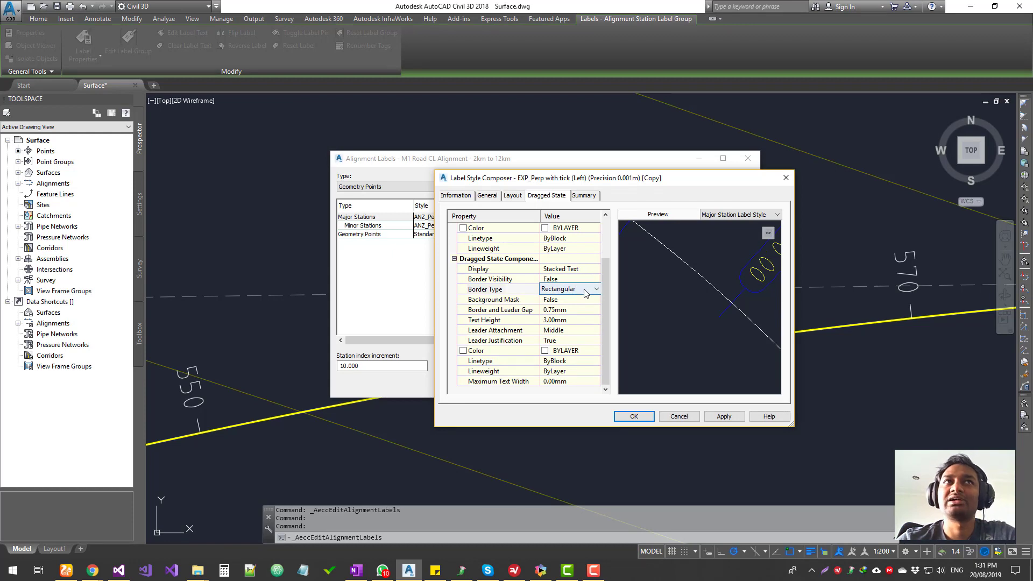
left_click(586, 282)
left_click(586, 280)
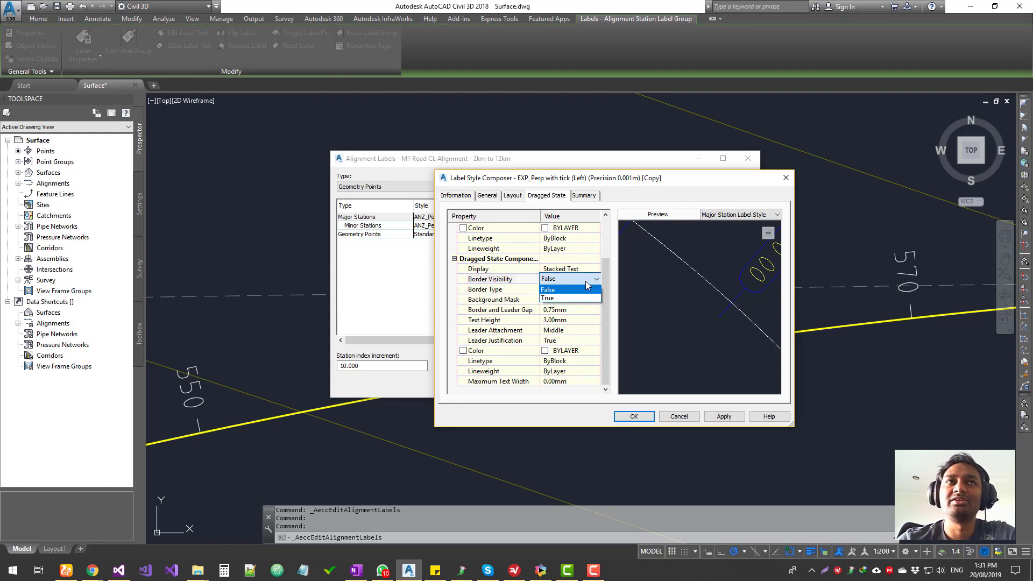
left_click(589, 299)
left_click(586, 290)
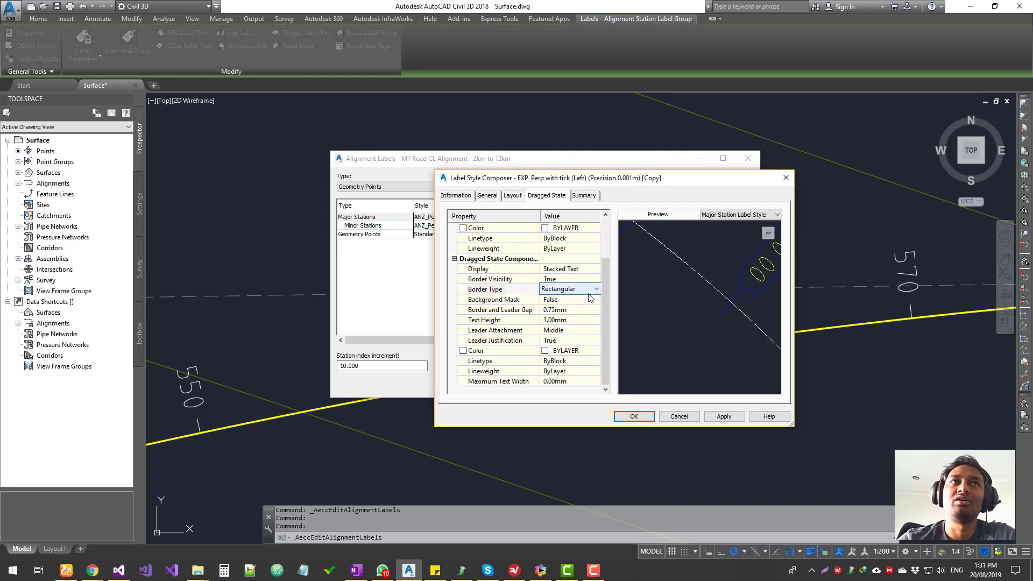
left_click(587, 290)
left_click(560, 299)
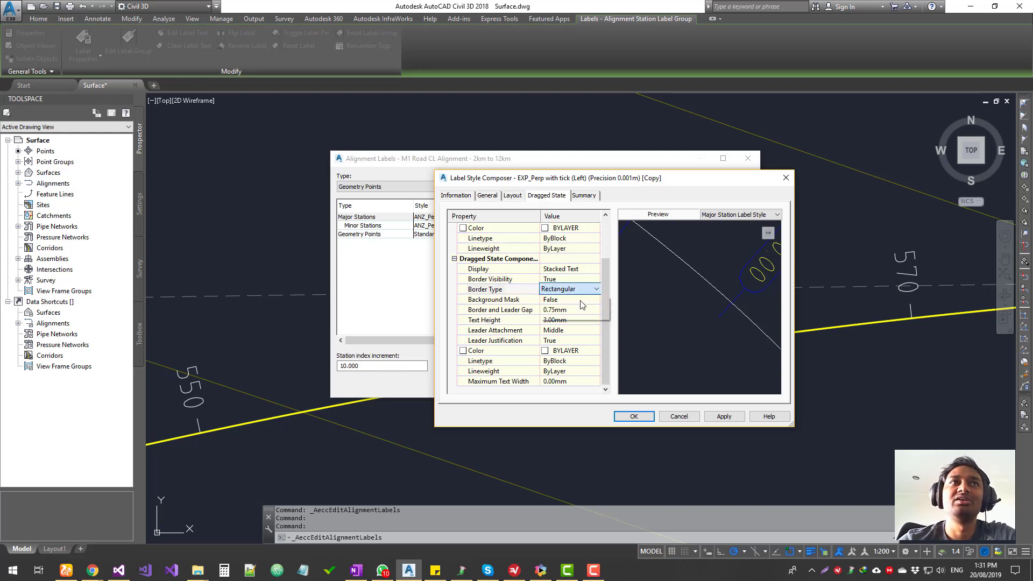
Set the dragged state components' color to red and bring up the label style's summary
left_click(584, 350)
left_click(595, 351)
left_click(432, 308)
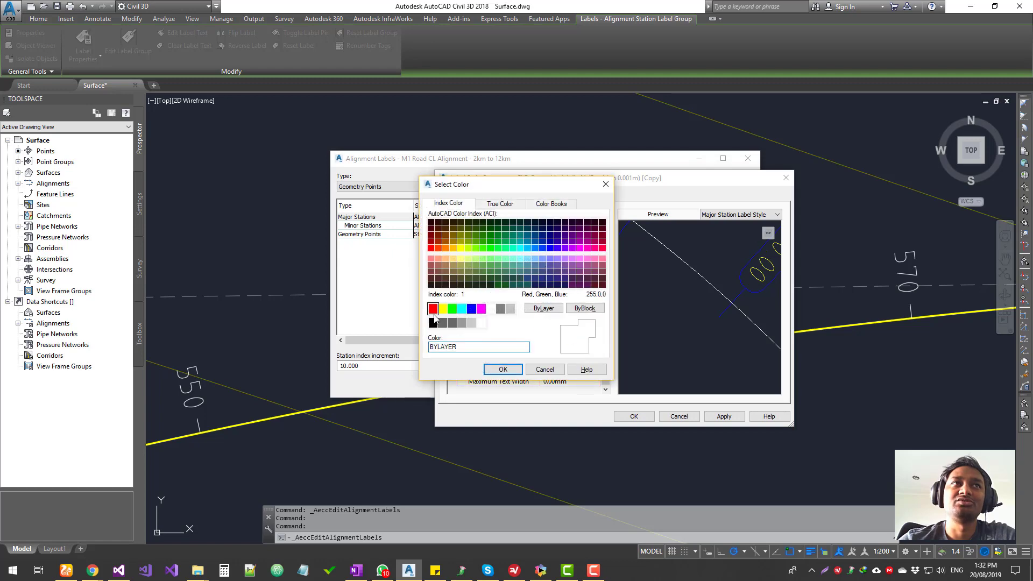
left_click(503, 369)
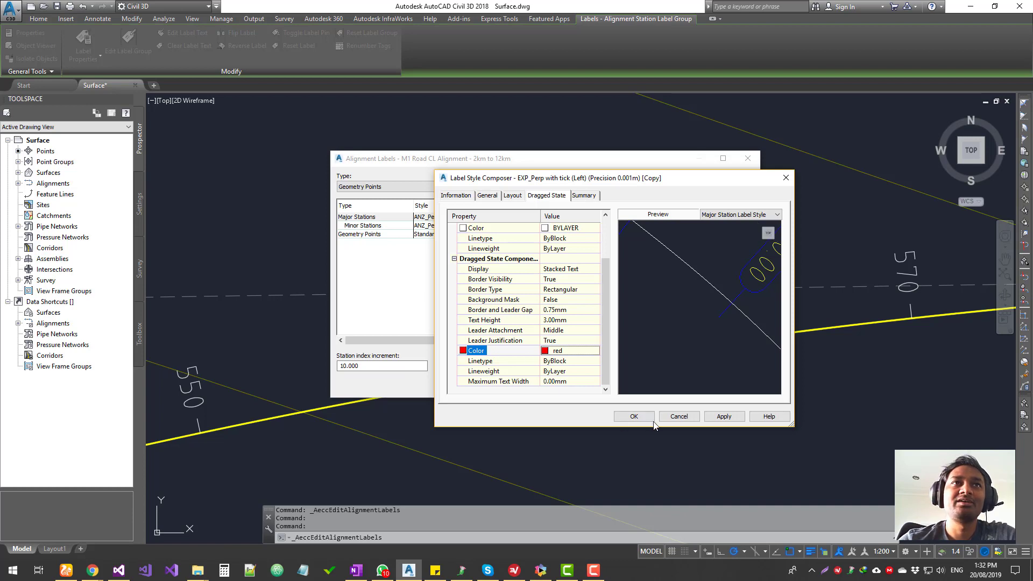
left_click(584, 196)
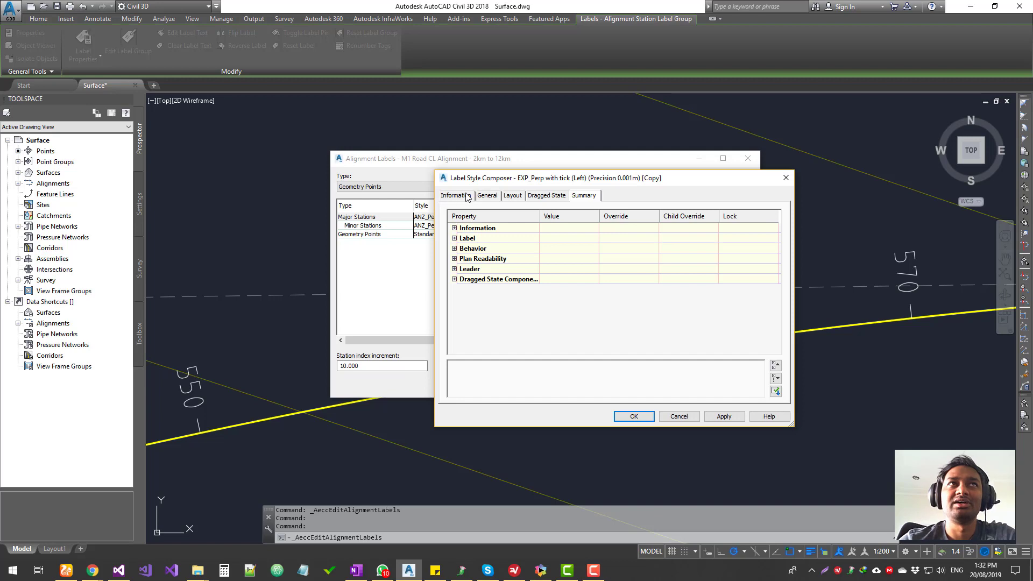
Check the style's plan readability settings, accept the customised EXP_Perp with tick copy for the major stations and apply it to the alignment labels
left_click(454, 237)
left_click(454, 238)
left_click(454, 258)
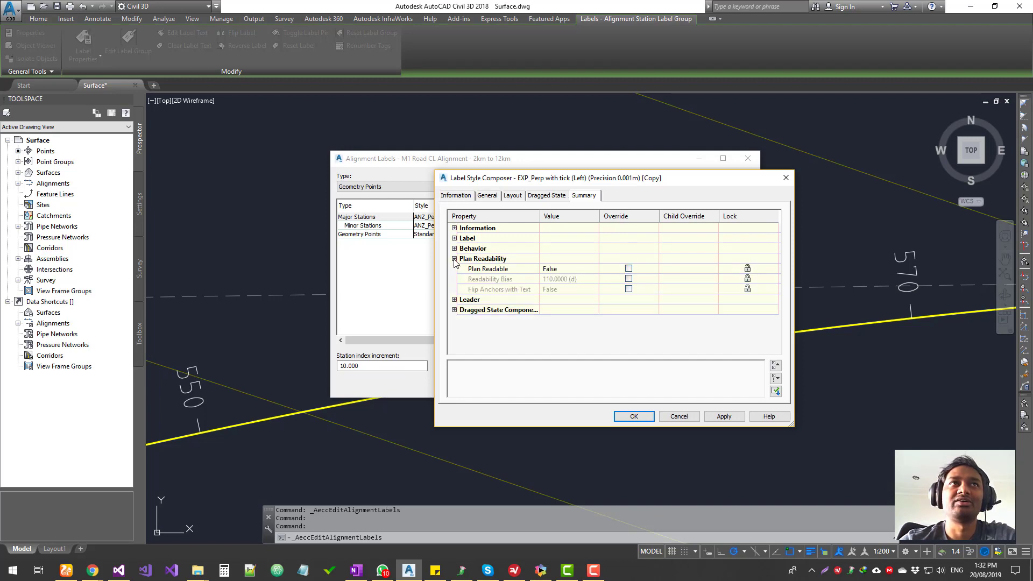
left_click(644, 421)
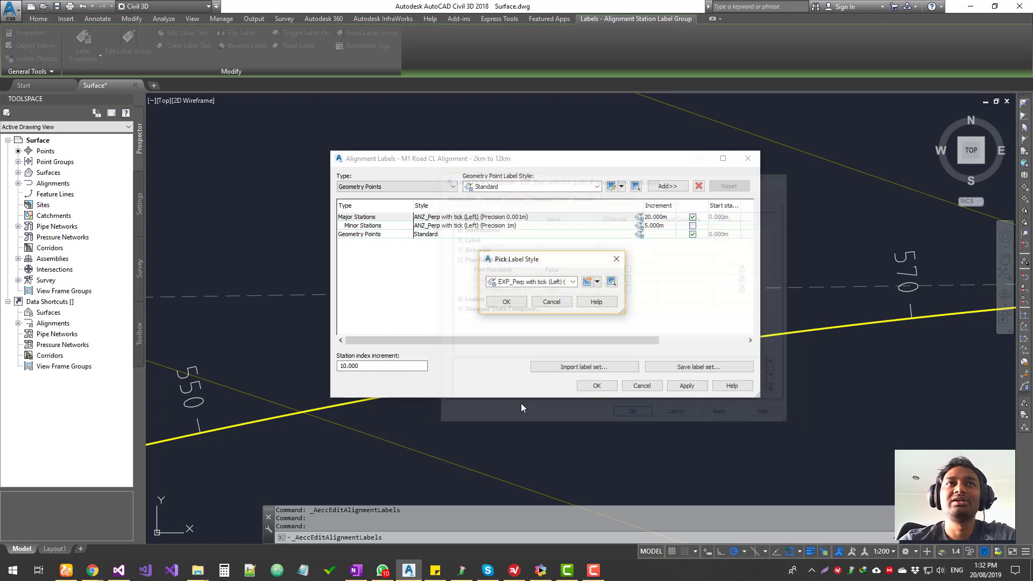
left_click(508, 303)
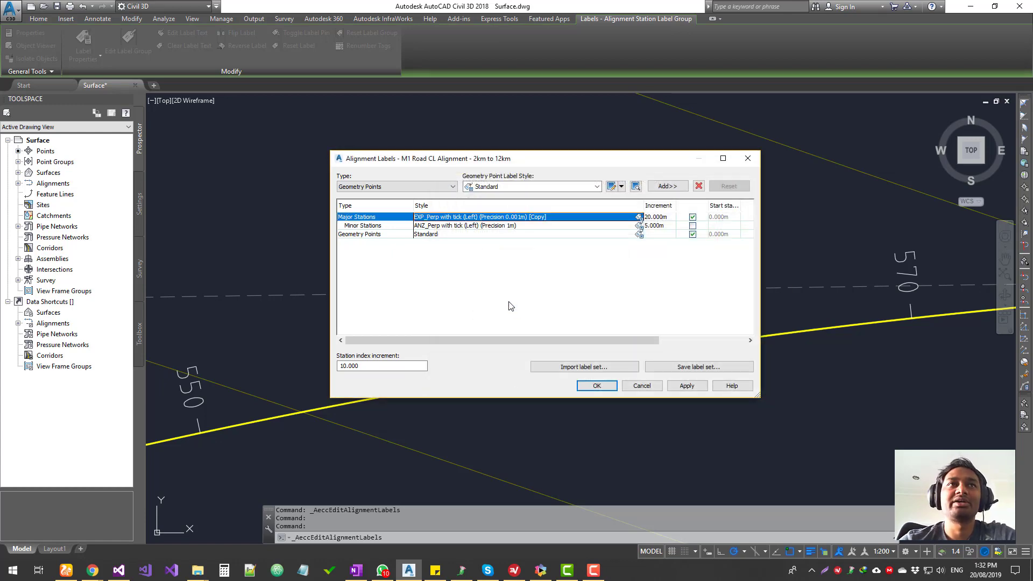
left_click(597, 385)
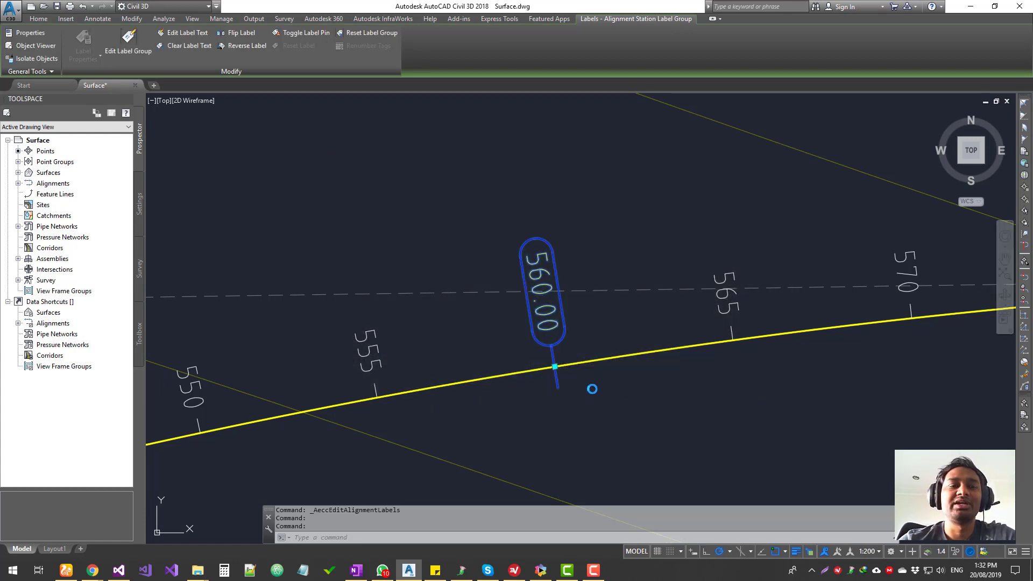
key("Escape")
scroll(604, 380, "down", 4)
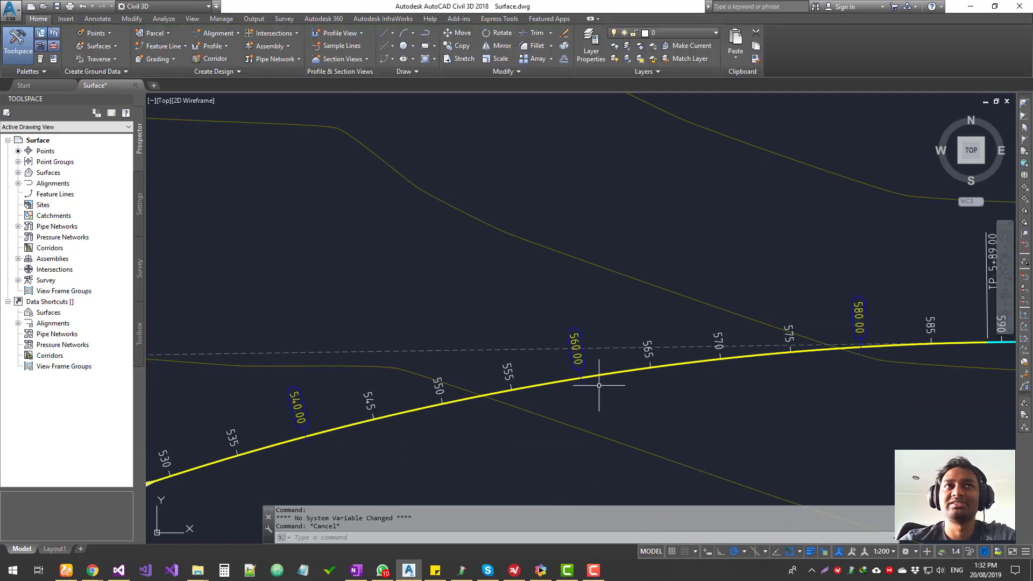
Pull the 560.00 major station label up and away from the alignment so it takes on its dragged state with a leader
scroll(608, 376, "up", 8)
left_click(606, 419)
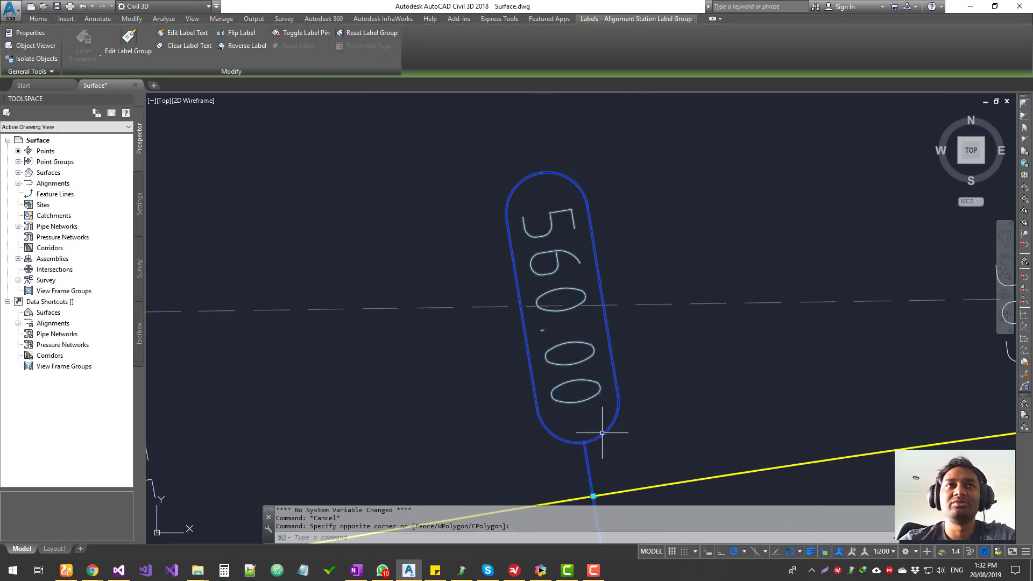
scroll(597, 441, "down", 3)
left_click(598, 458)
left_click(485, 311)
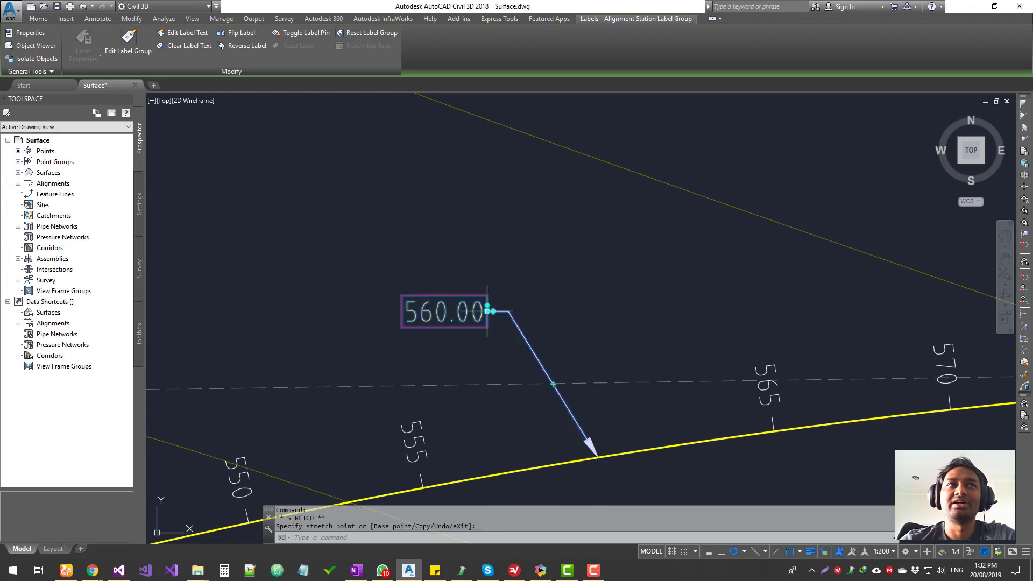
key("Escape")
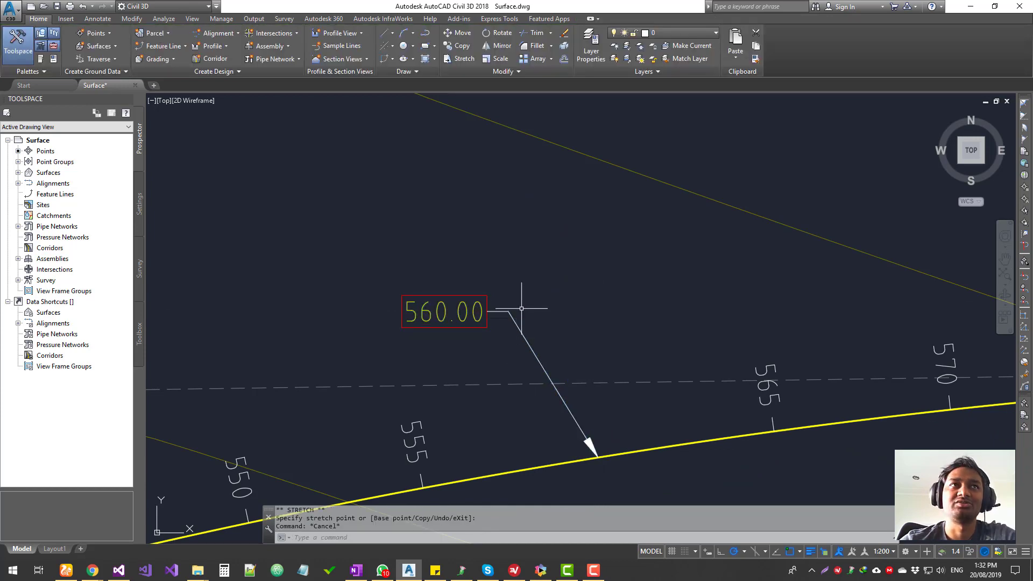
Reset all labels in the major station group to return the dragged 560.00 label to its original position
left_click(491, 312)
right_click(498, 189)
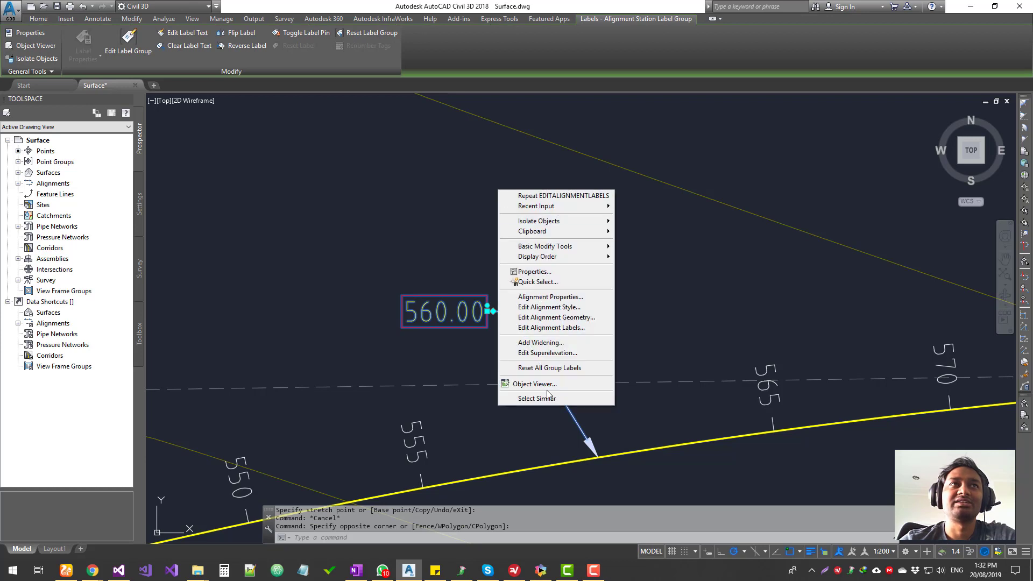
left_click(538, 367)
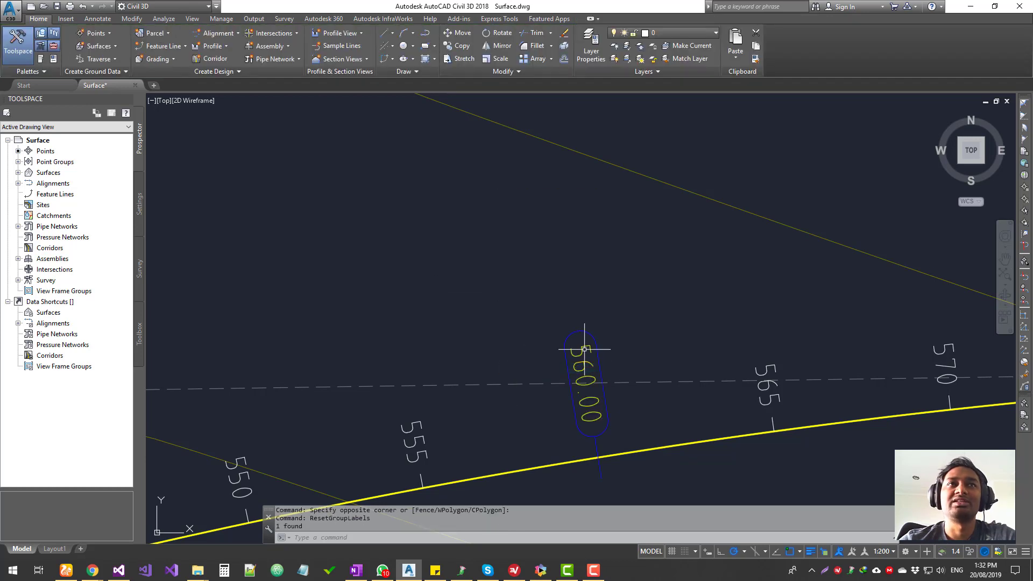
key("Escape")
Edit the alignment's label group from a minor station label, set the Major Stations increment to 30 m and apply it to the drawing
middle_click_drag(665, 416, 743, 299)
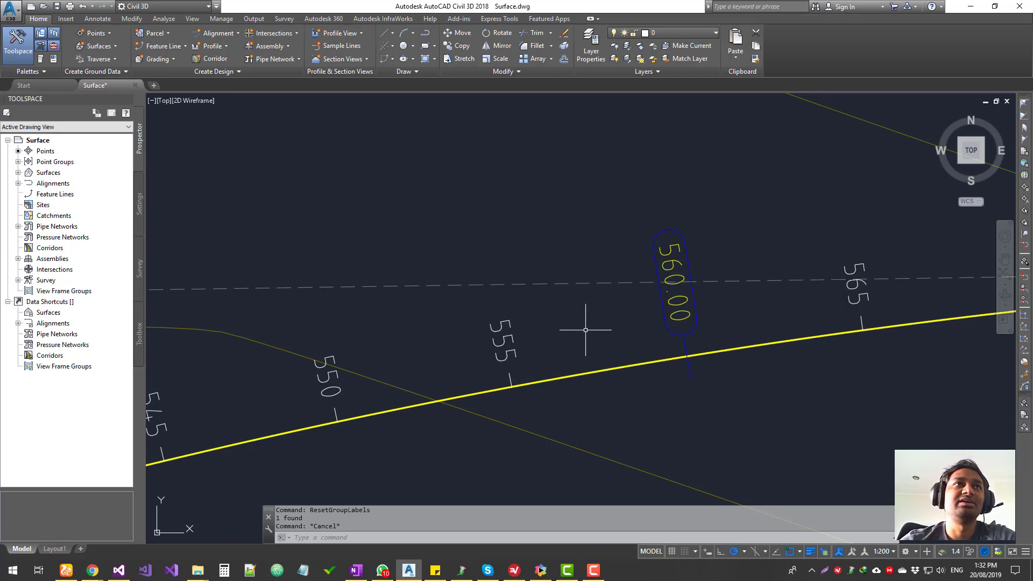
left_click(564, 337)
left_click(480, 325)
left_click(128, 42)
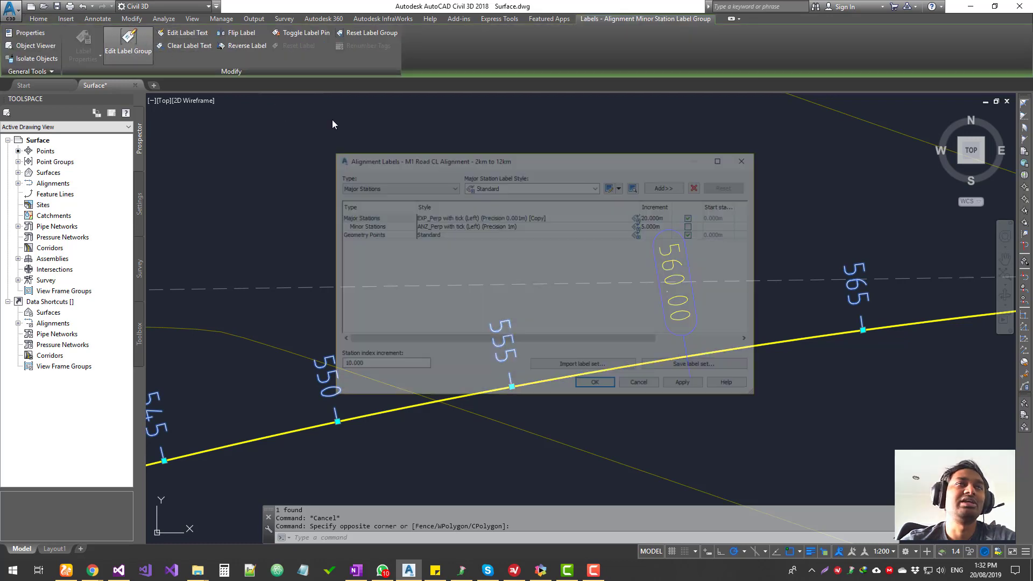
left_click(672, 217)
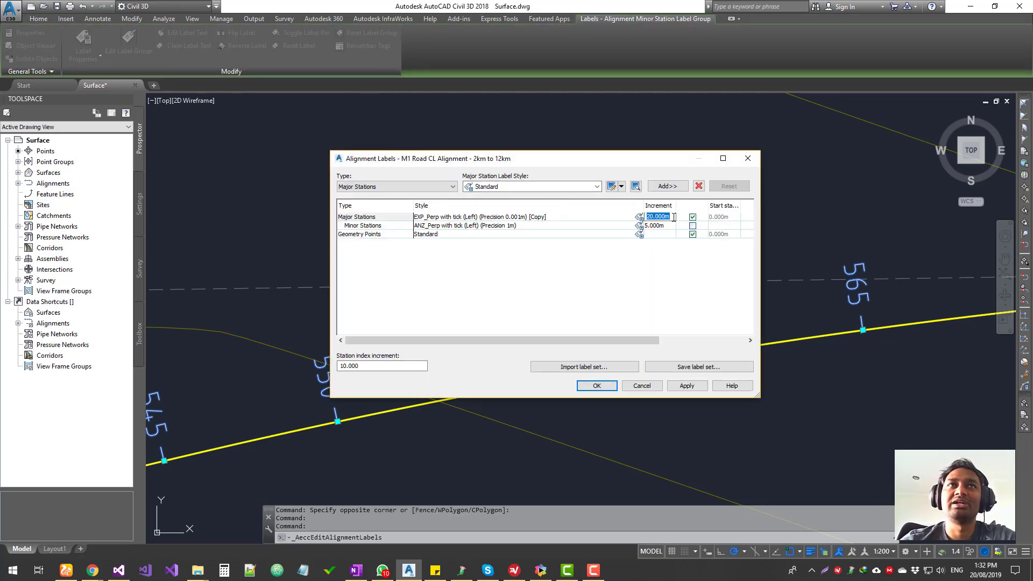
left_click(652, 217)
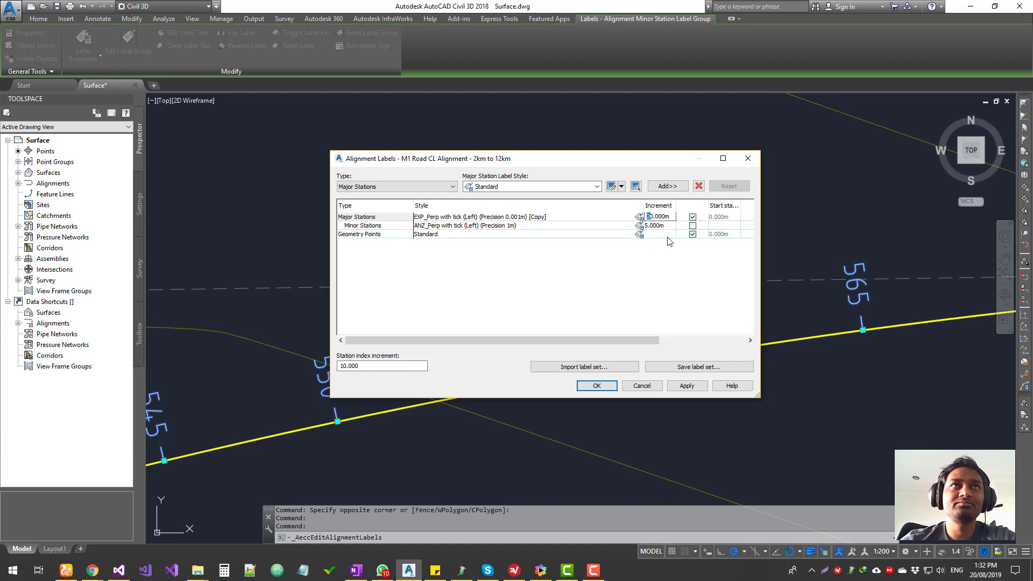
key("Return")
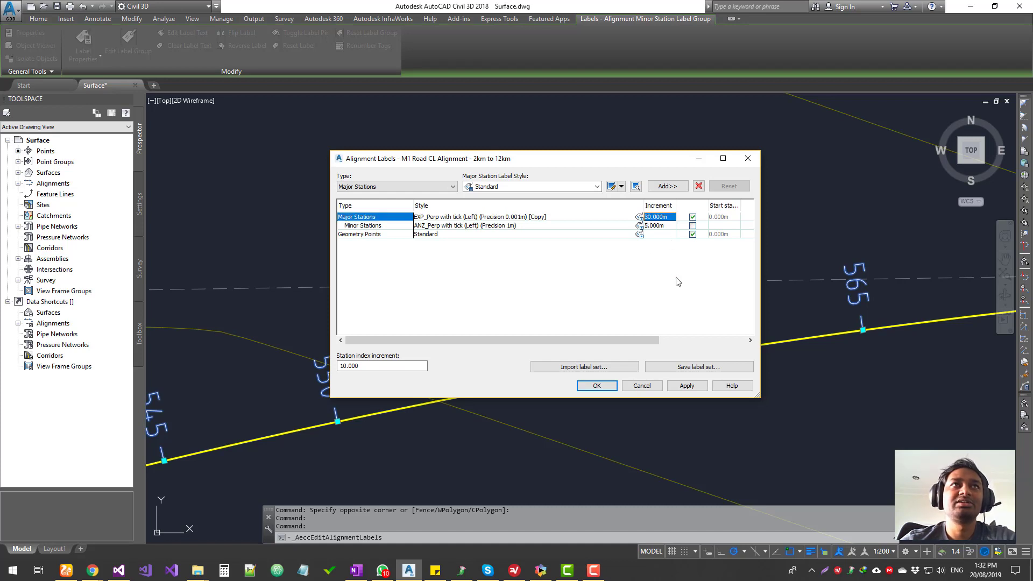
left_click(599, 387)
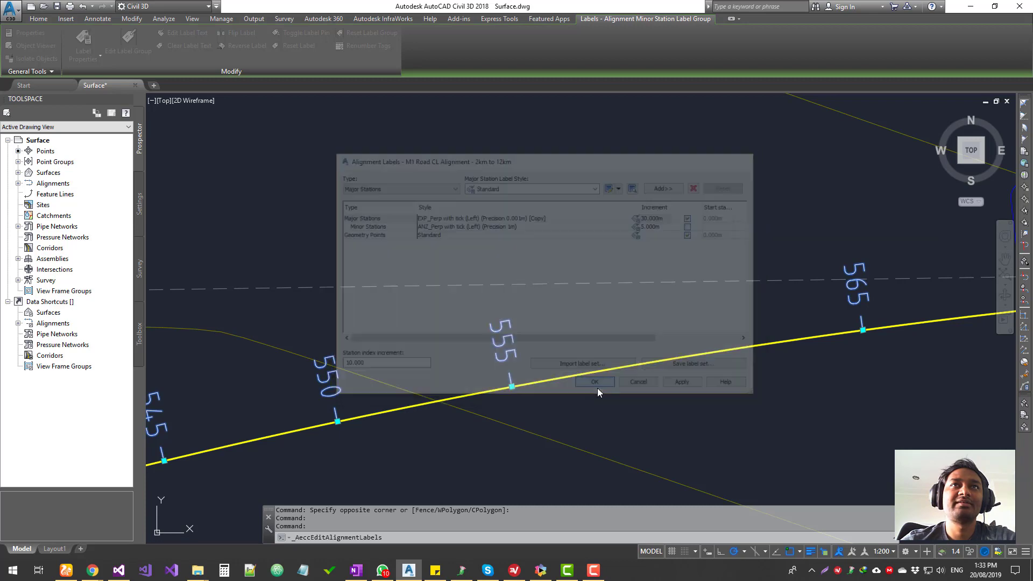
scroll(556, 387, "down", 5)
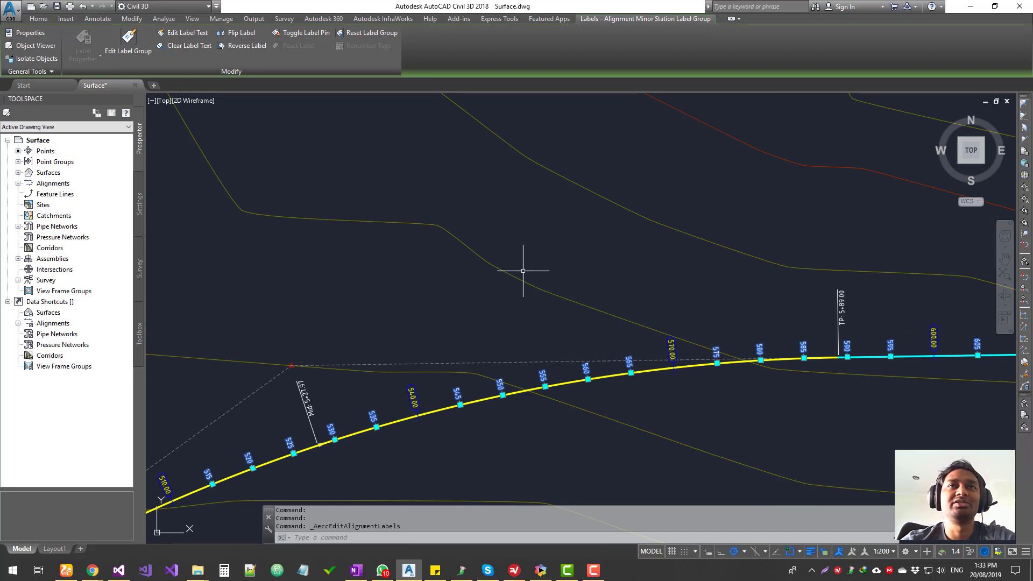
scroll(523, 270, "down", 4)
key("Escape")
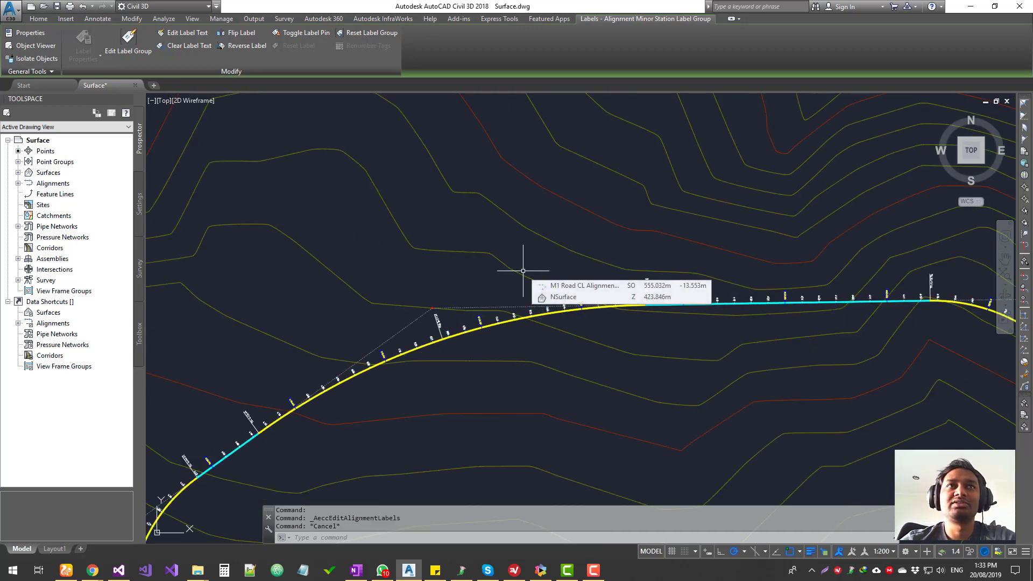
scroll(608, 323, "up", 5)
middle_click_drag(580, 316, 549, 303)
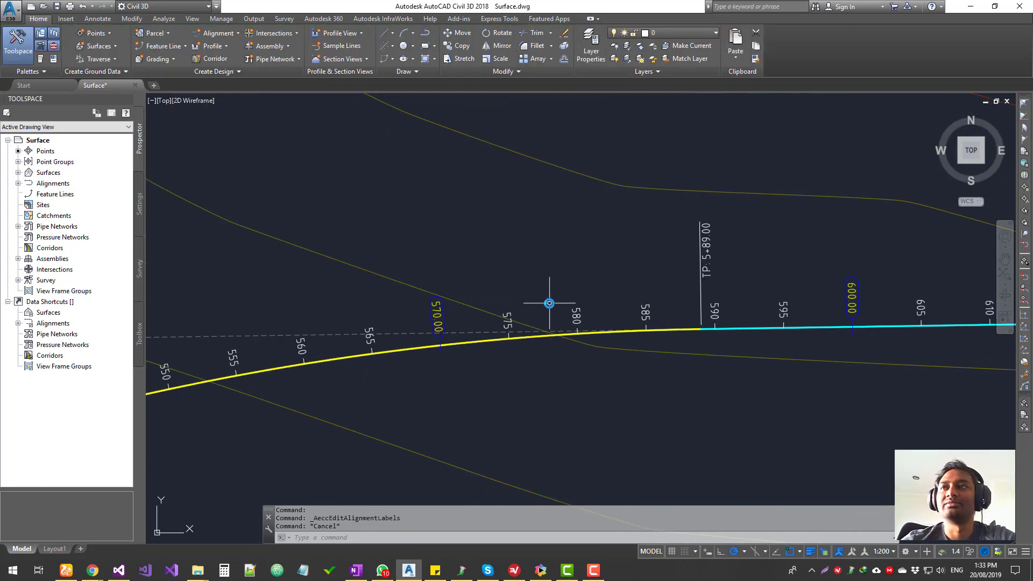